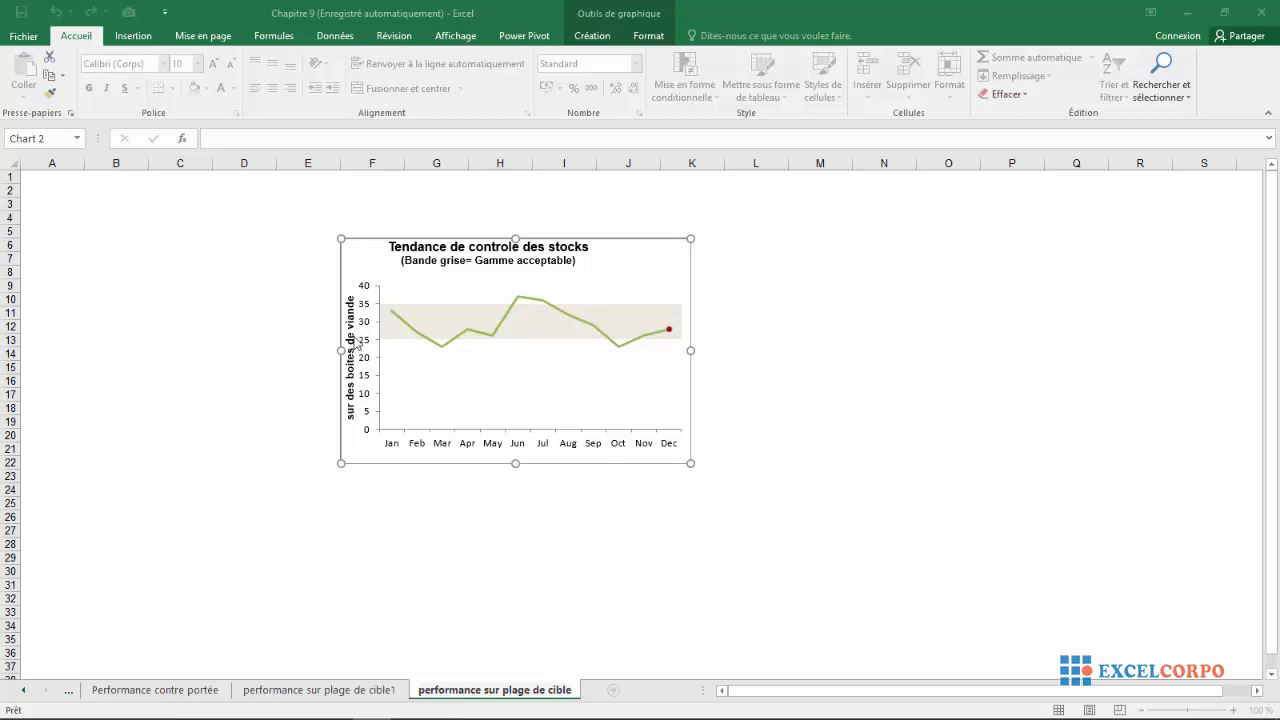
Examine the stock control trend chart's shaded target band, monthly values line and hidden lower-limit area series
mouse_move(420, 395)
mouse_move(585, 378)
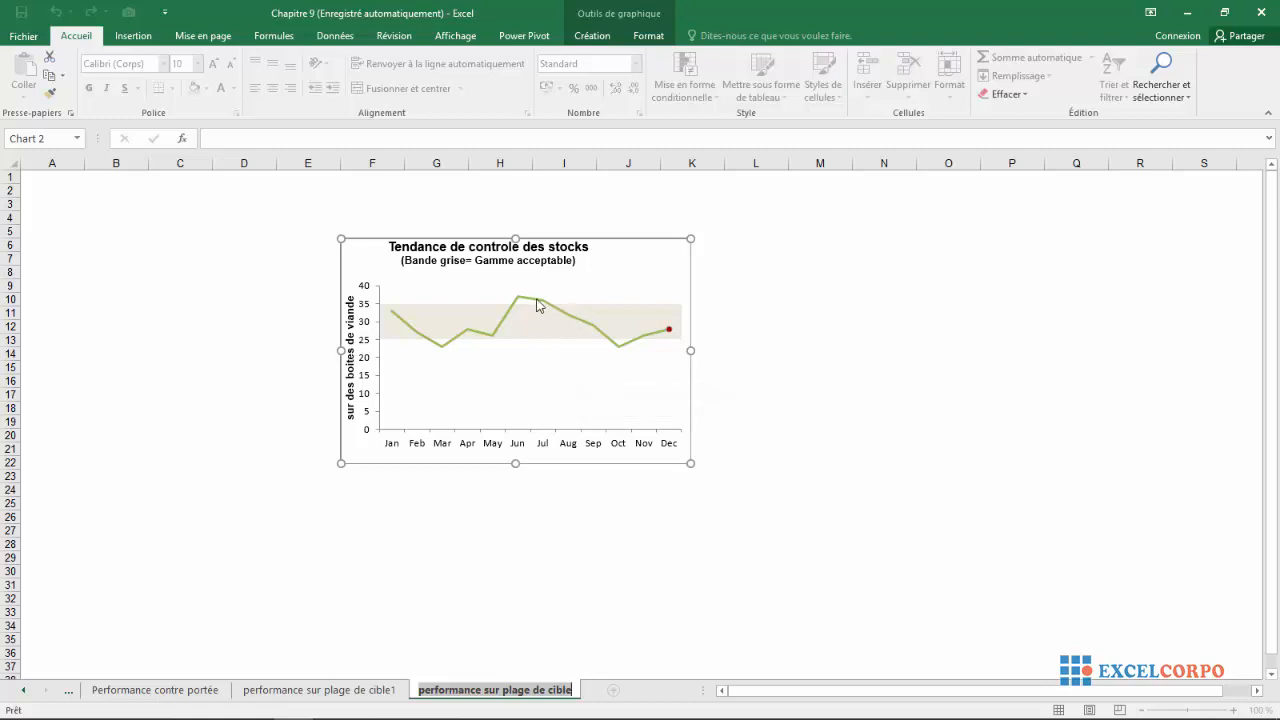
mouse_move(576, 357)
click(524, 328)
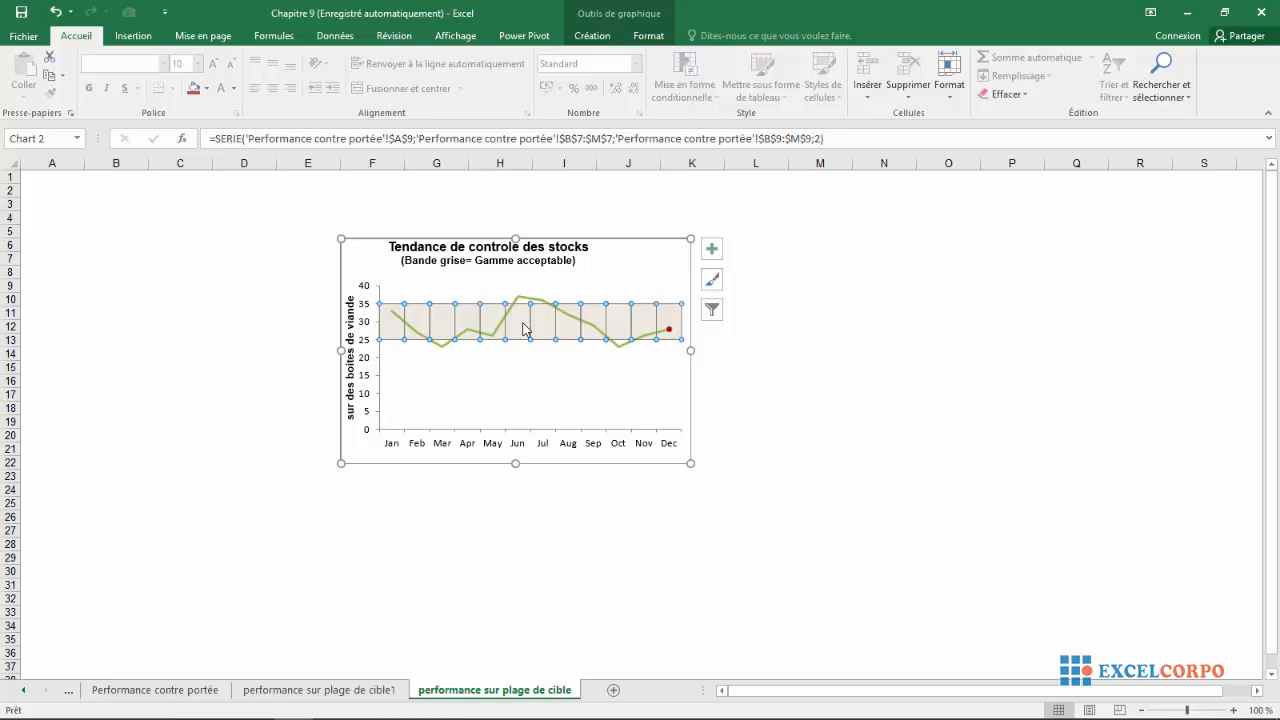
click(420, 338)
click(420, 334)
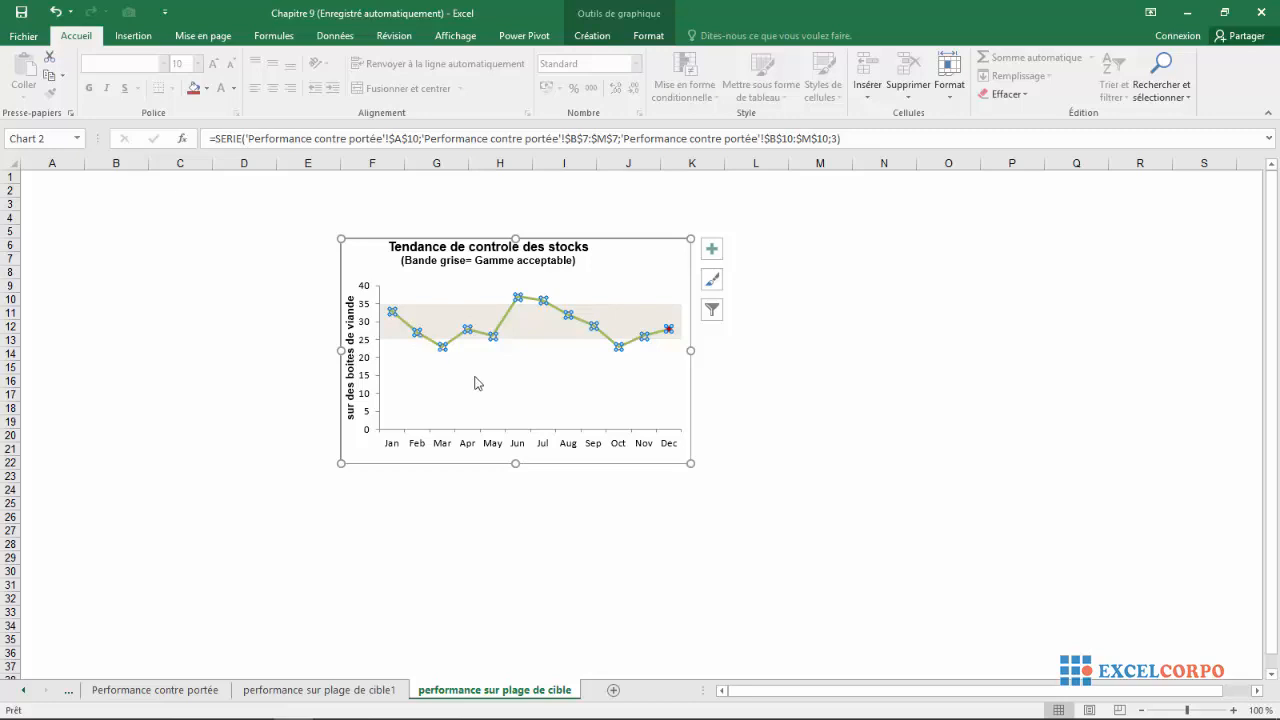
click(476, 382)
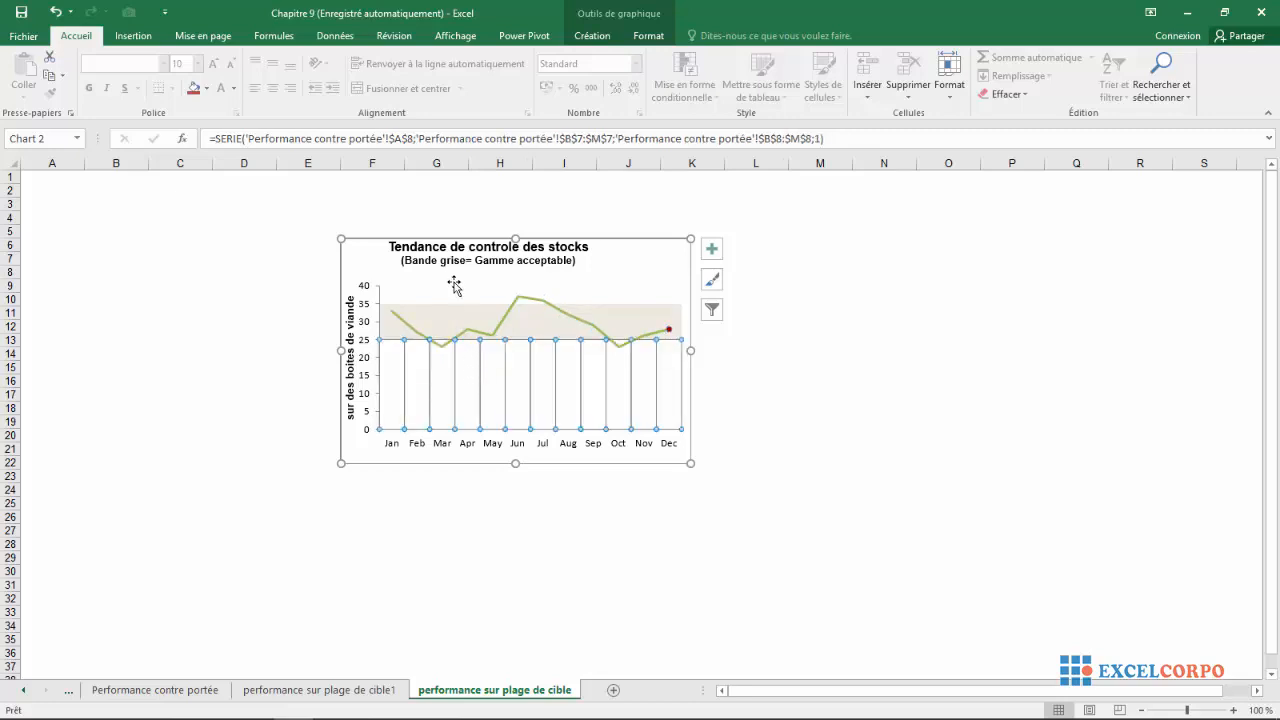
key(Delete)
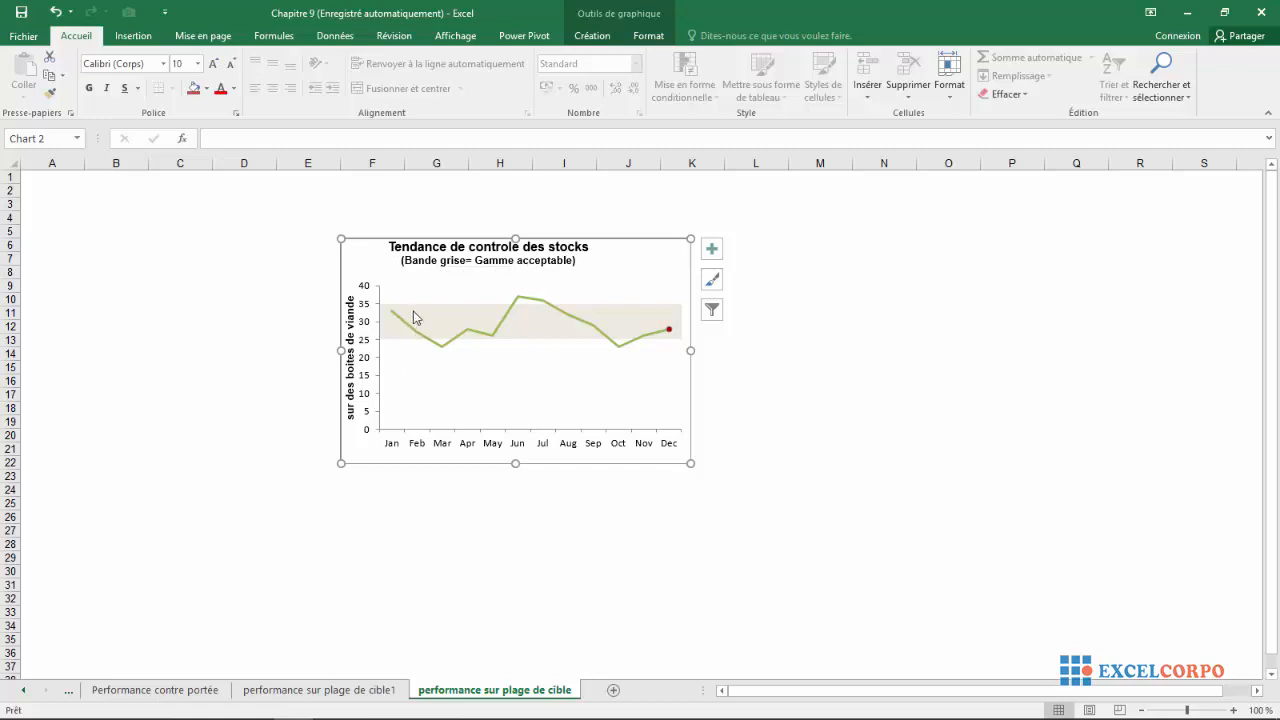
mouse_move(414, 320)
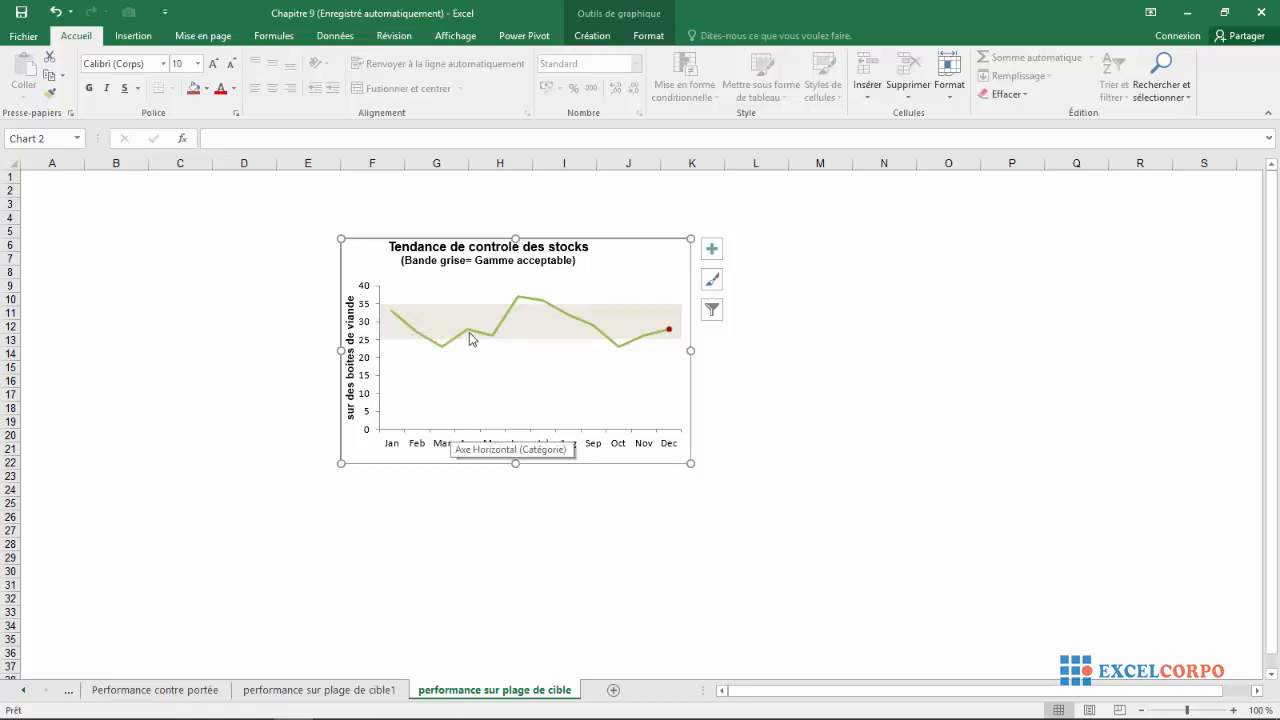
Compare the limits table and monthly data rows on the "performance sur plage de cible1" sheet with the finished chart's band
mouse_move(370, 712)
click(358, 690)
click(195, 352)
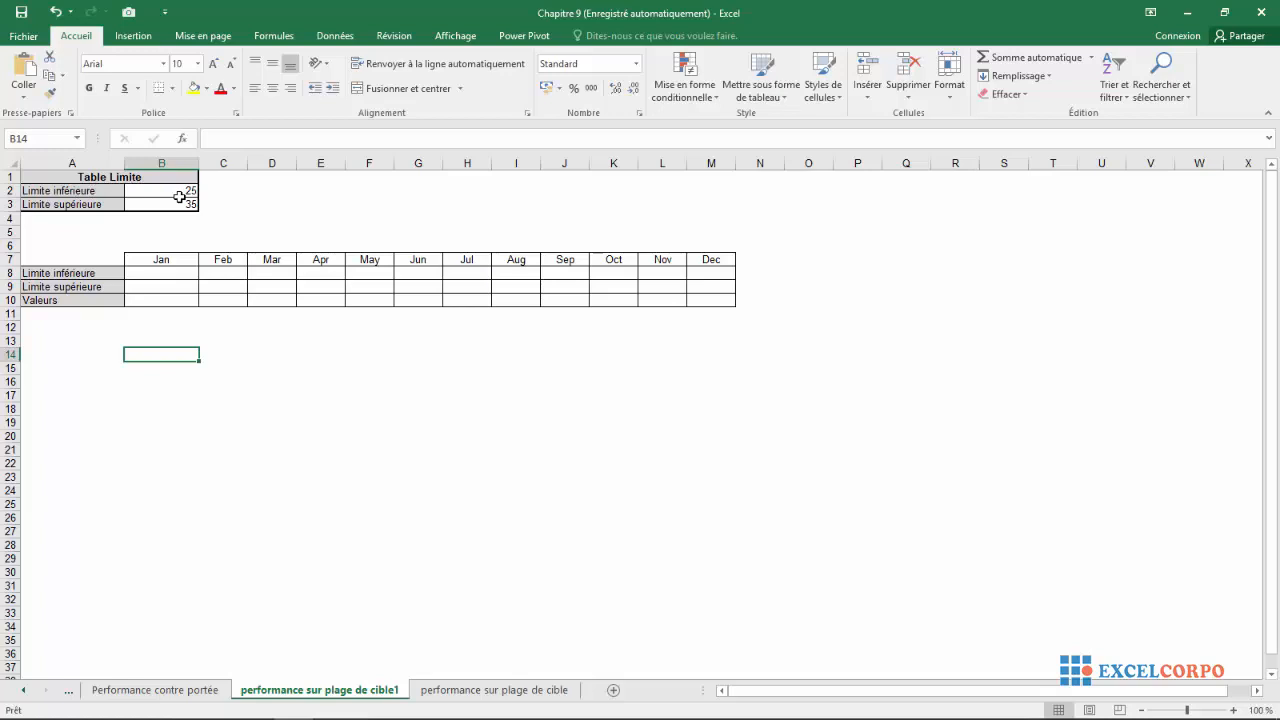
click(489, 690)
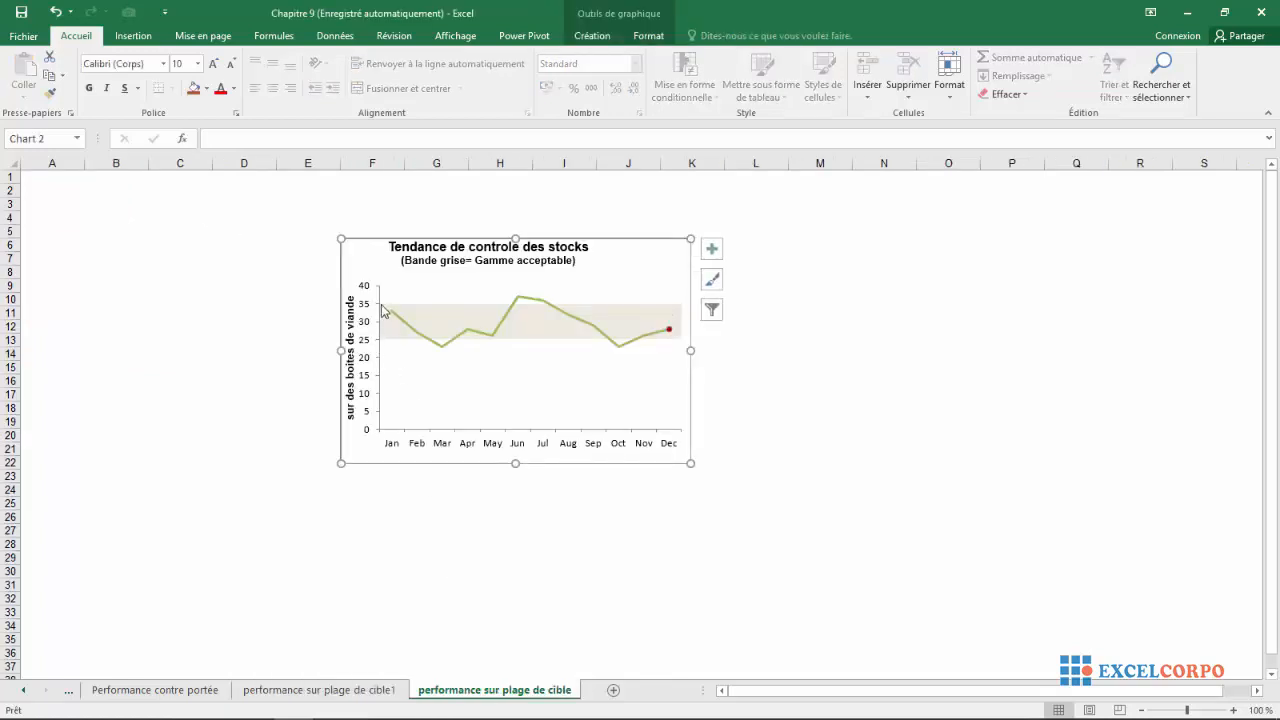
click(320, 690)
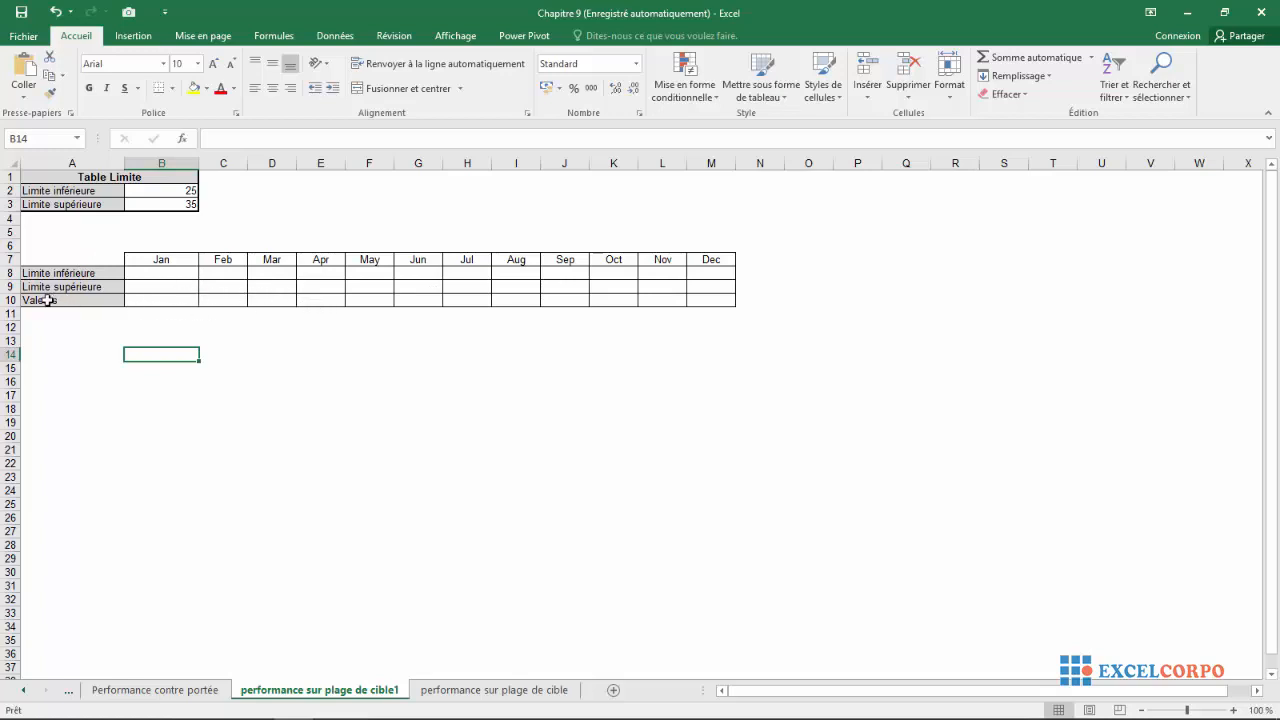
click(7, 300)
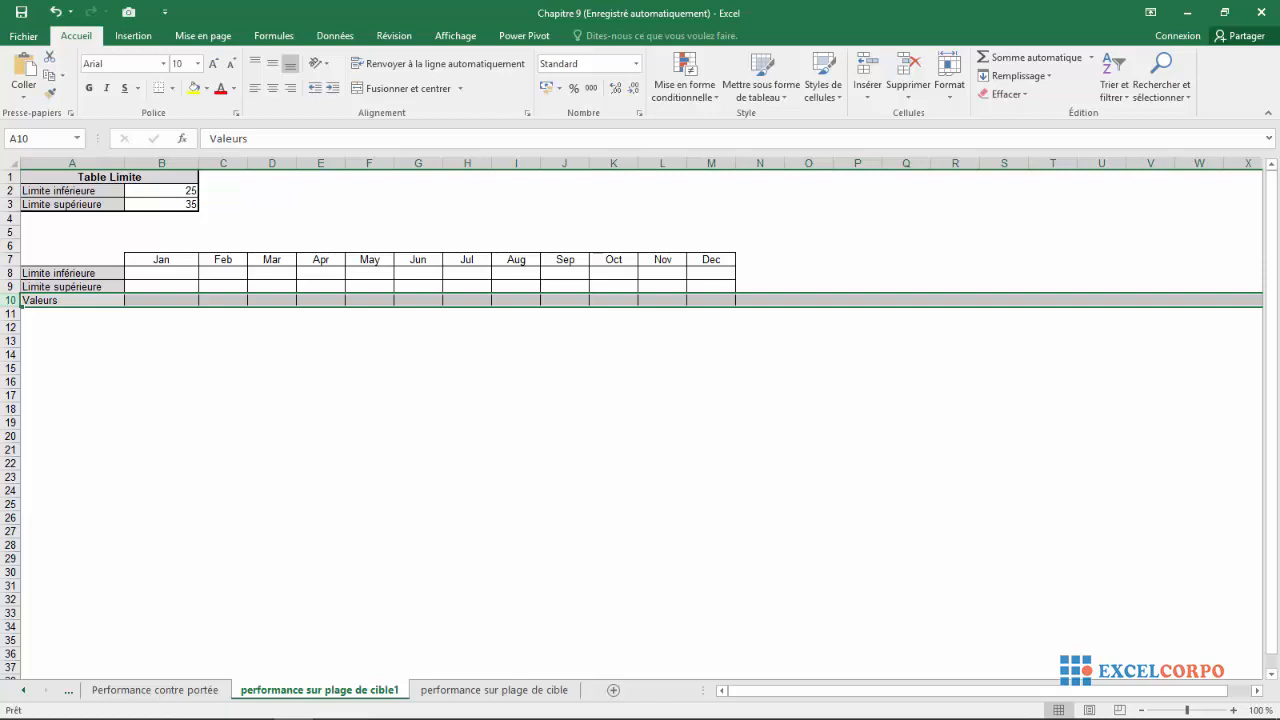
Enter =$B$2 in the January lower-limit cell B8 and fill it across to December in M8
click(163, 262)
click(161, 269)
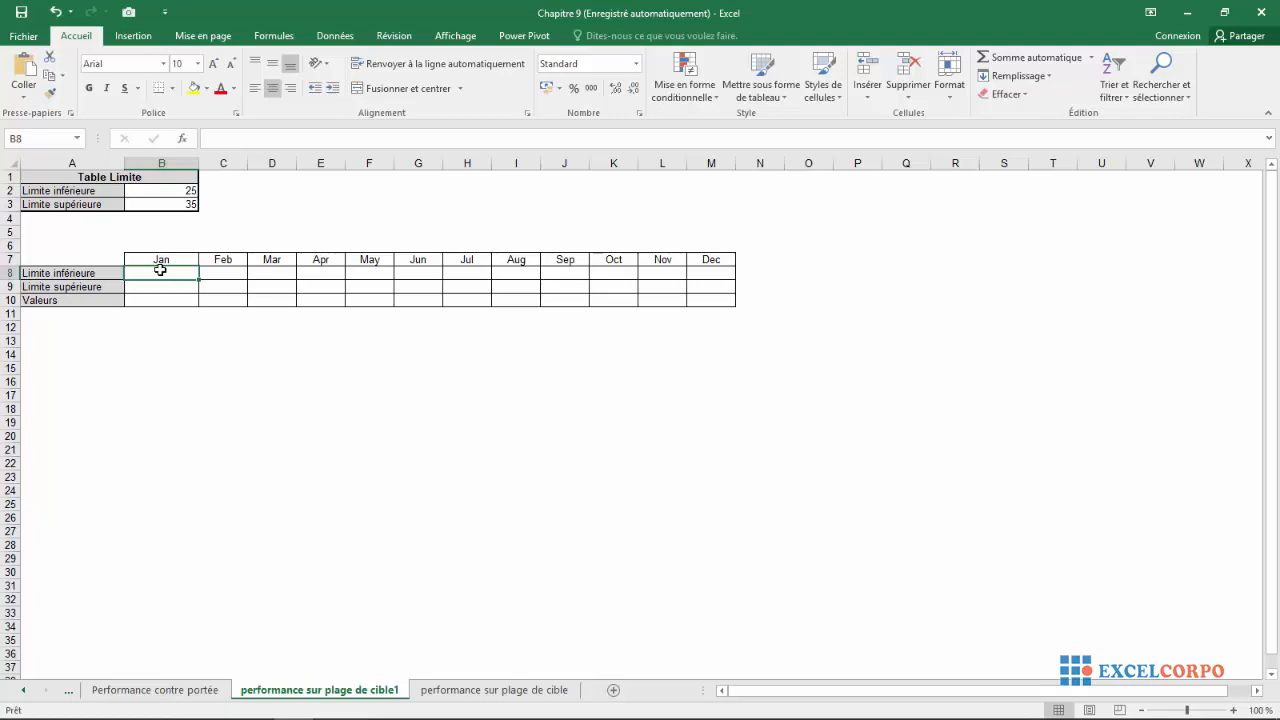
text(=)
click(162, 193)
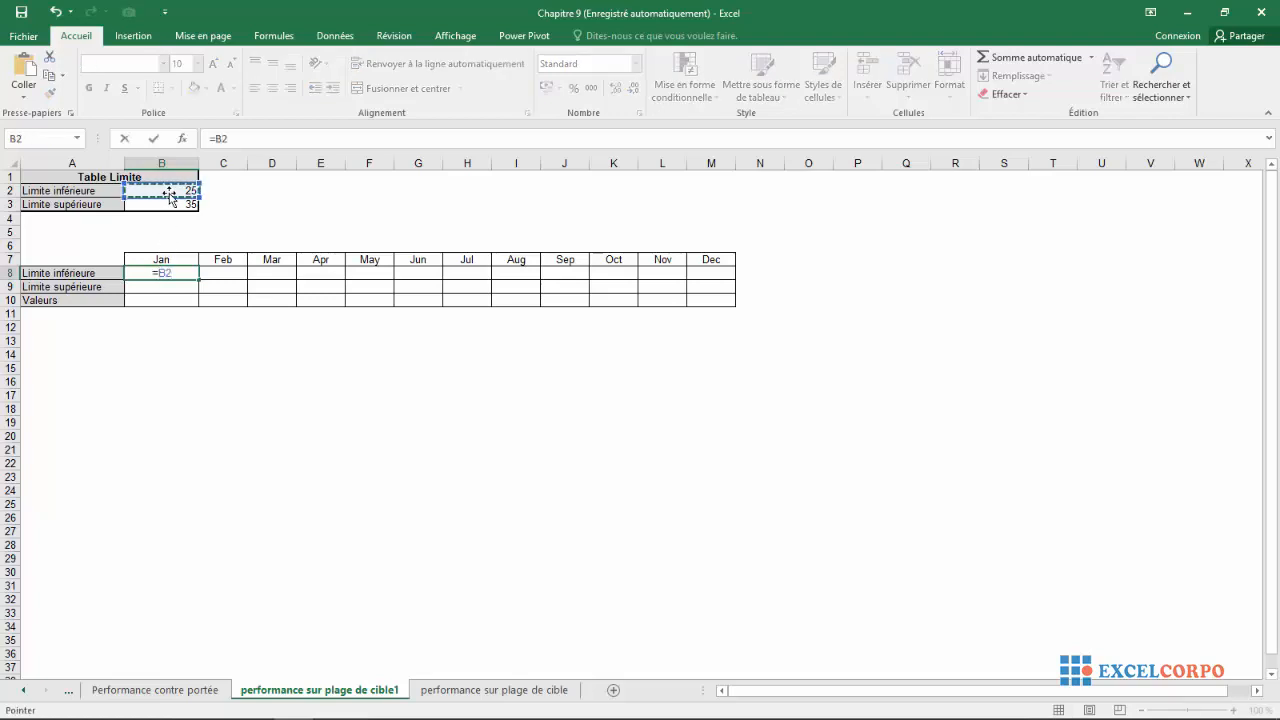
click(217, 139)
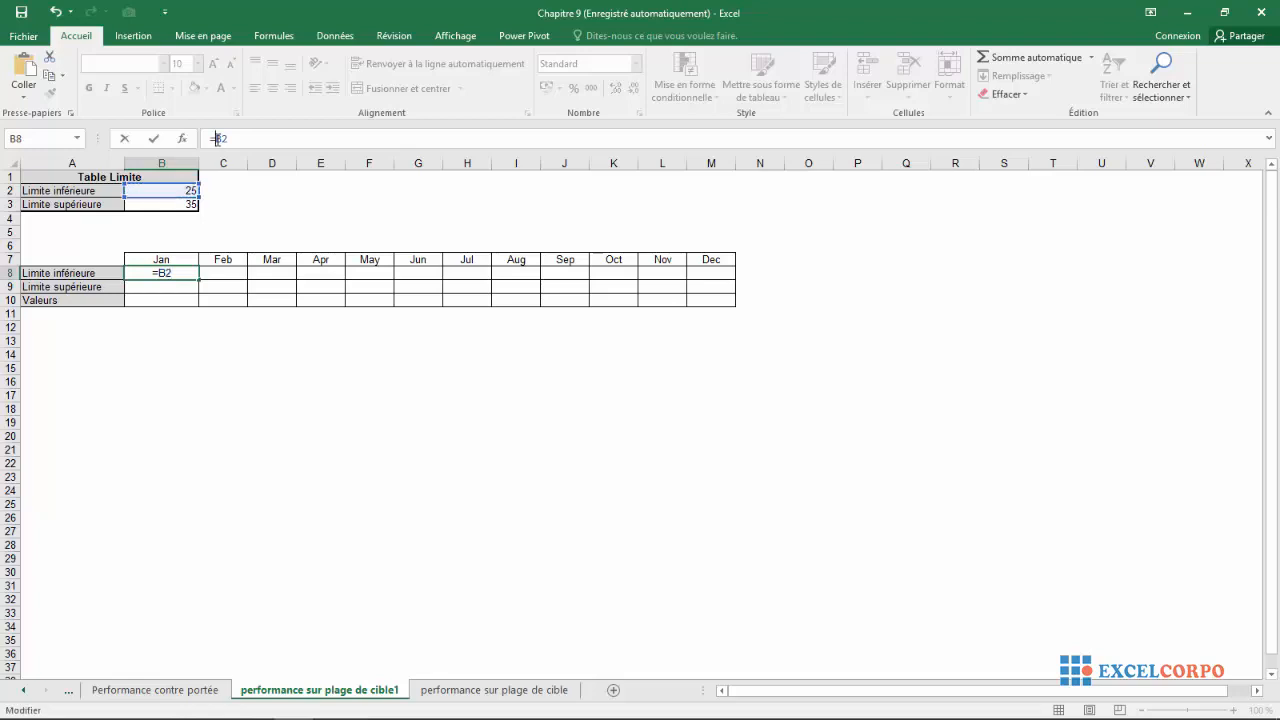
key(F4)
key(Return)
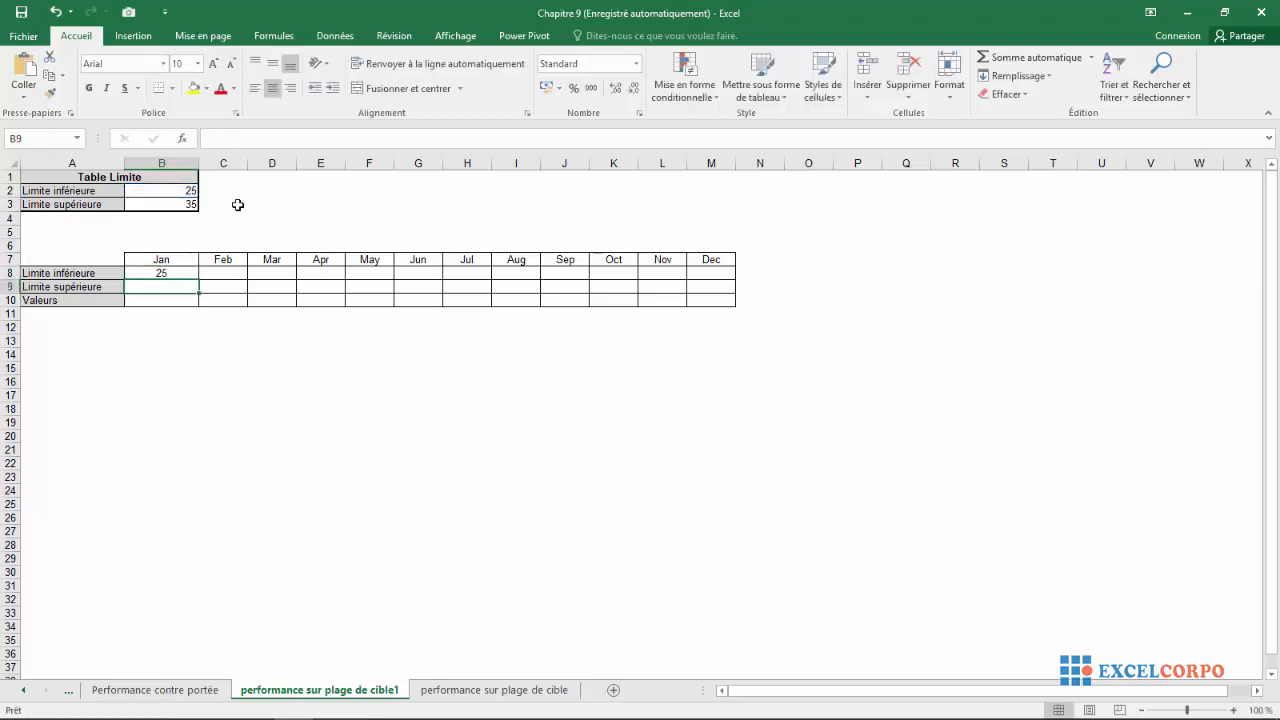
click(175, 274)
drag(199, 279, 740, 274)
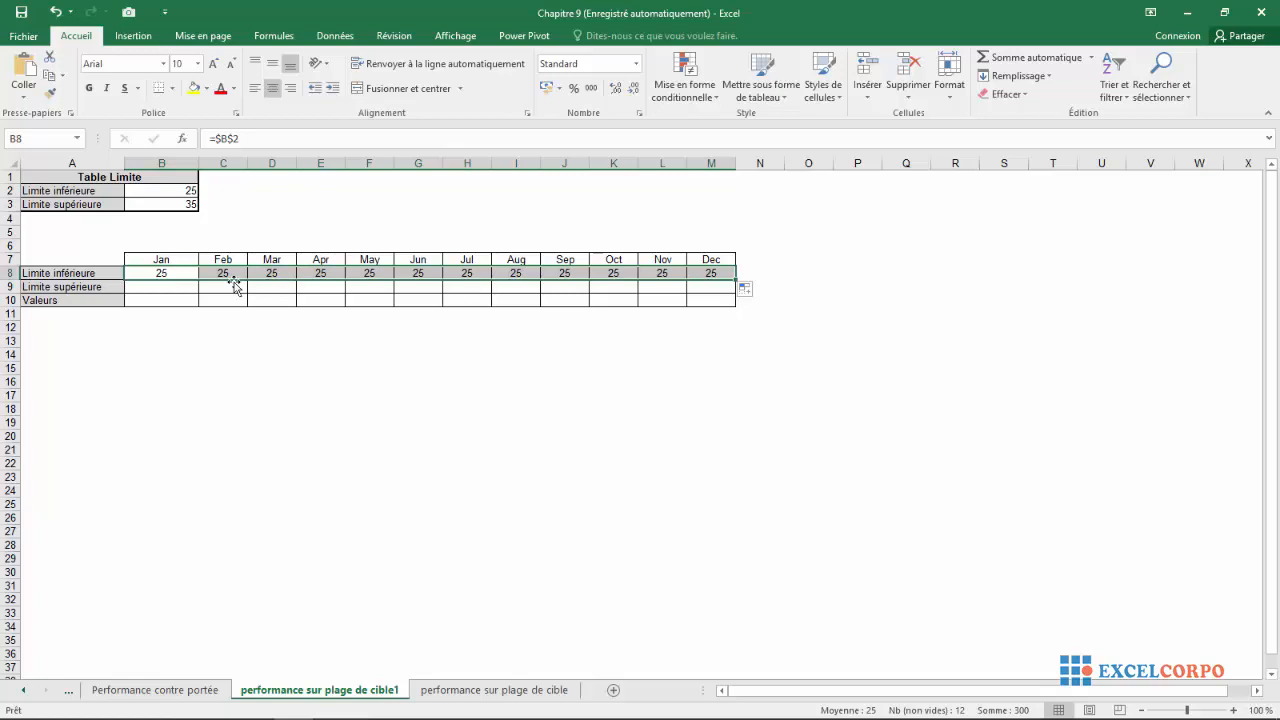
Write the formula =B3-B2 in the January upper-limit cell B9 to subtract the lower limit from the upper limit
click(152, 290)
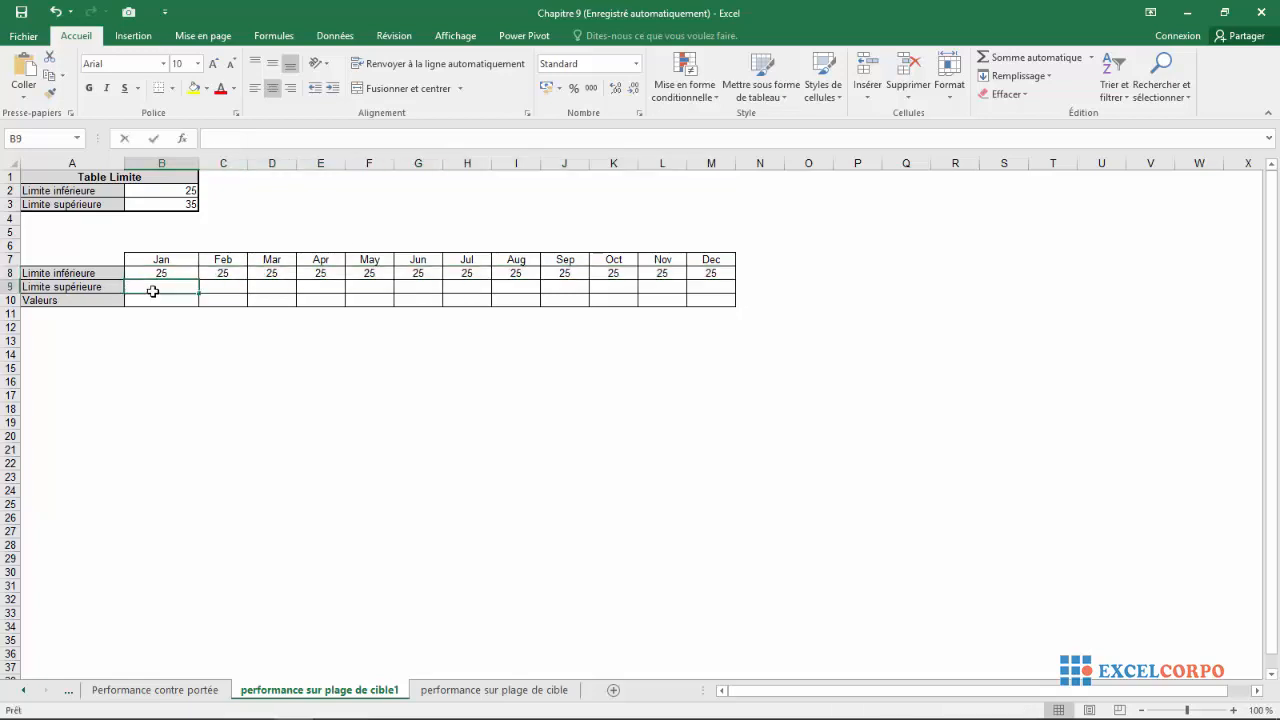
text(=)
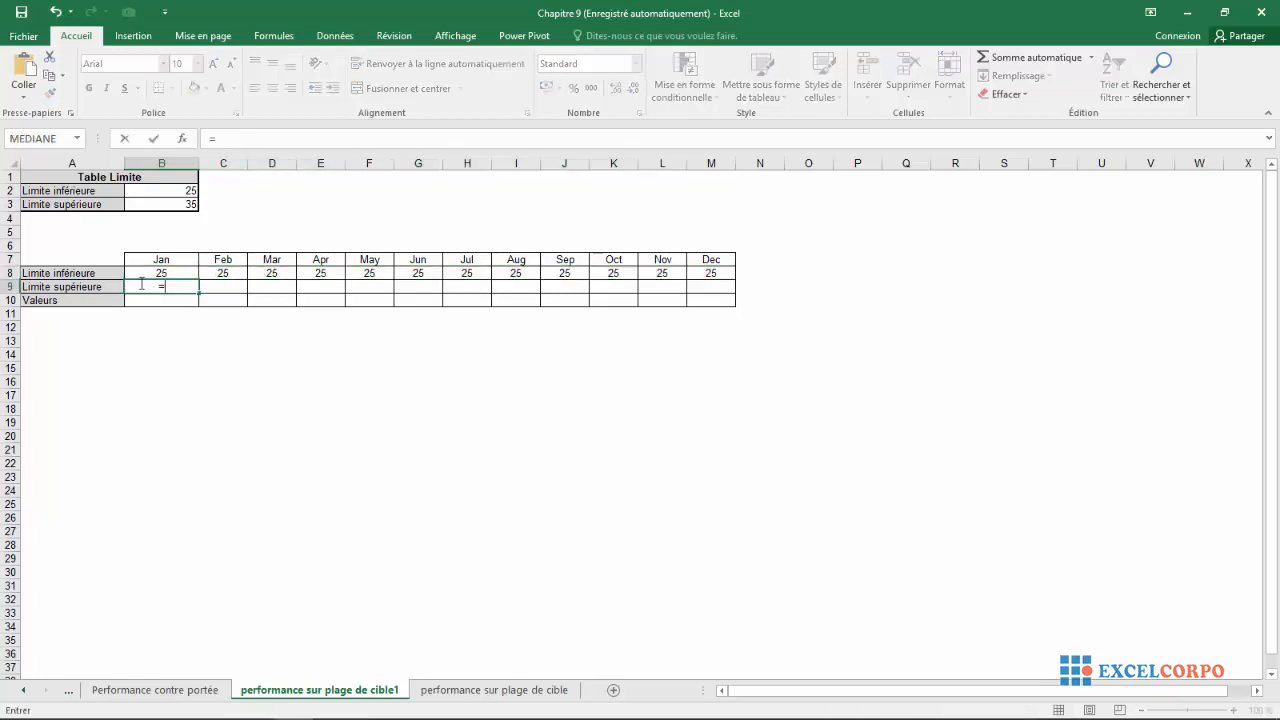
click(149, 204)
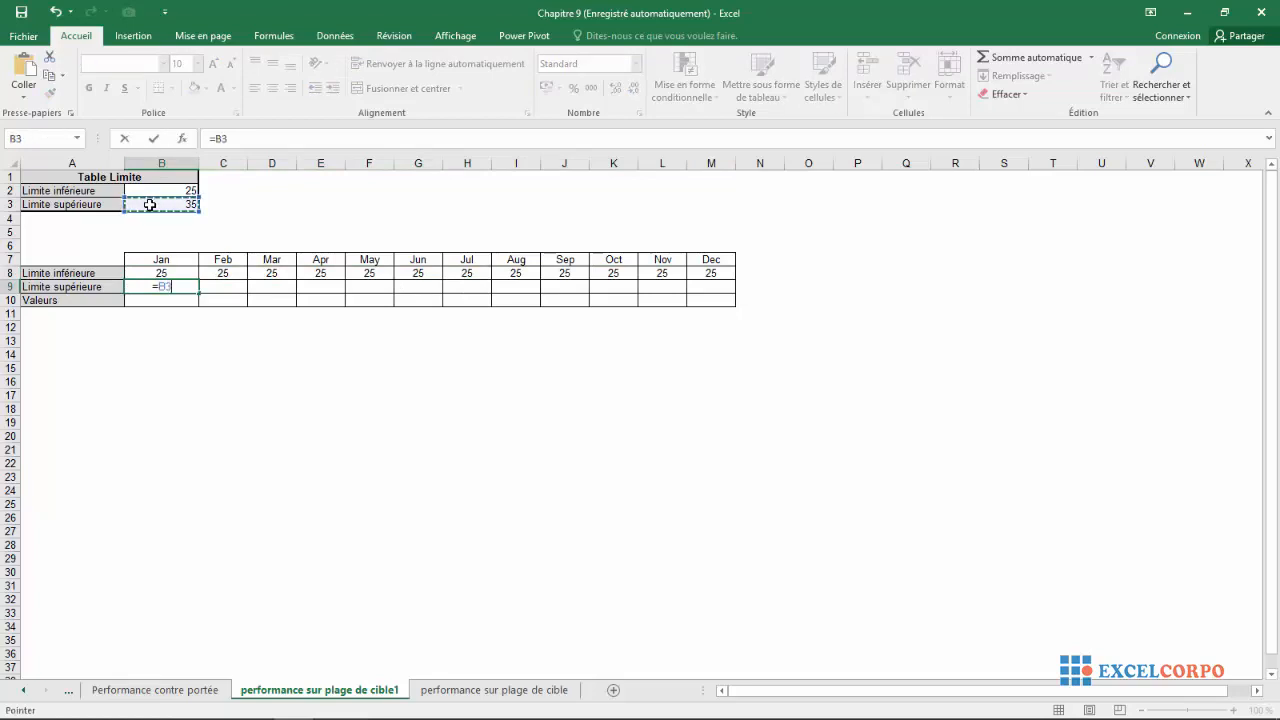
text(-)
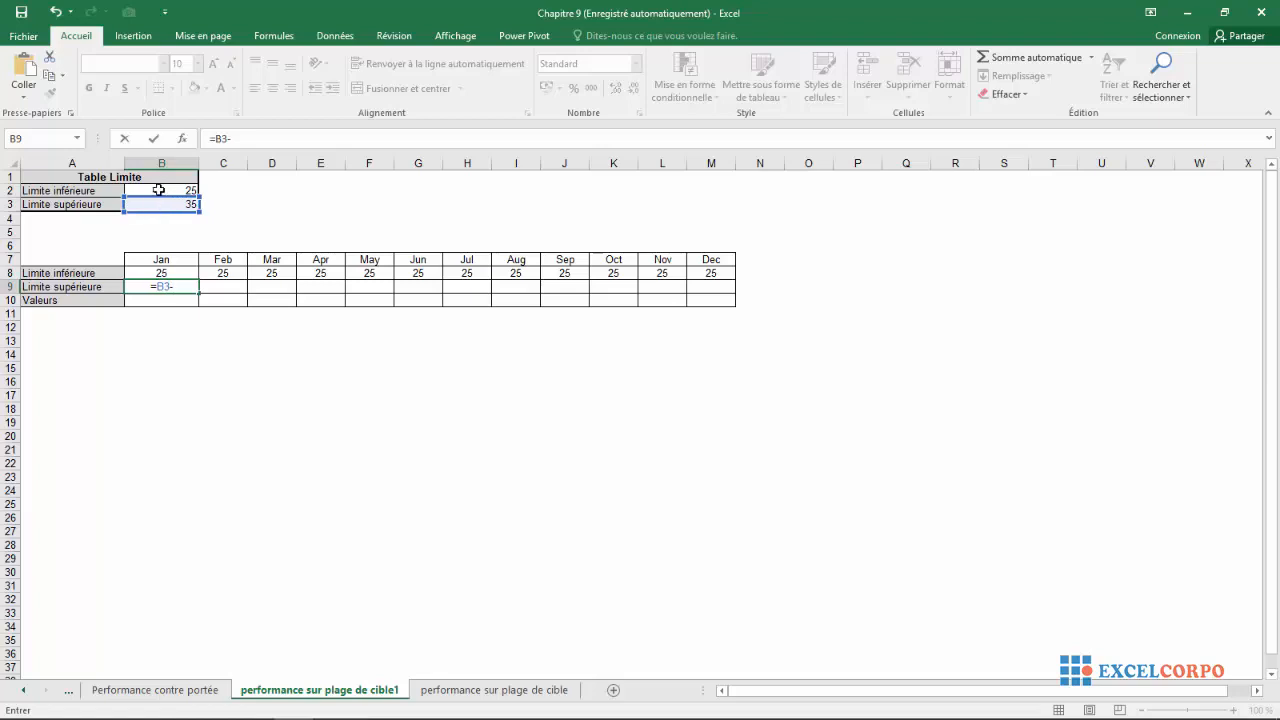
click(160, 190)
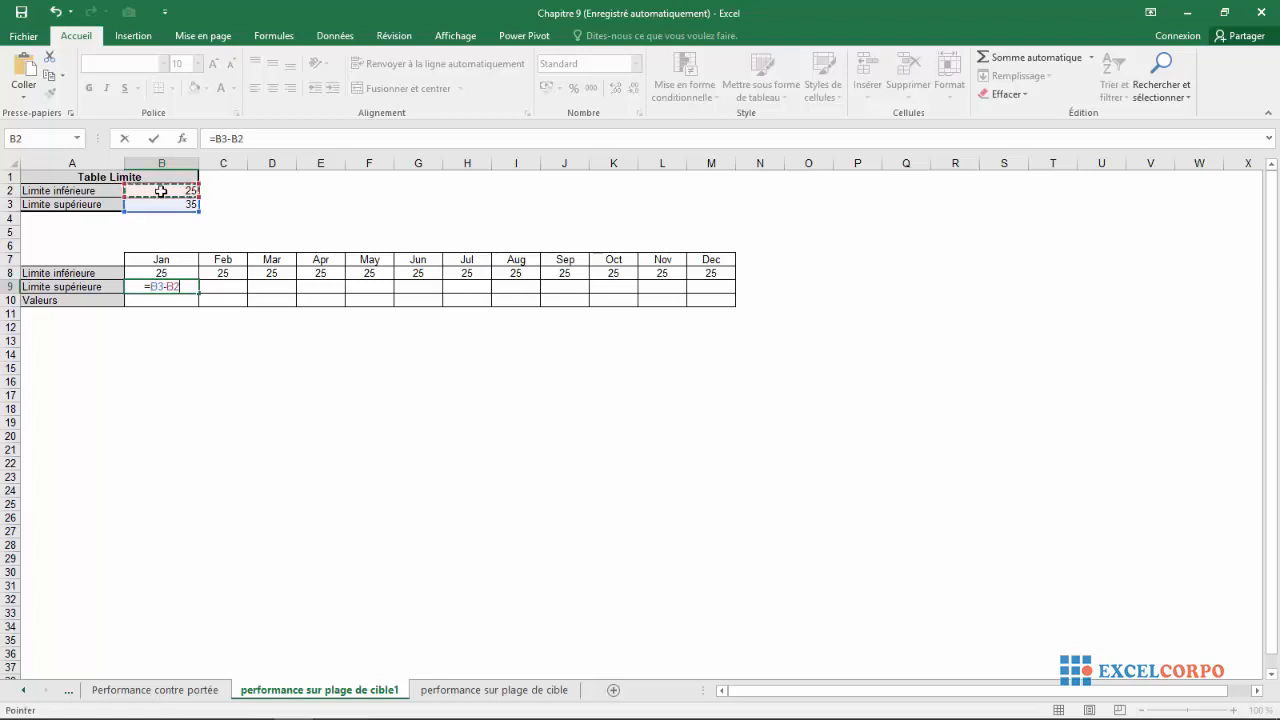
Make both references in B9 absolute as =$B$3-$B$2 and fill the formula across to December in M9
click(228, 138)
key(F4)
key(F4)
key(F4)
text($B$)
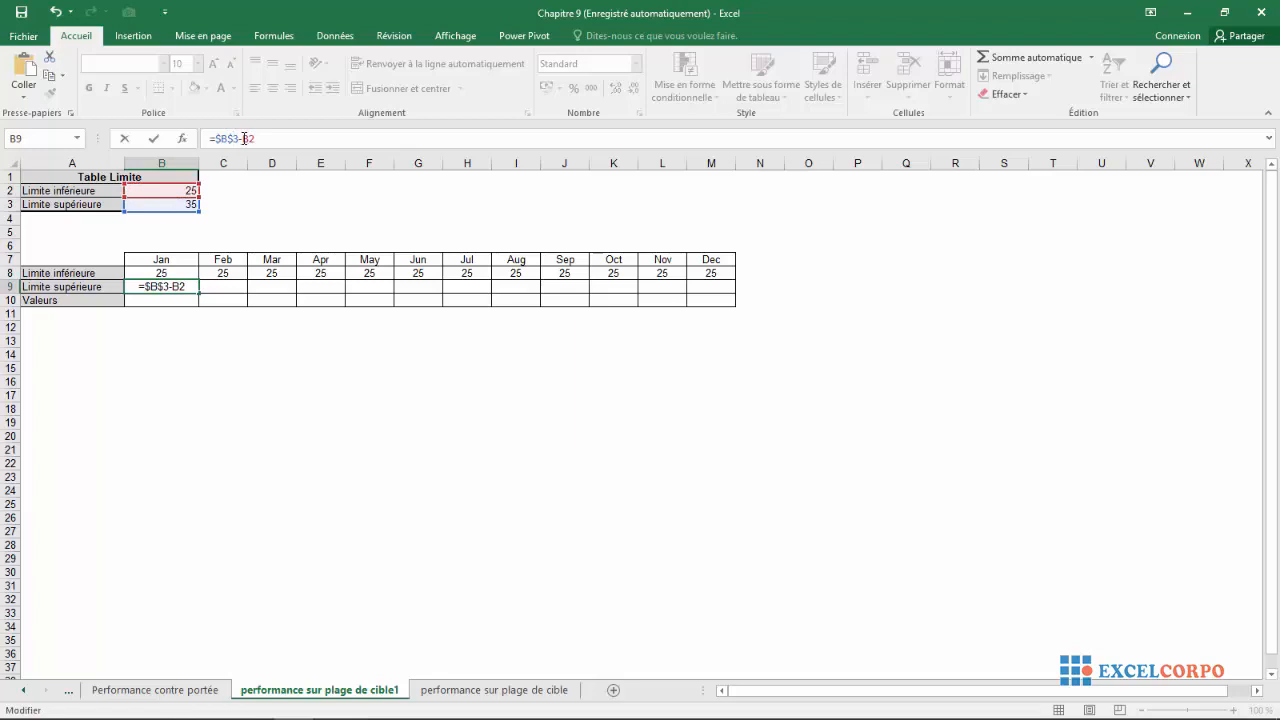
click(244, 138)
text($B$)
click(257, 139)
text($B$)
key(Return)
click(162, 287)
drag(199, 291, 757, 281)
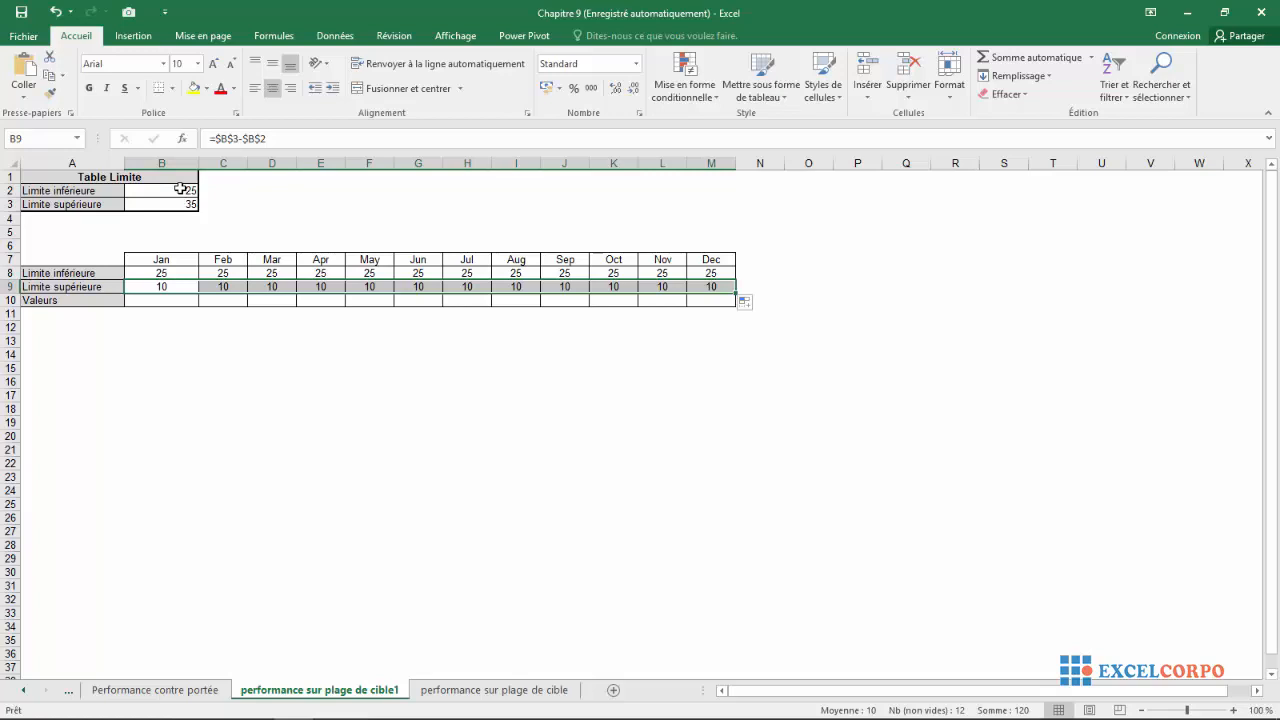
Enter 33, 27, 23 and 28 as the January to April figures in the Valeurs row, cells B10 to E10
click(15, 299)
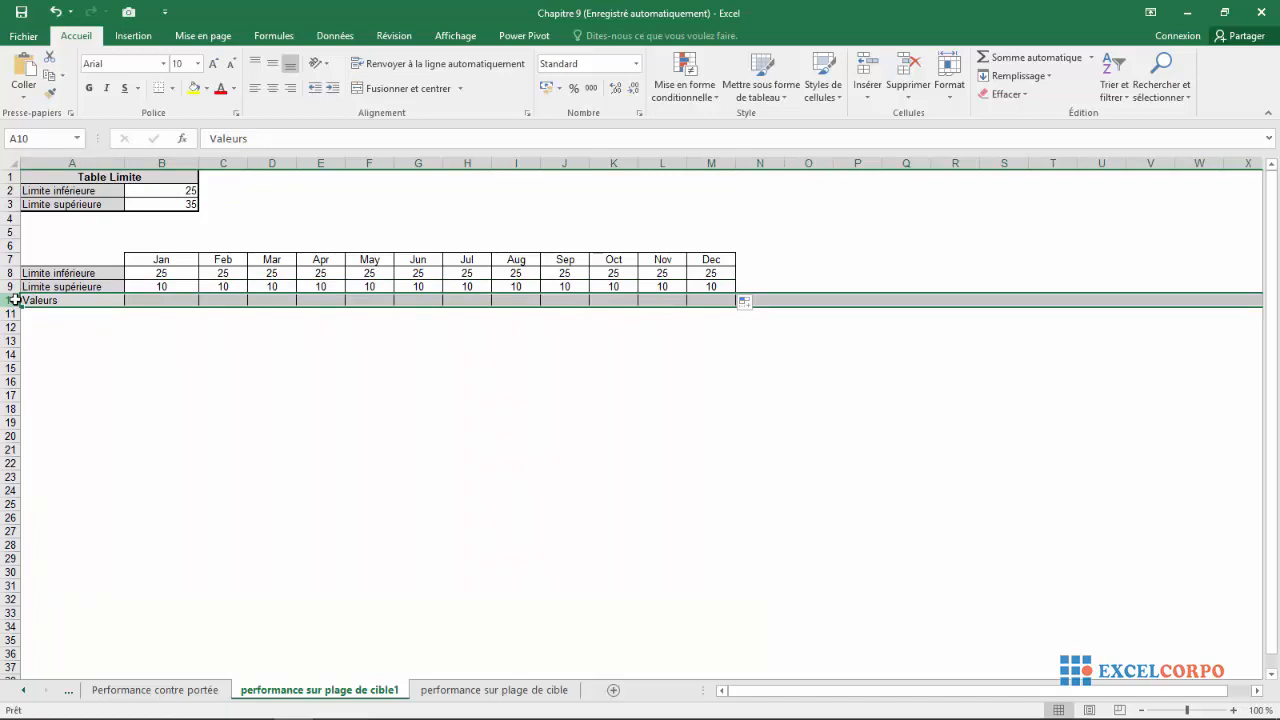
click(144, 299)
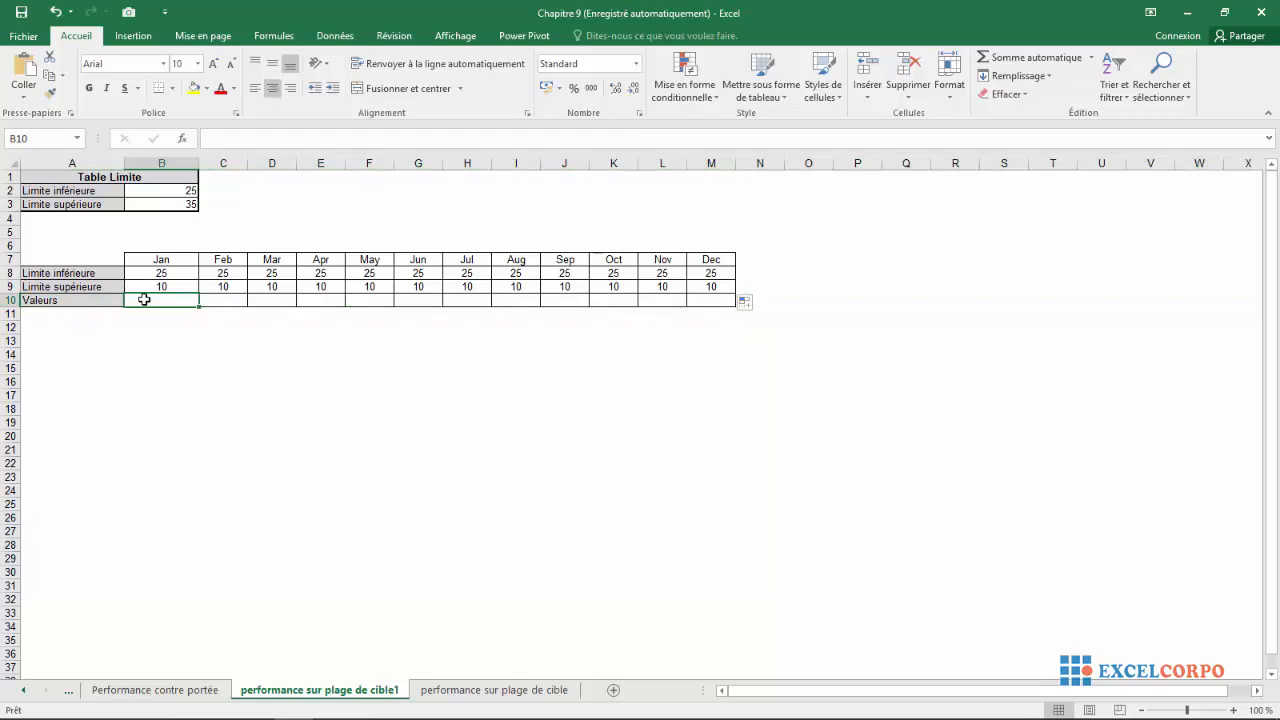
text(33)
key(Tab)
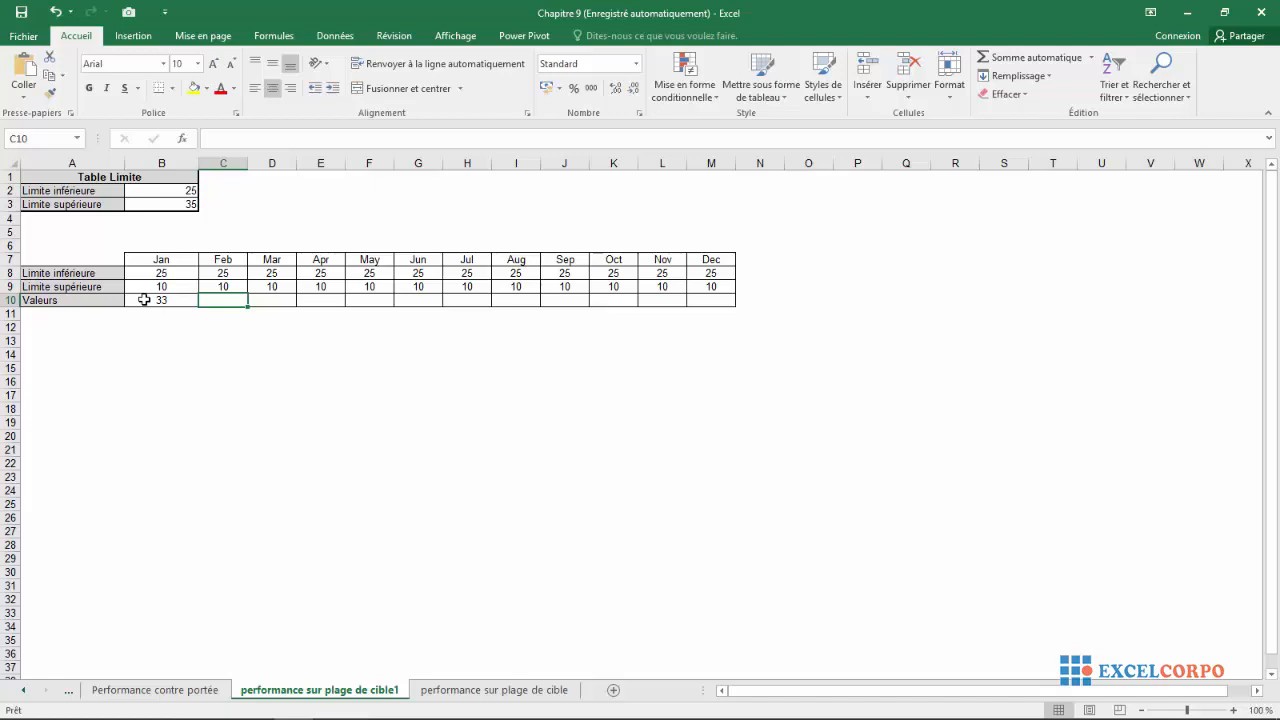
text(27)
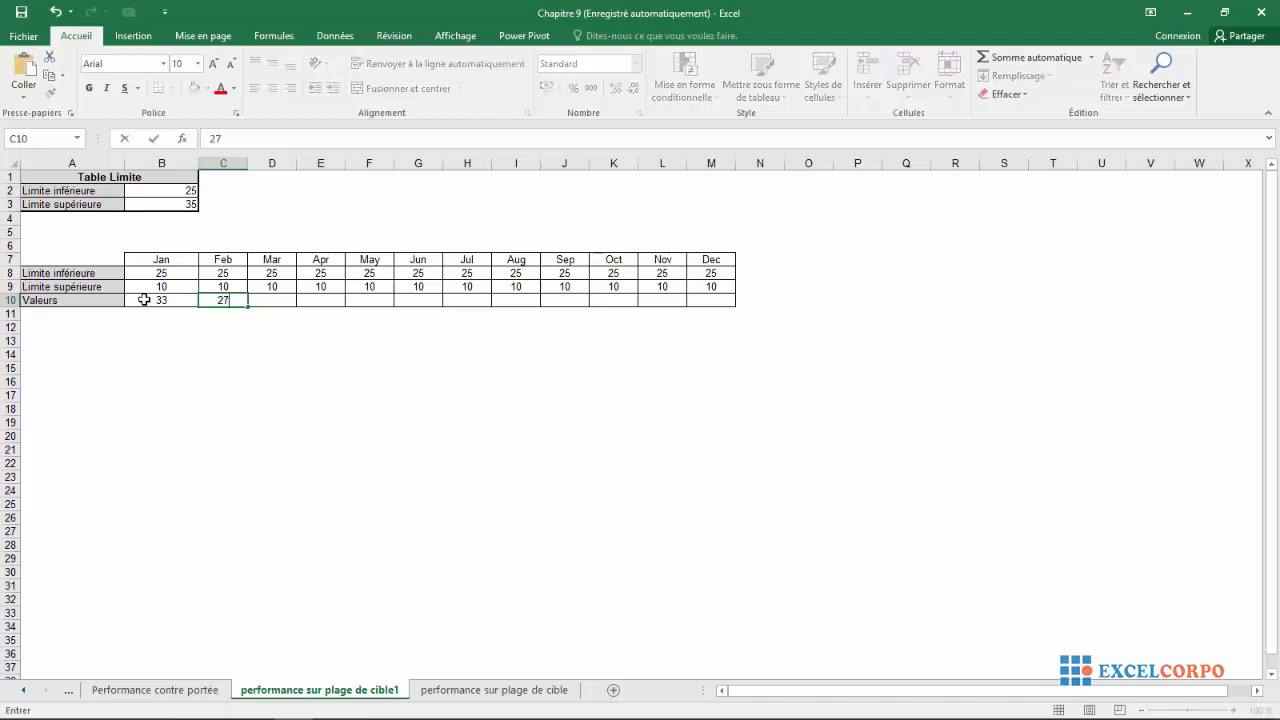
key(Tab)
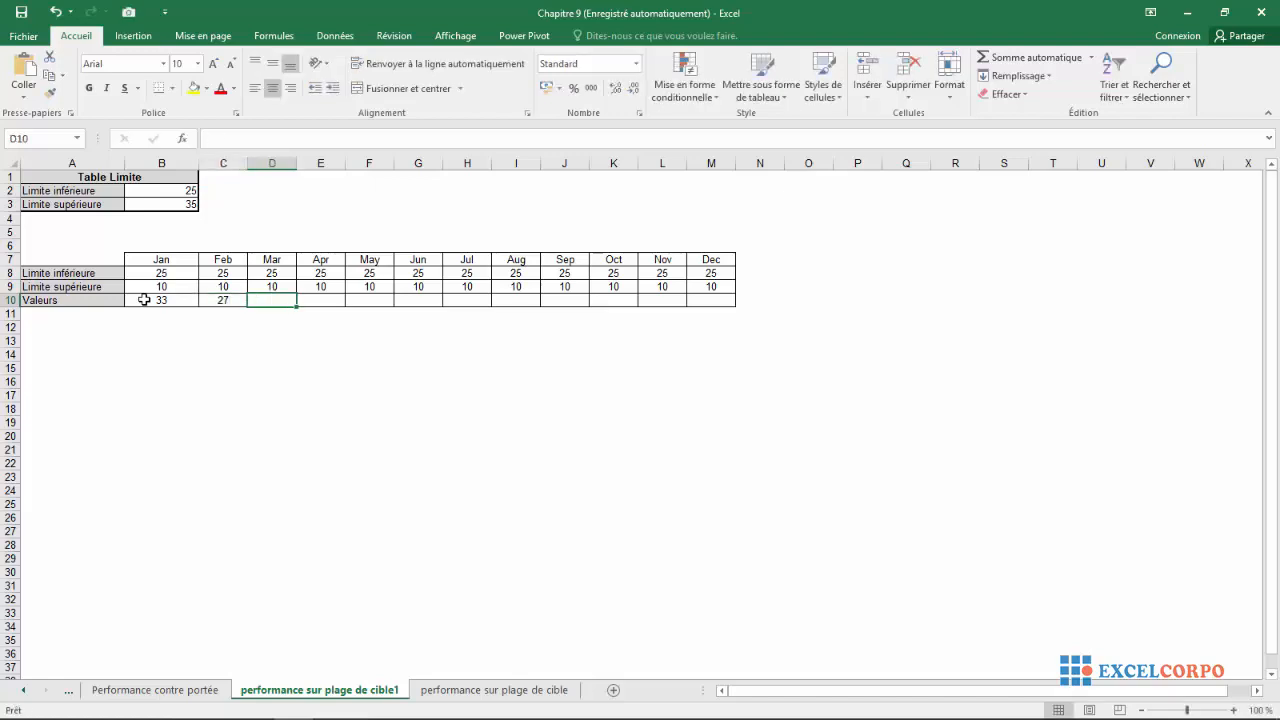
text(23)
key(Tab)
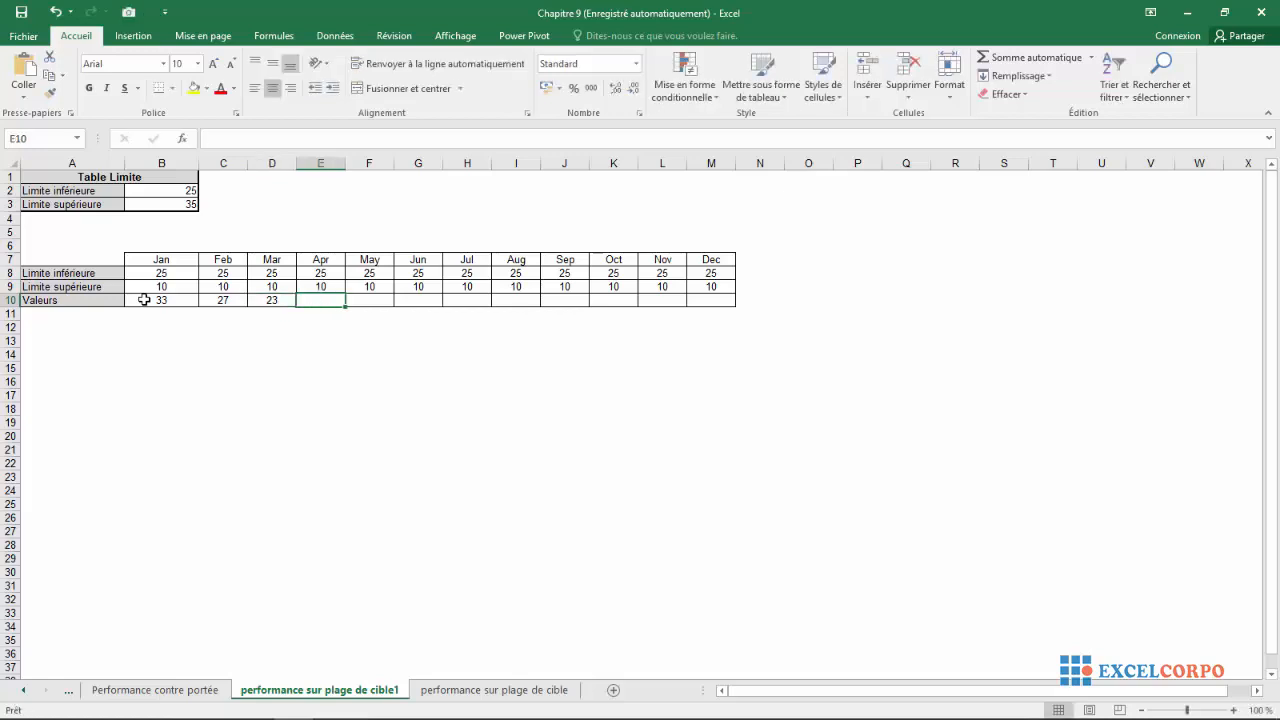
text(2)
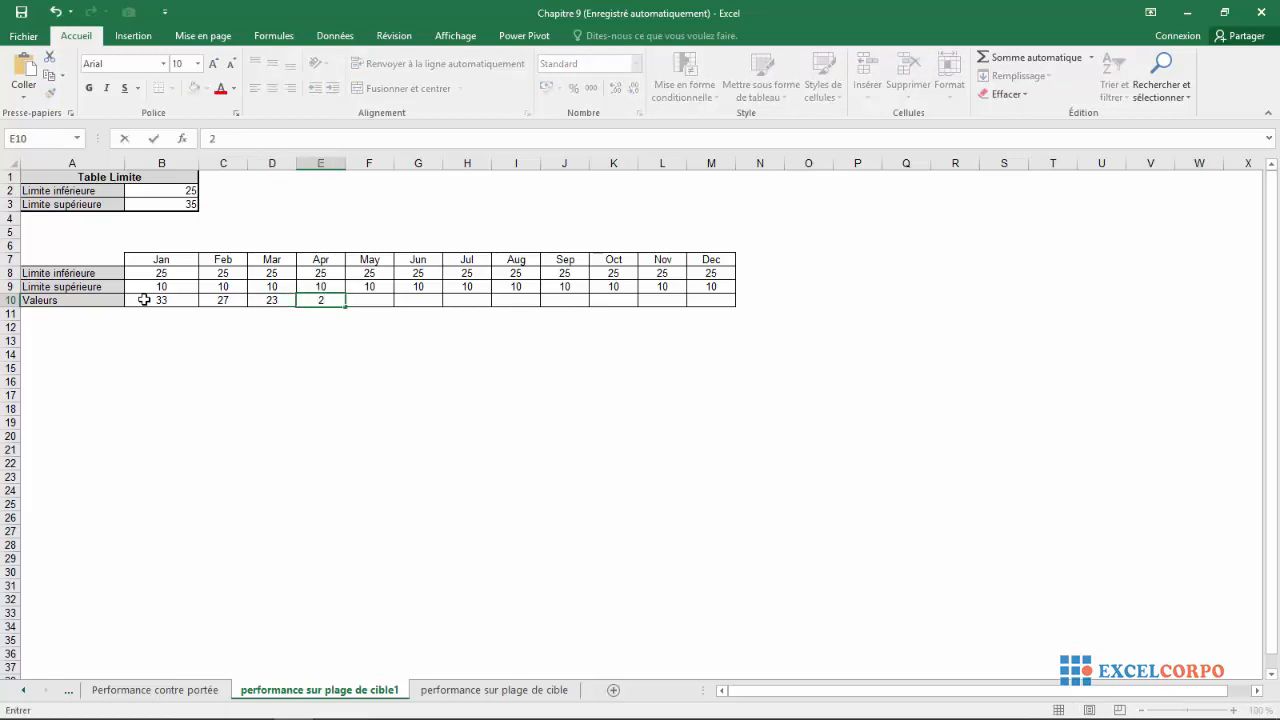
text(8)
key(Tab)
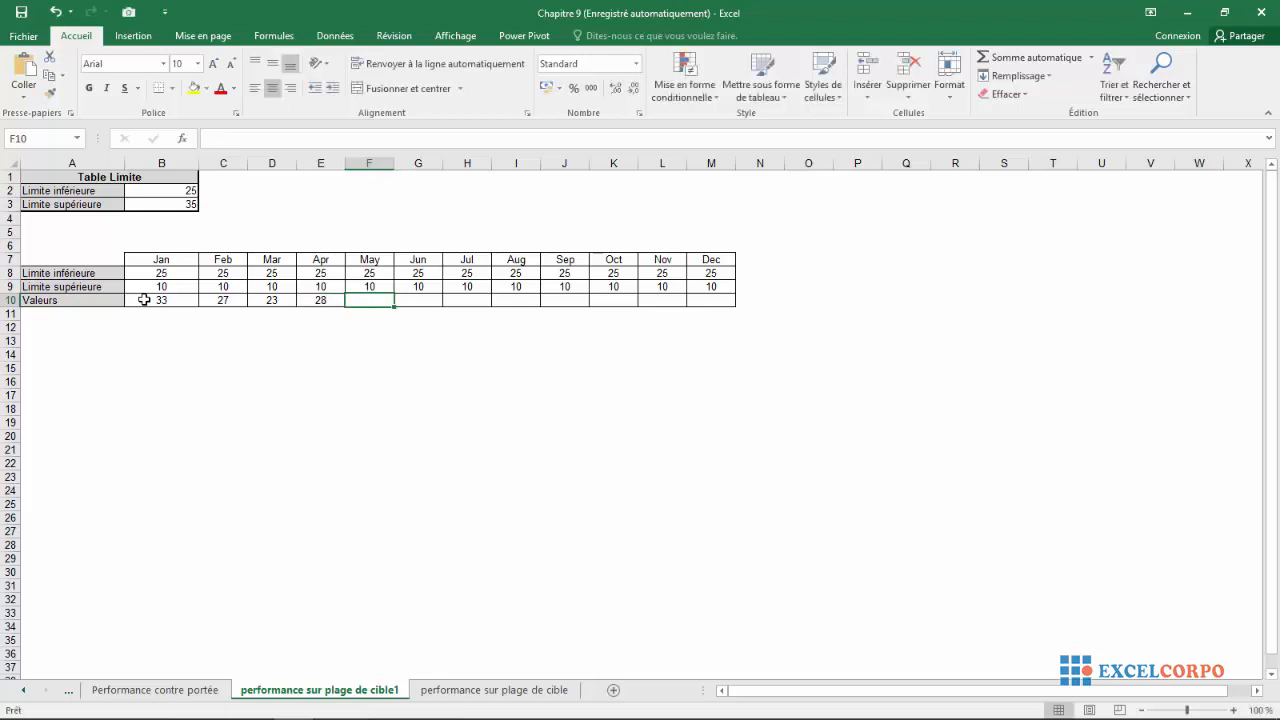
Enter 26, 37, 38 and 32 as the May to August figures in the Valeurs row, cells F10 to I10
text(26)
key(Tab)
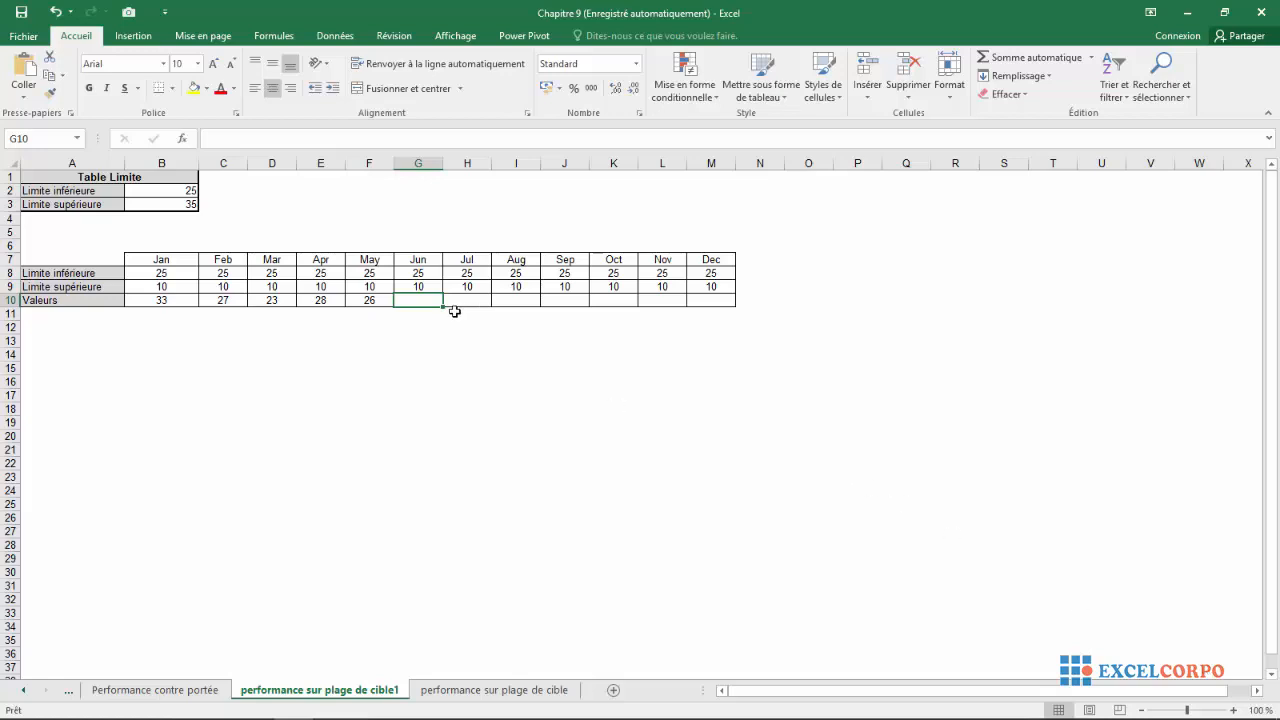
text(37)
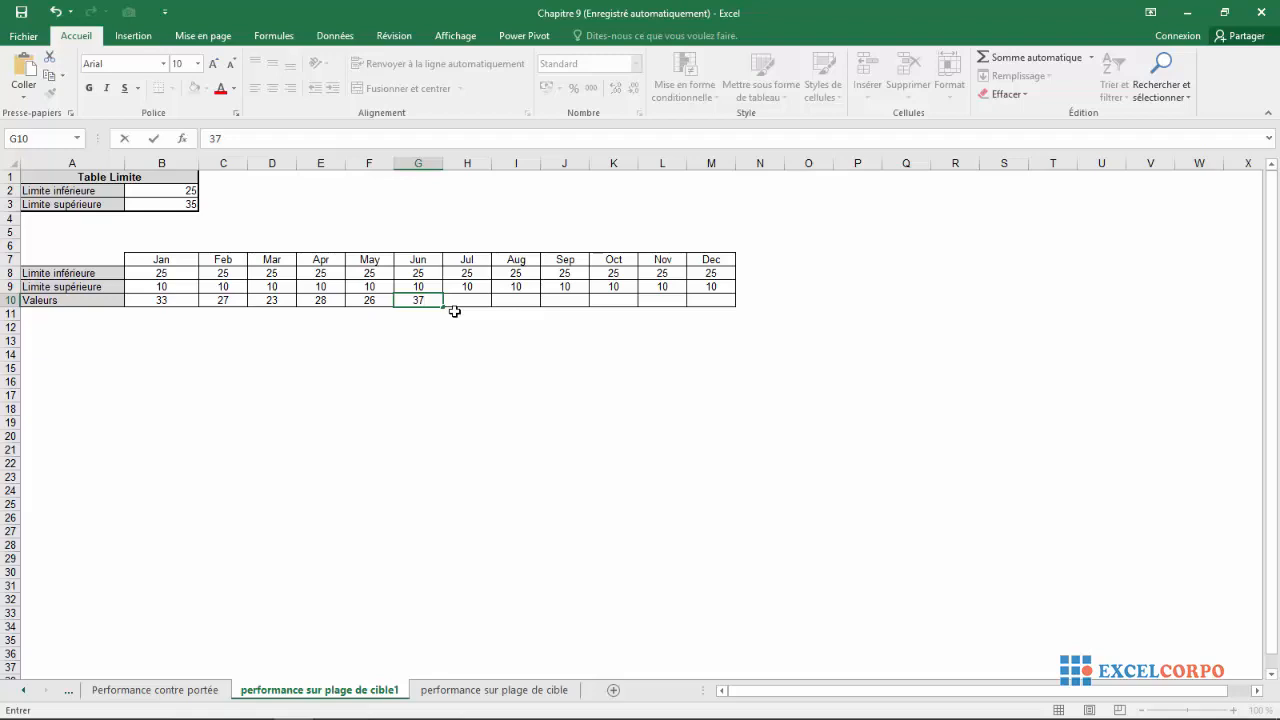
key(Tab)
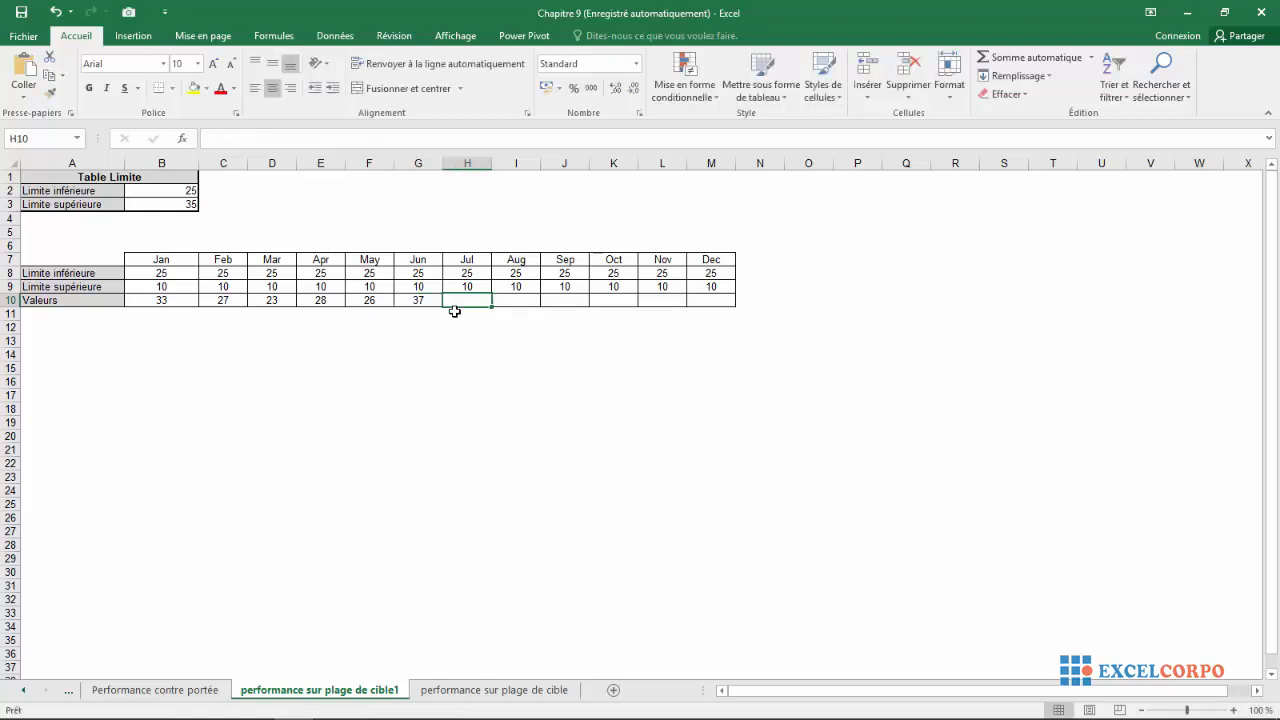
text(38)
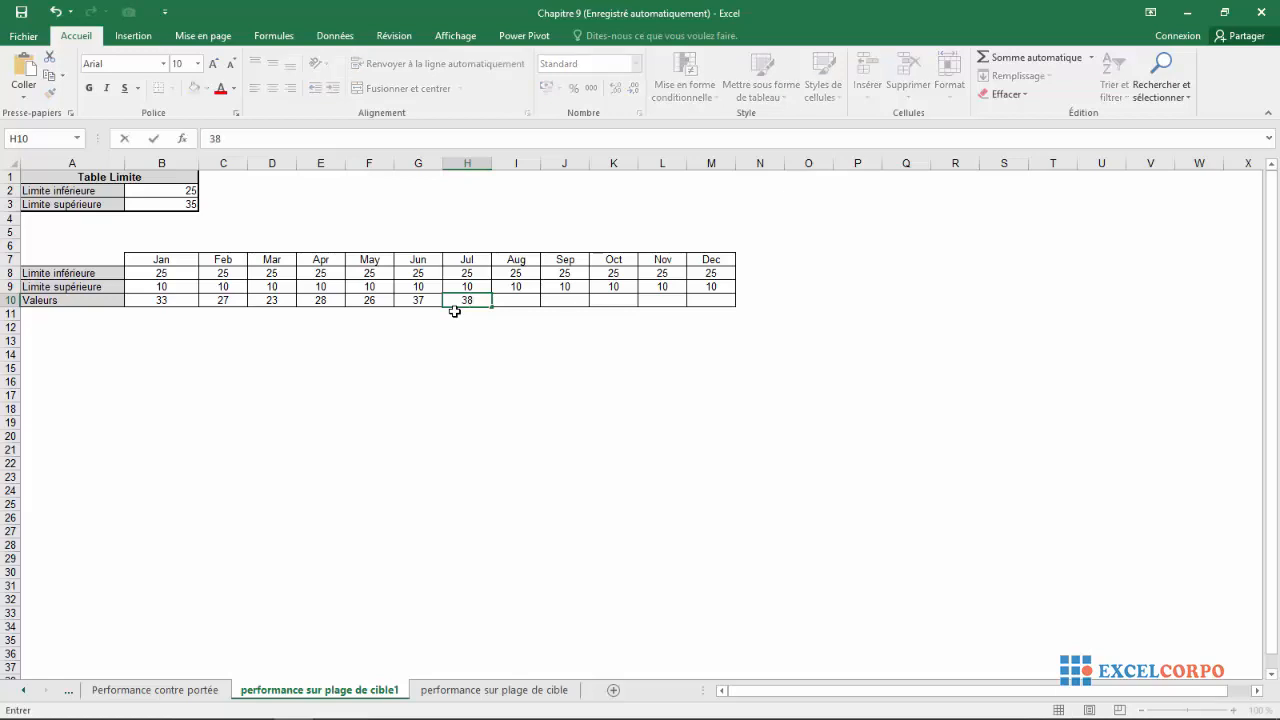
key(Tab)
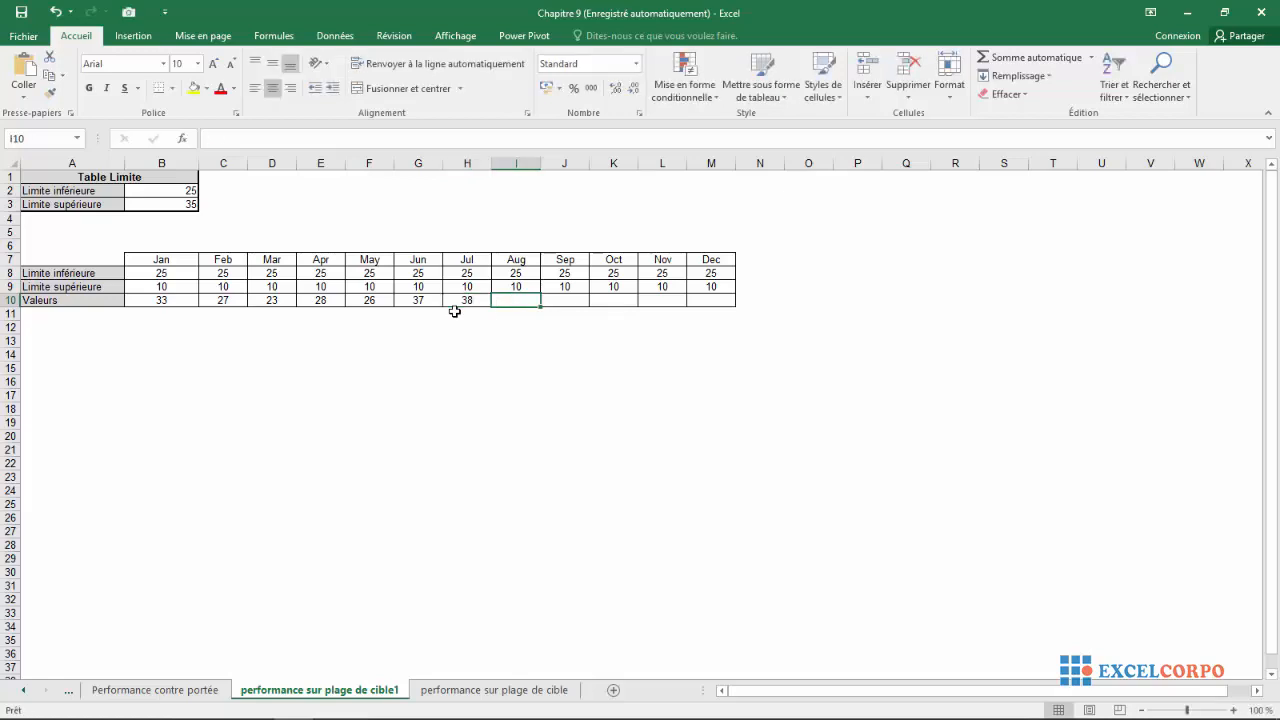
text(32)
key(Tab)
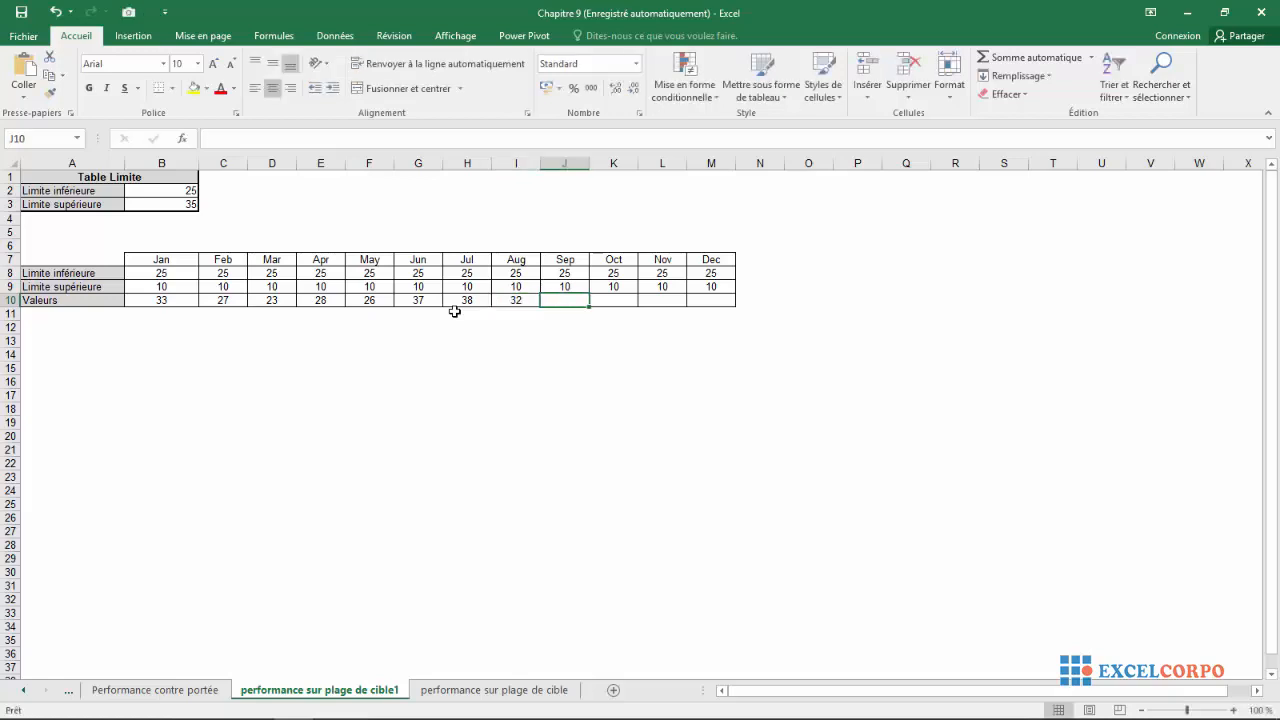
Enter 29, 23, 26 and 28 as the September to December figures in the Valeurs row, cells J10 to M10
text(29)
key(Tab)
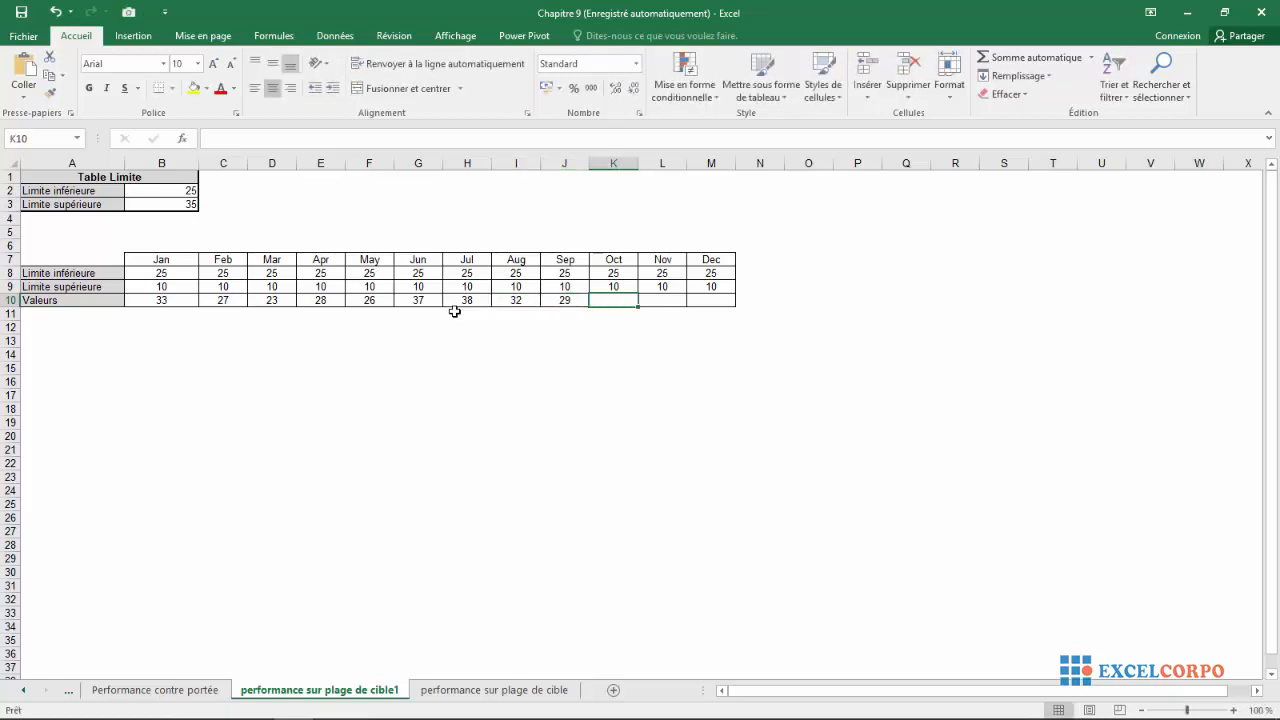
text(23)
key(Tab)
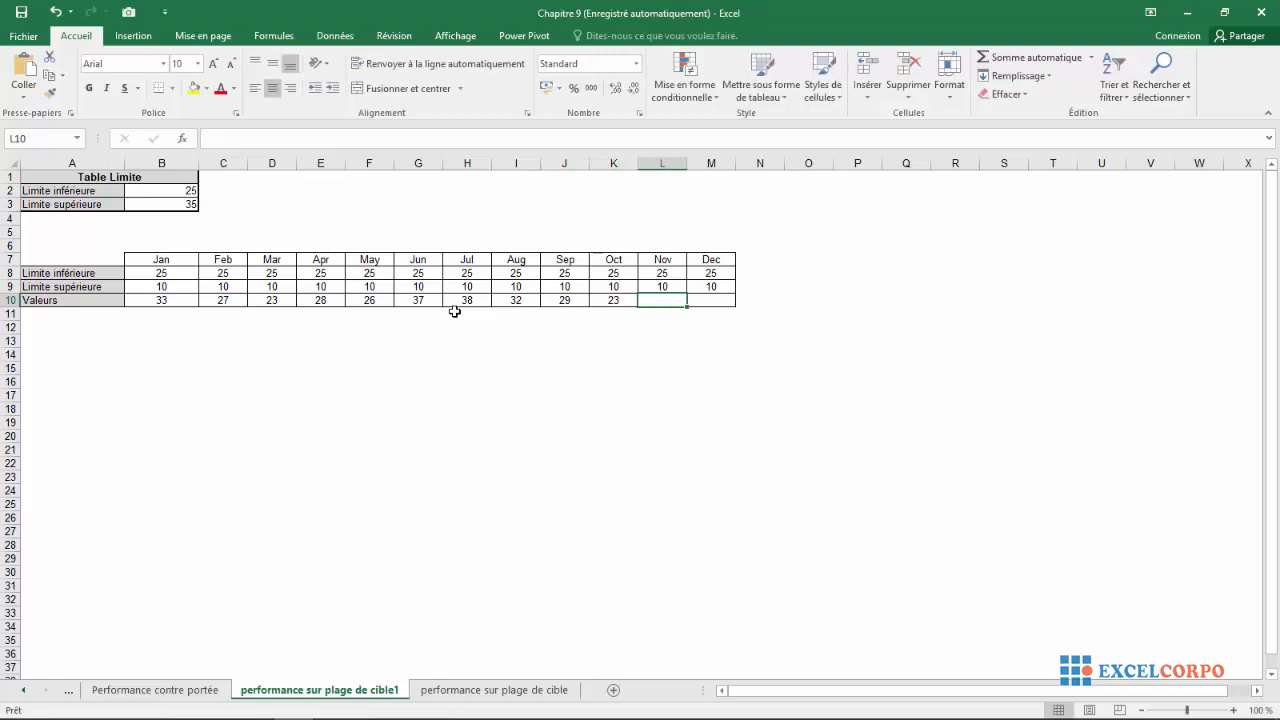
text(26)
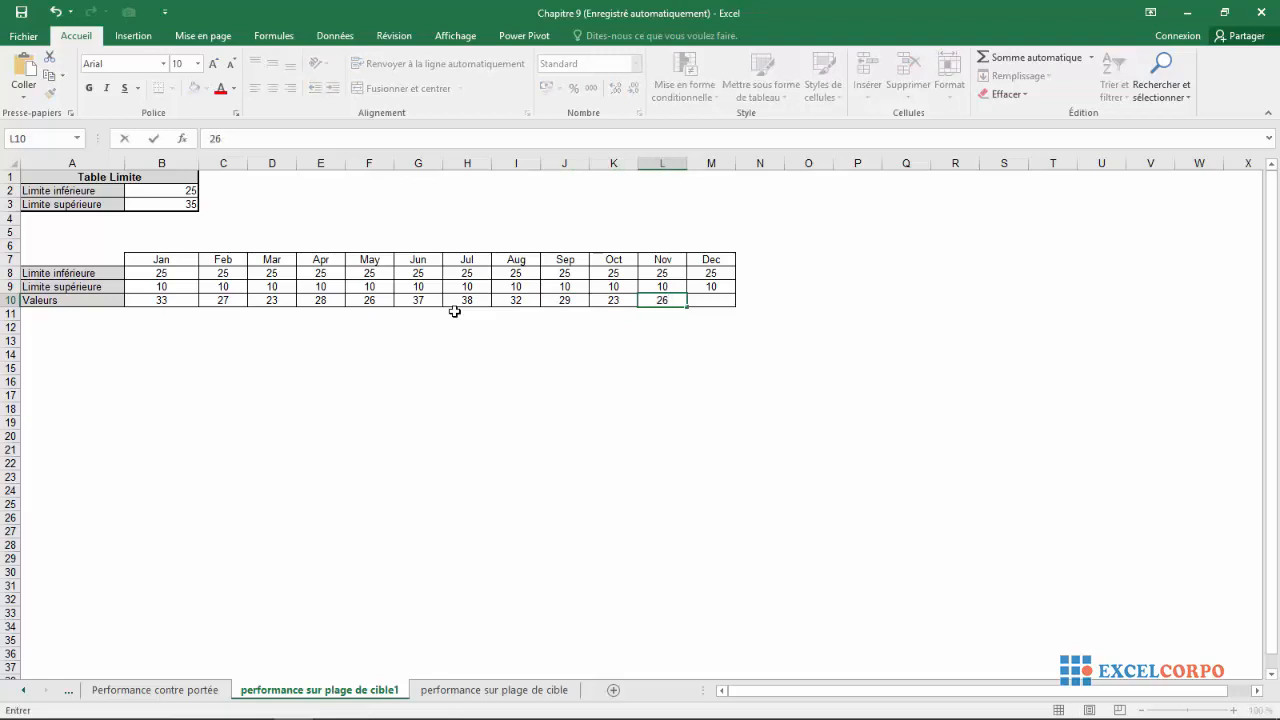
key(Tab)
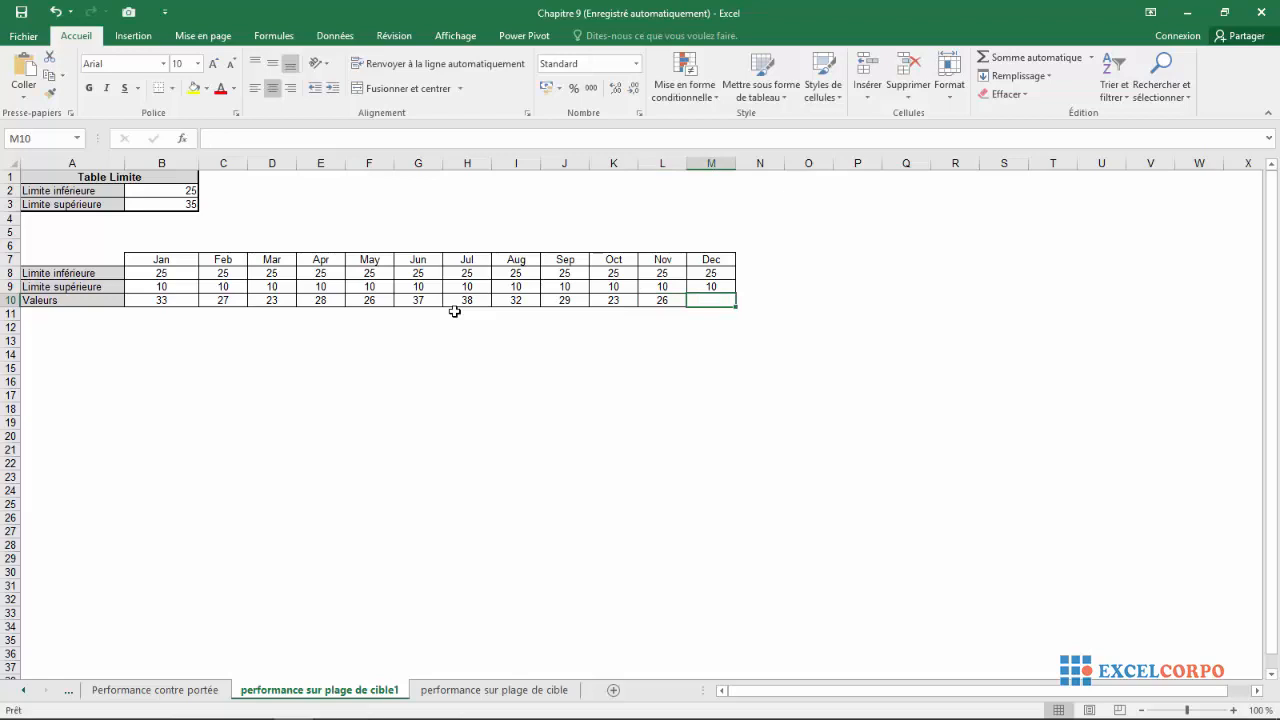
text(28)
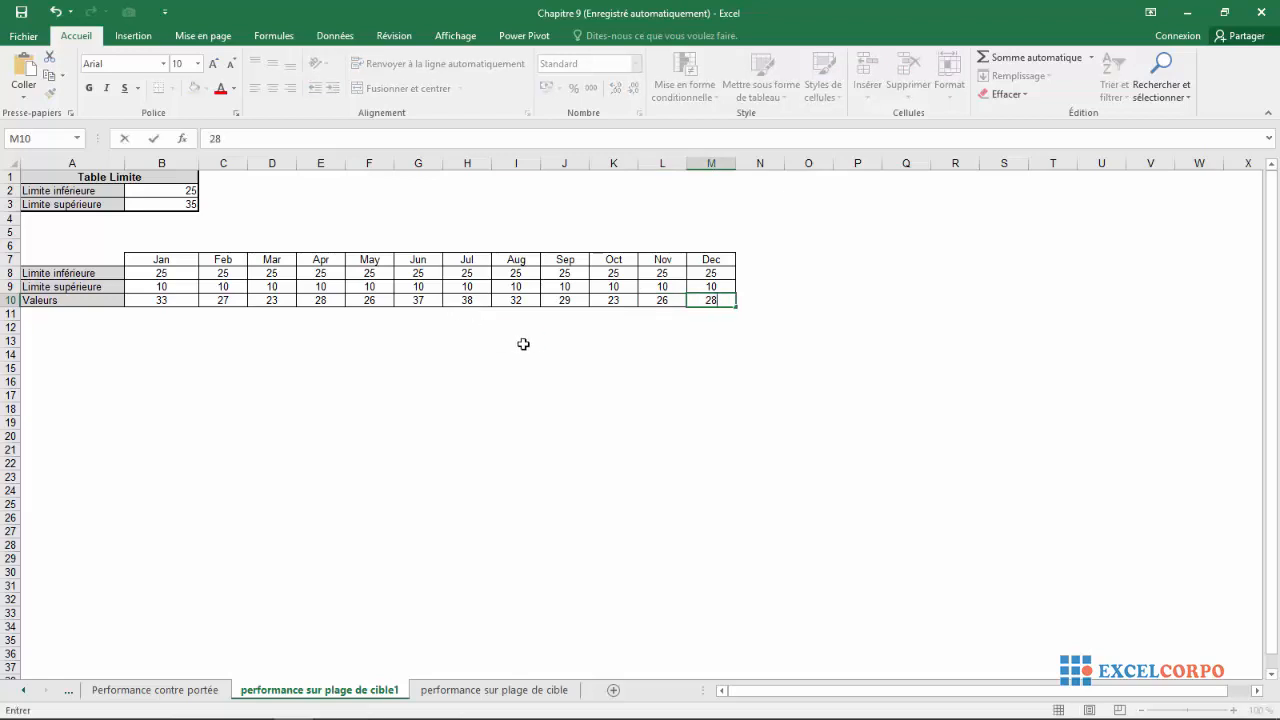
click(523, 344)
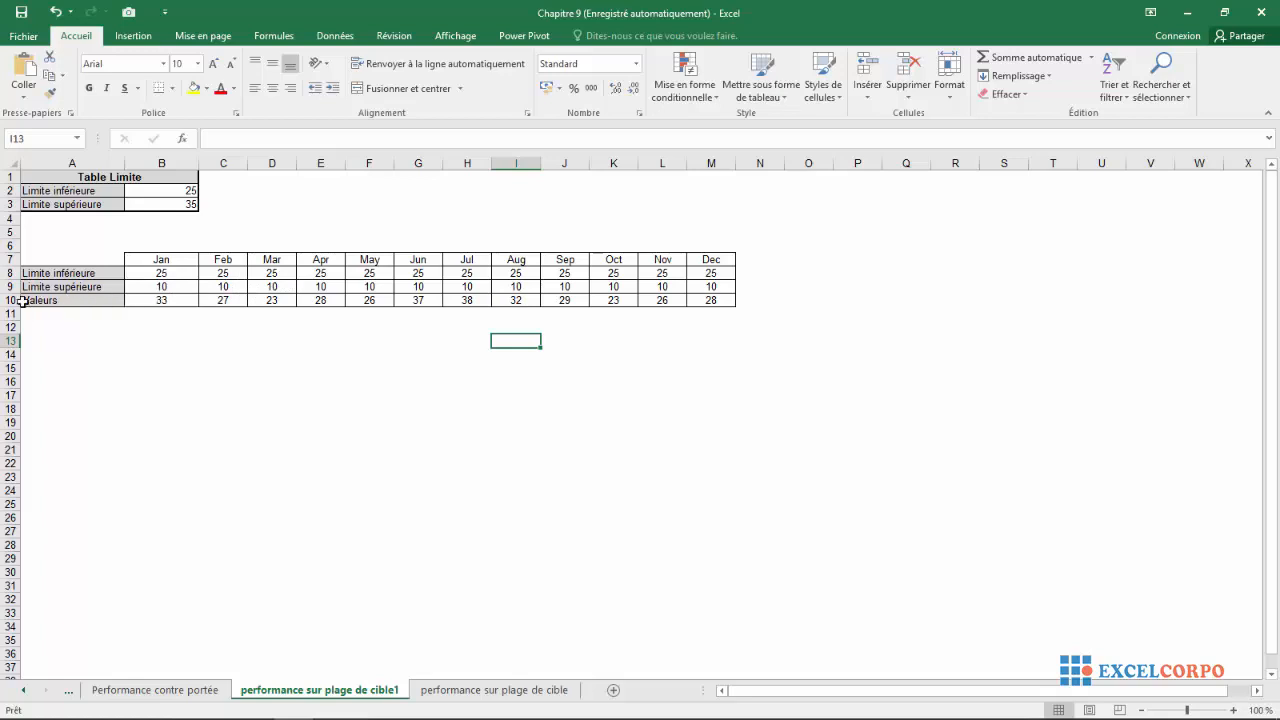
Change the July figure in the Valeurs row, cell H10, to 36
click(7, 306)
click(365, 328)
click(494, 690)
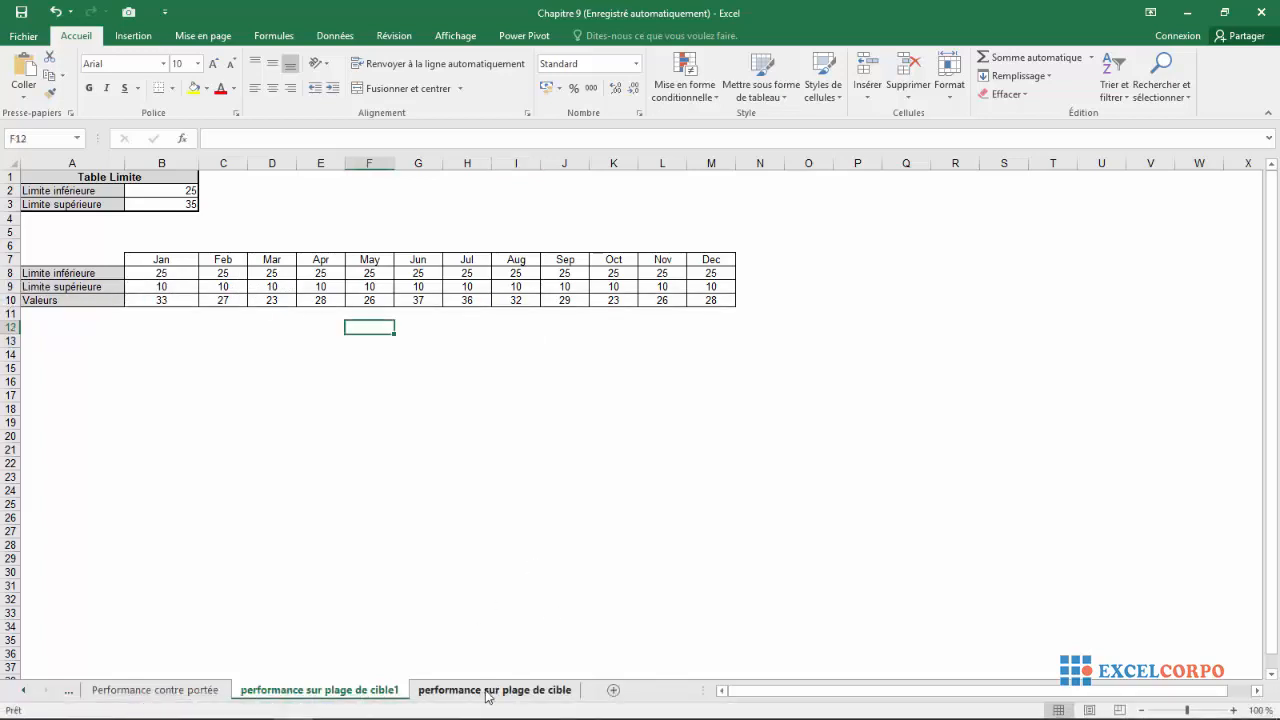
click(381, 694)
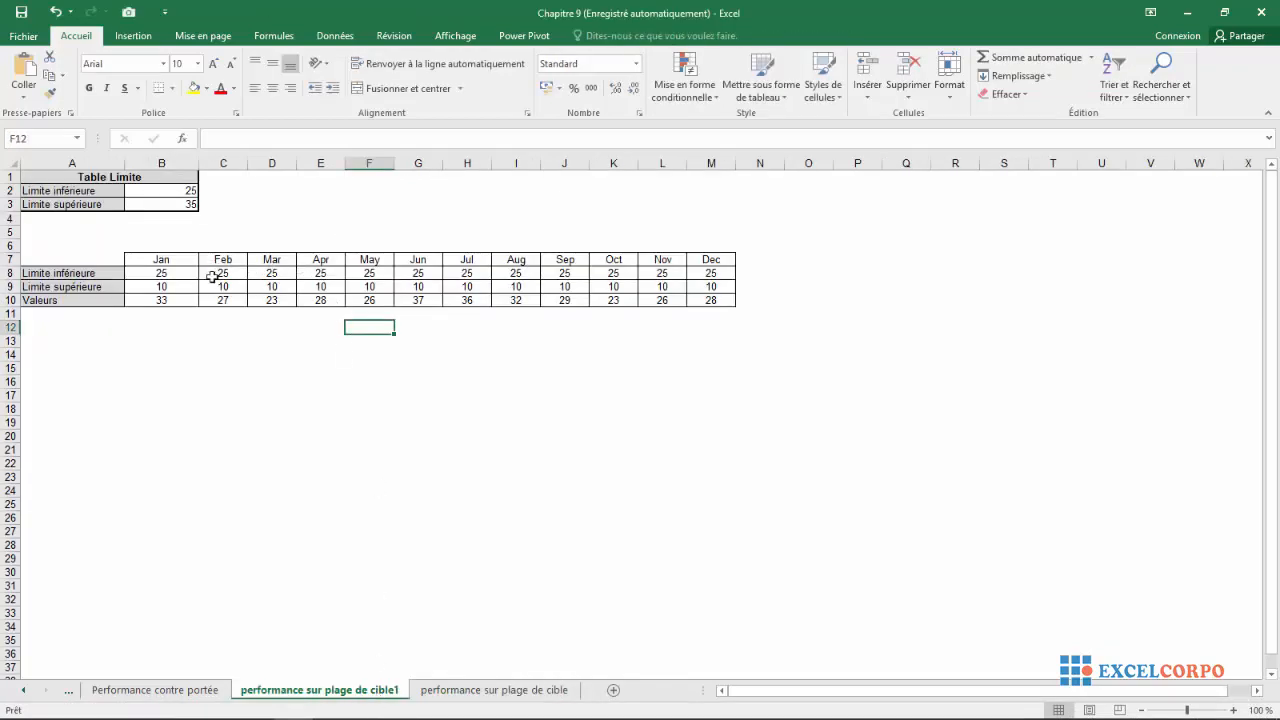
Insert a 2D stacked column chart from the monthly table A7:M10 and place it just below the table
drag(63, 253, 726, 300)
click(134, 38)
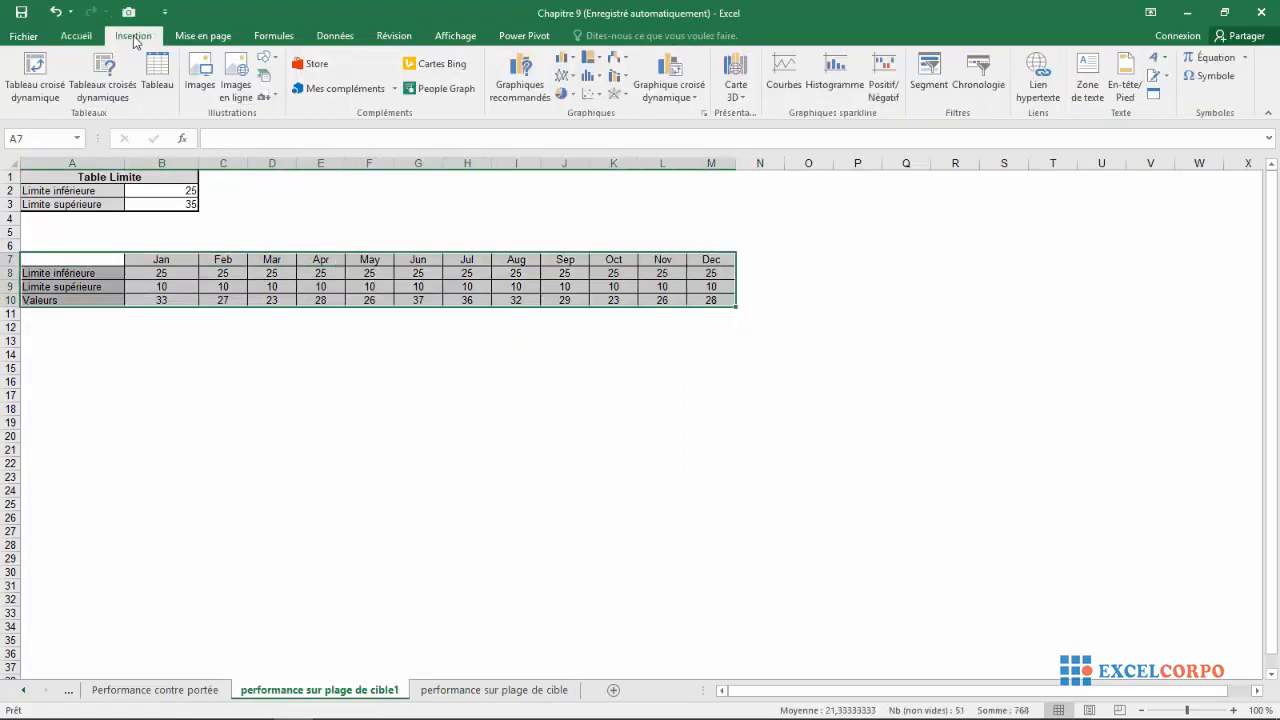
click(571, 60)
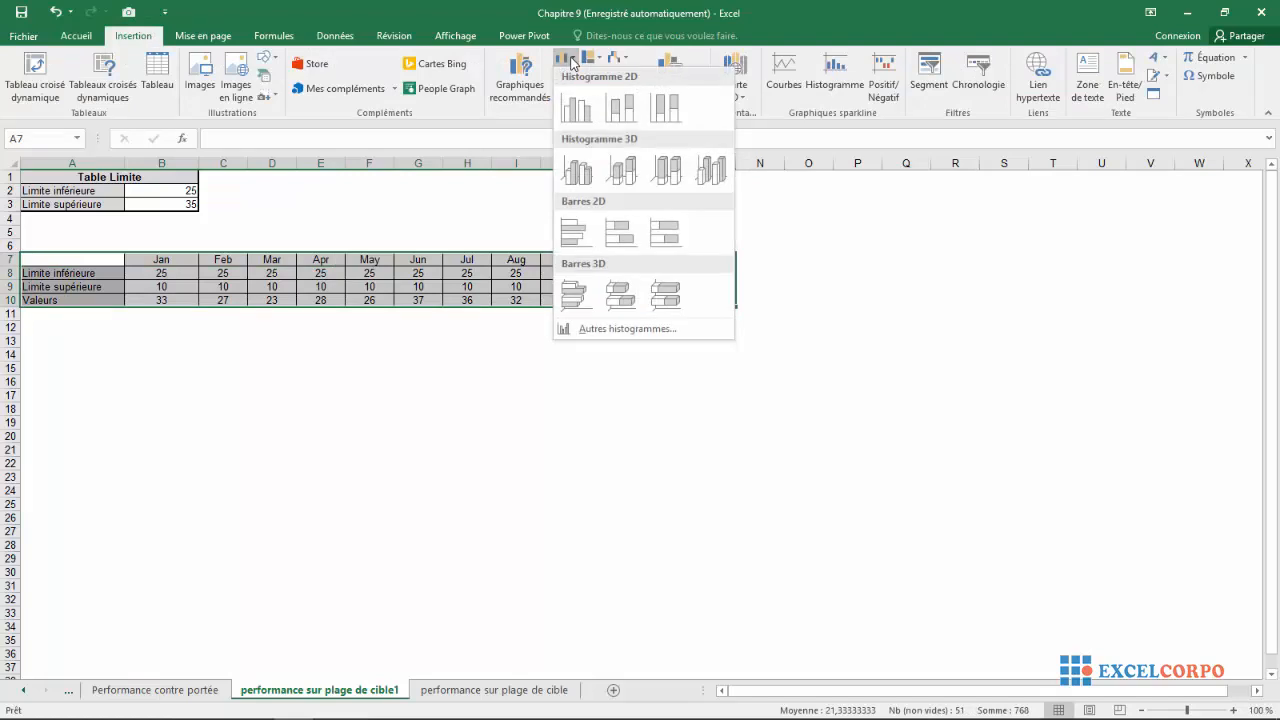
click(625, 121)
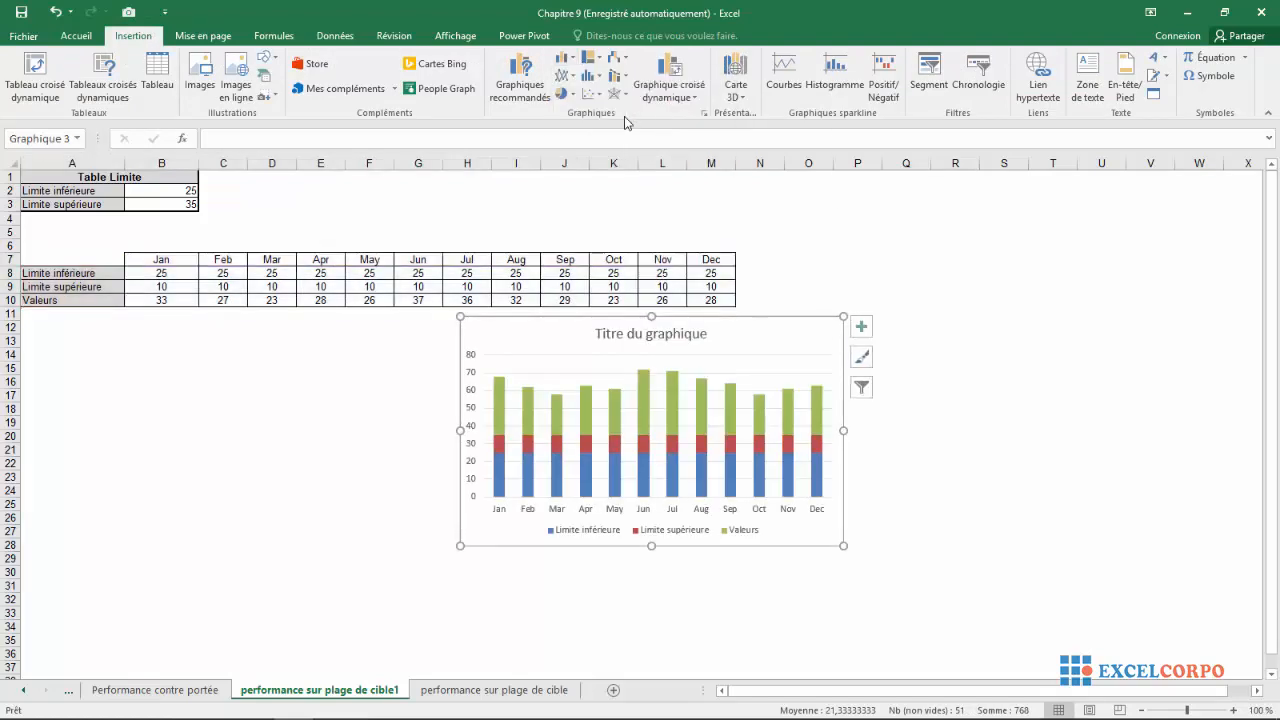
mouse_move(757, 342)
mouse_down()
mouse_move(766, 347)
mouse_move(750, 351)
mouse_up()
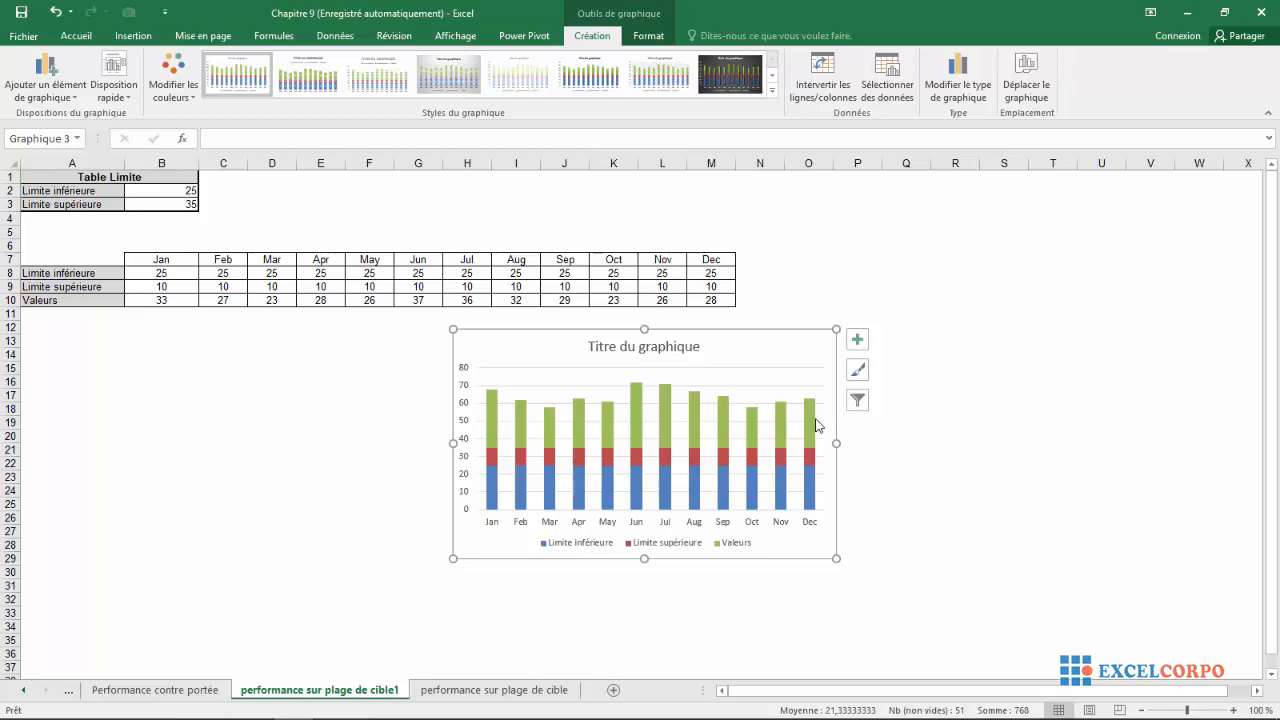
click(812, 425)
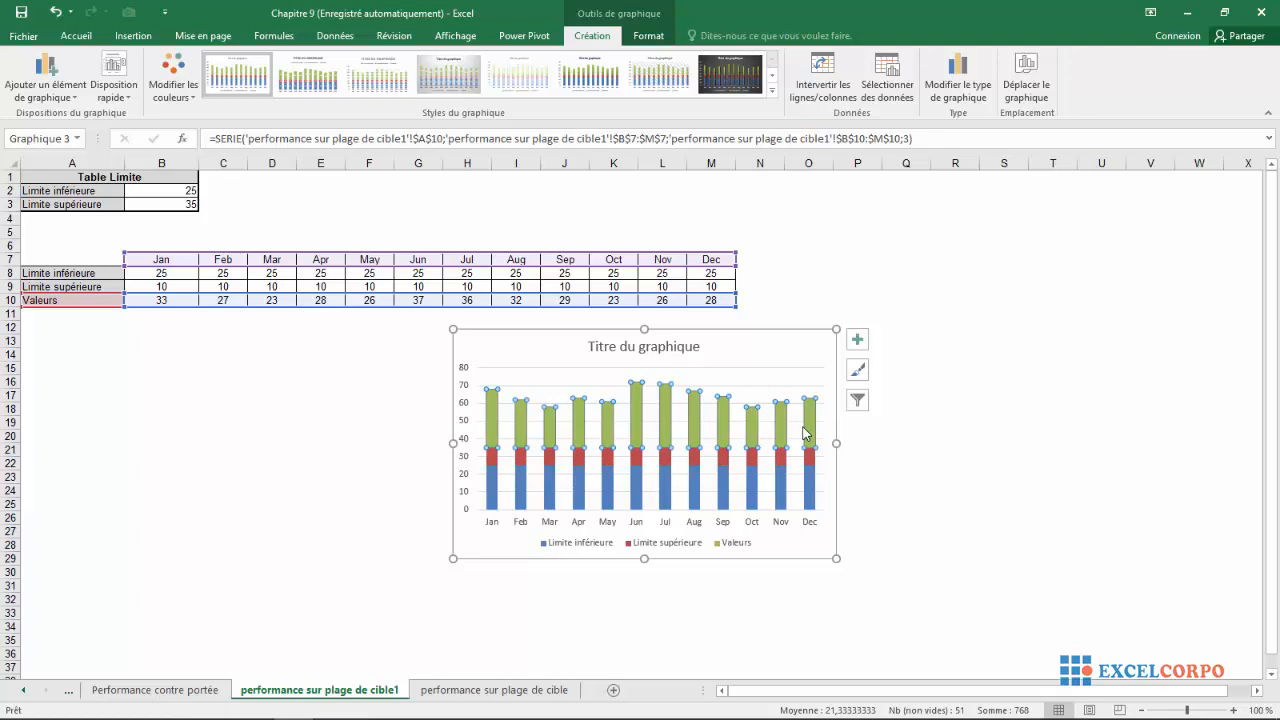
click(807, 433)
right_click(807, 433)
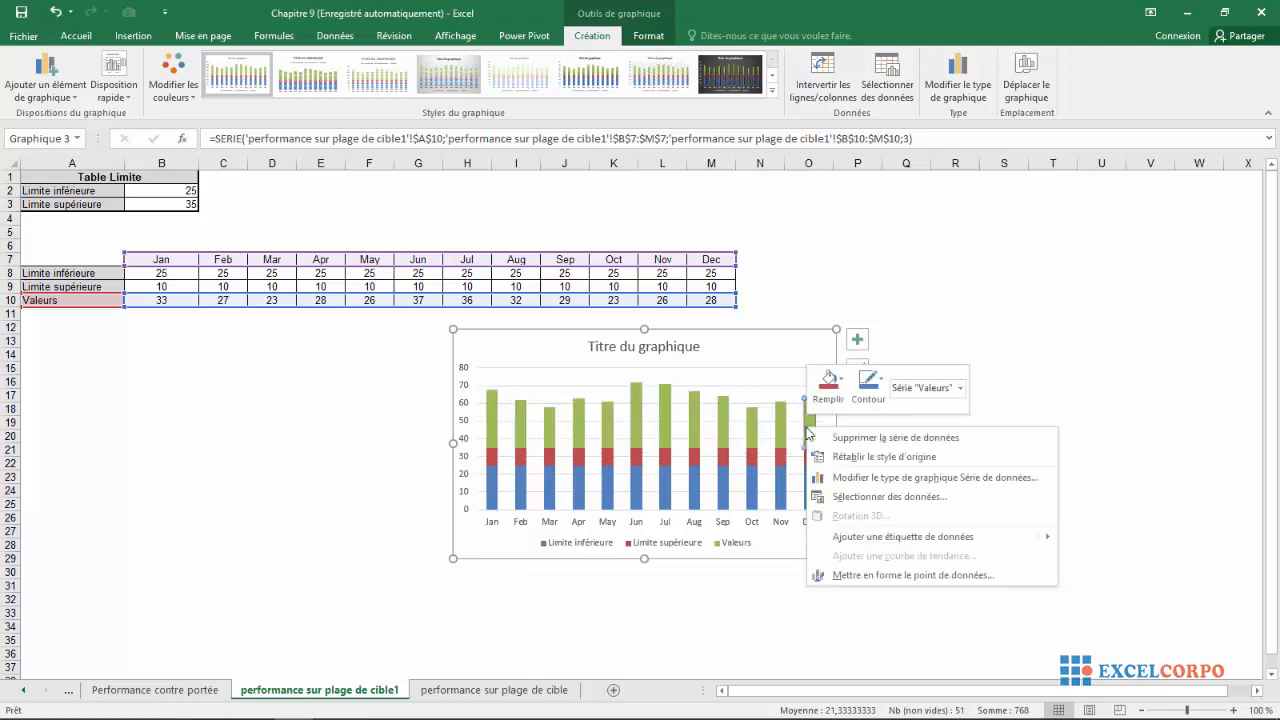
click(703, 417)
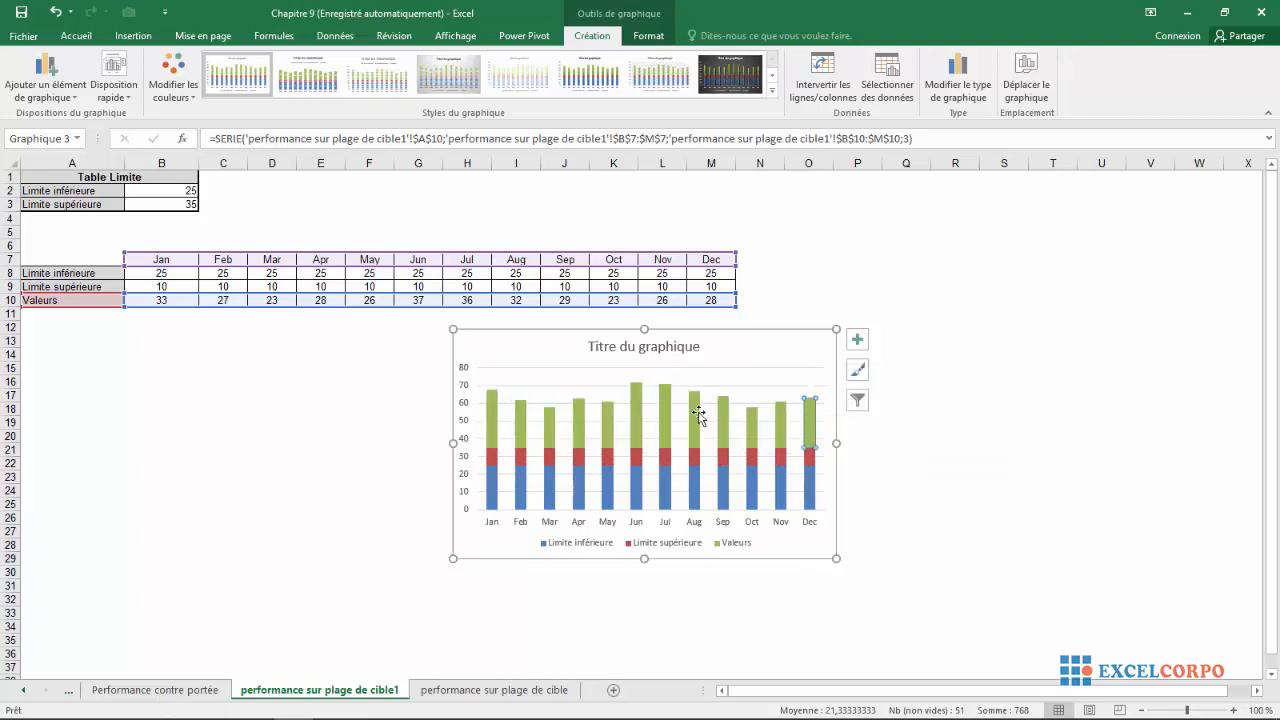
click(698, 415)
click(1008, 412)
Change the chart type of the Valeurs series to a line (Courbes) plotted on the secondary axis
click(697, 425)
right_click(697, 425)
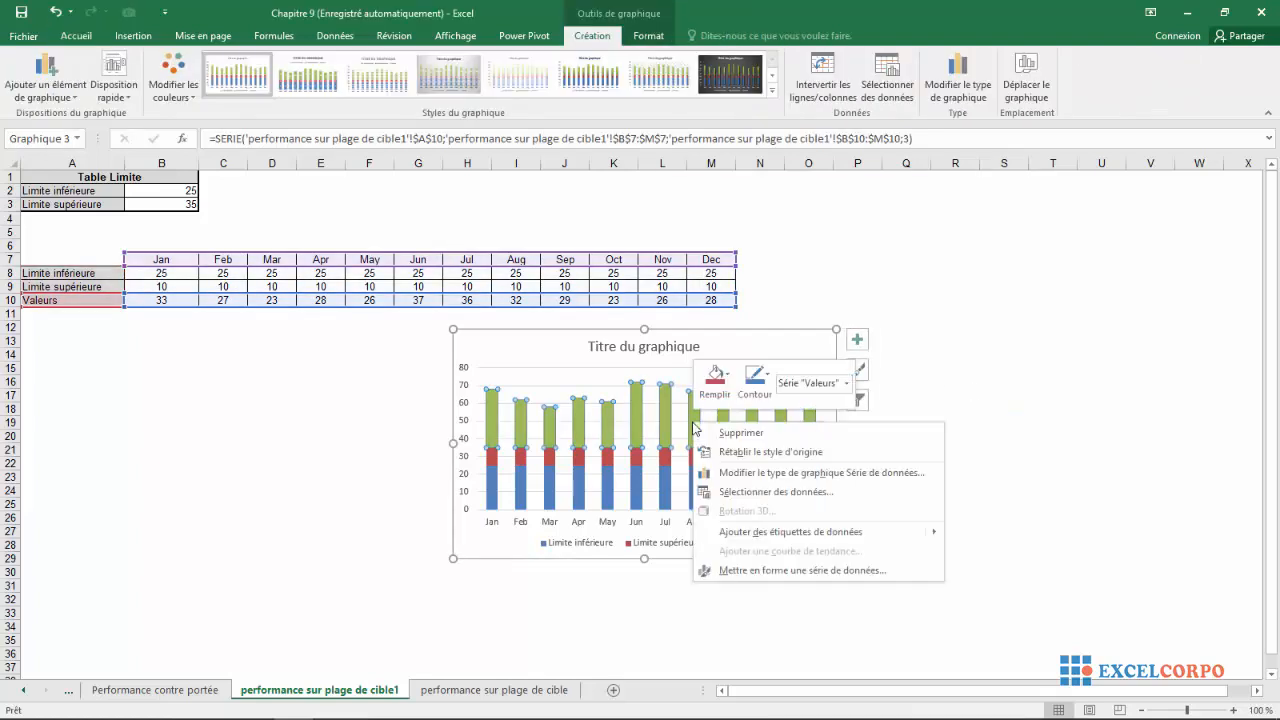
click(742, 473)
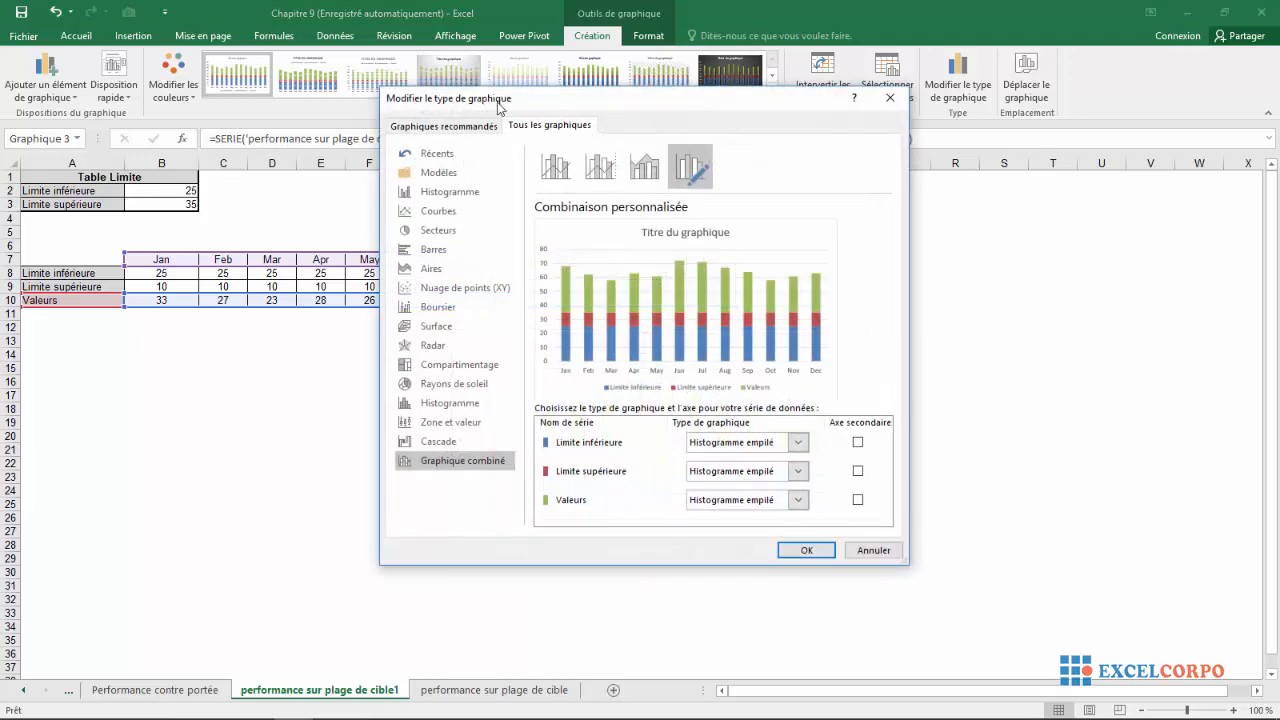
click(800, 500)
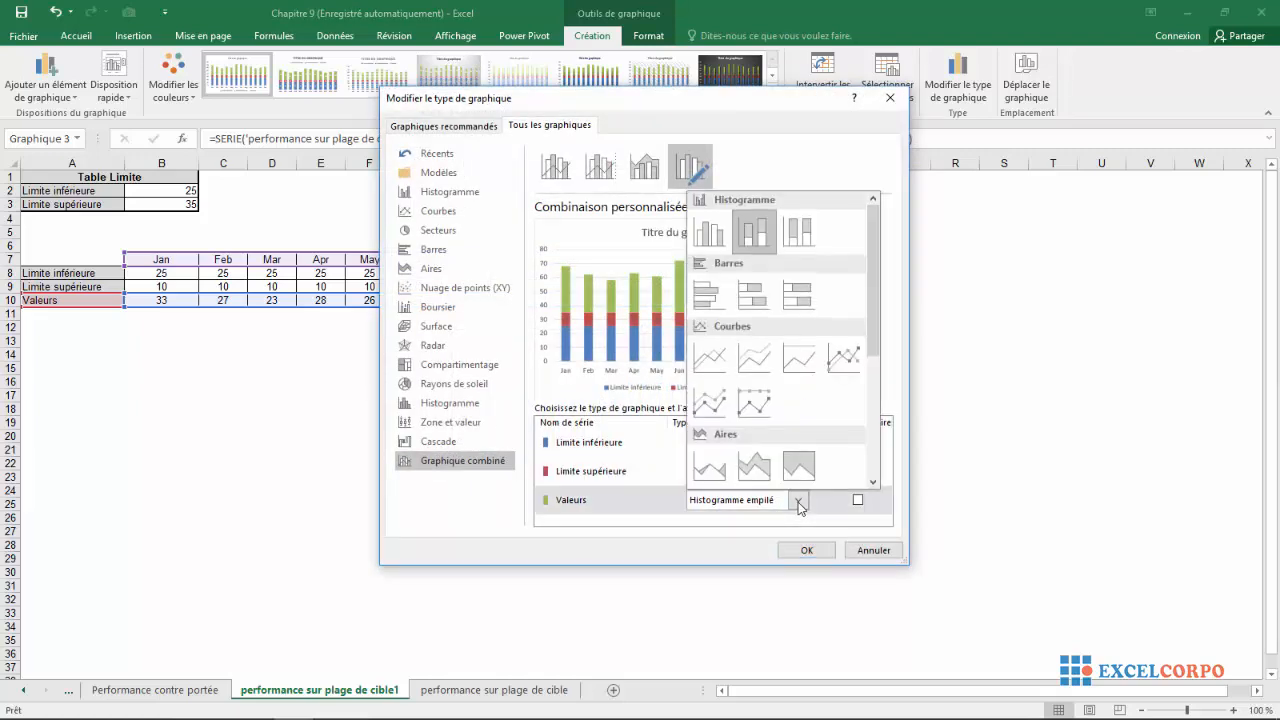
click(708, 355)
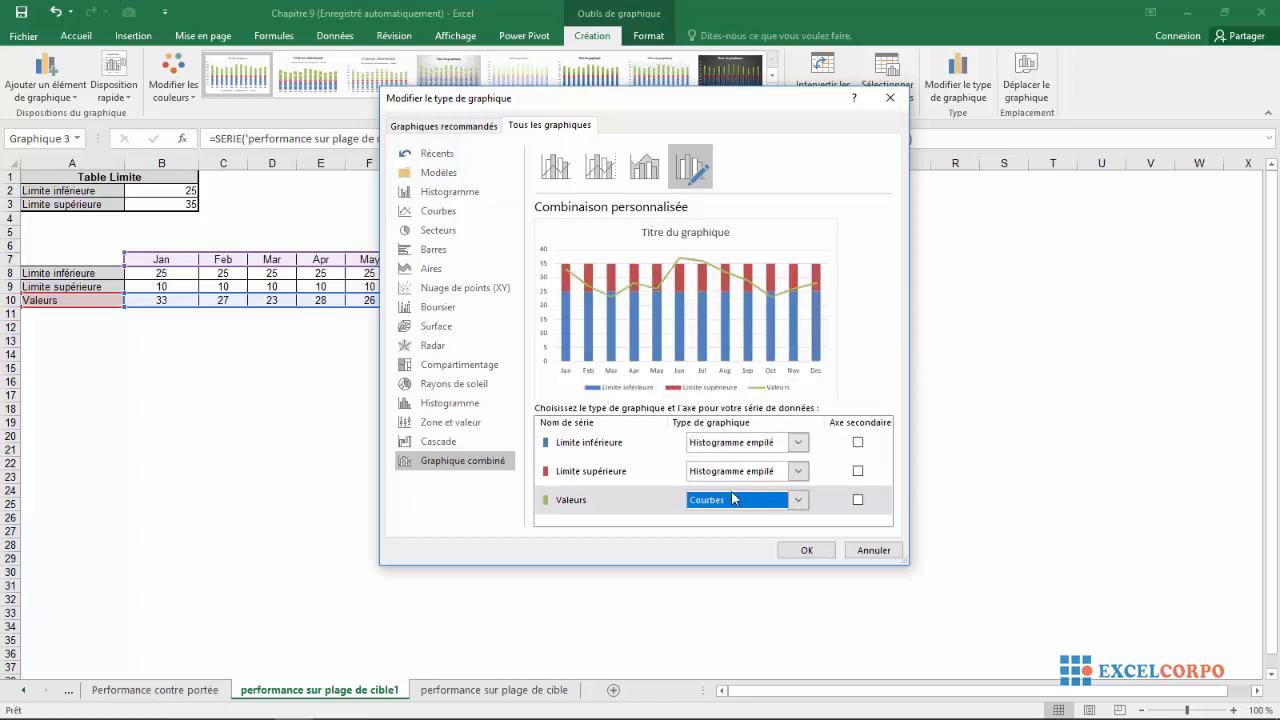
click(857, 500)
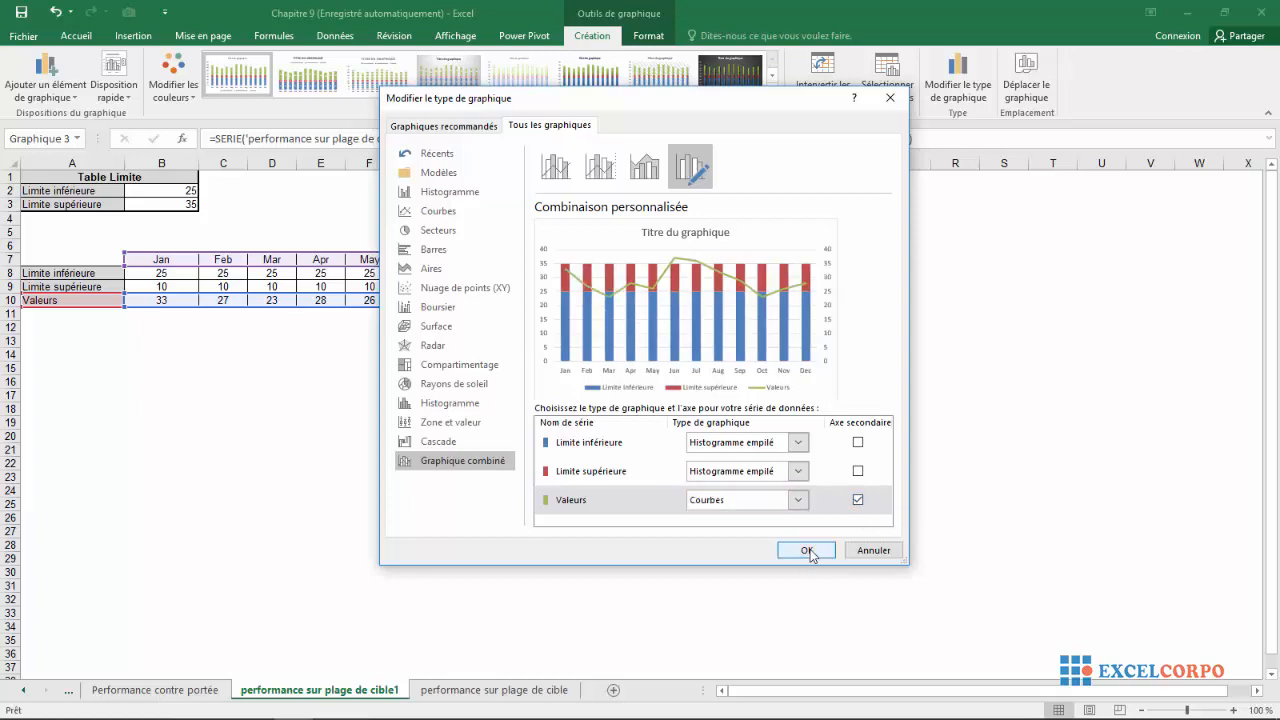
click(807, 550)
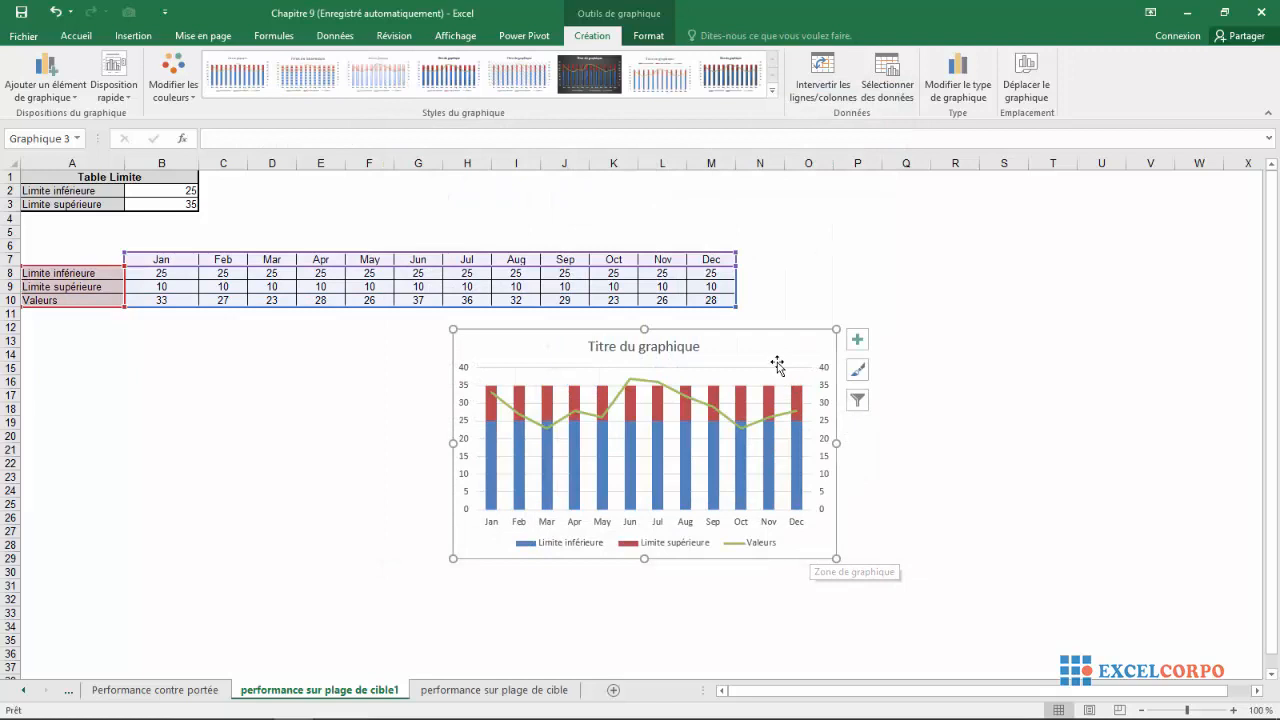
Shift the chart slightly closer to the table and delete its secondary vertical axis
drag(779, 365, 786, 355)
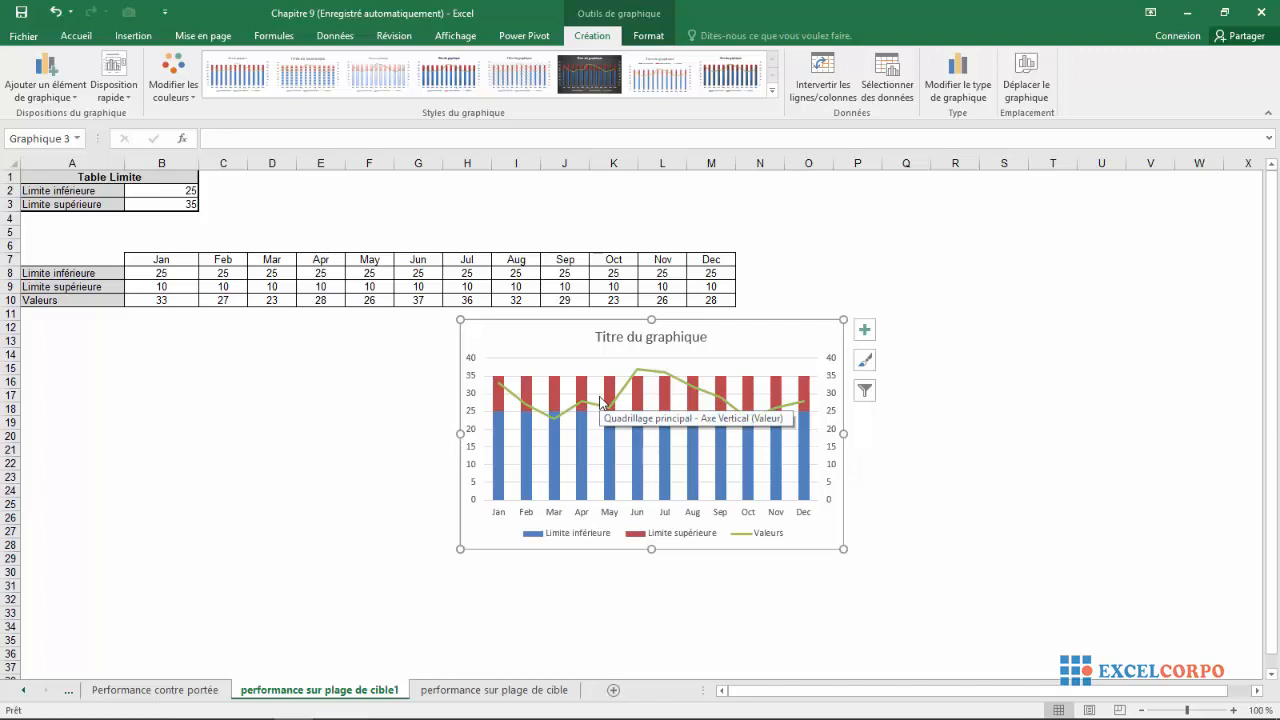
click(825, 398)
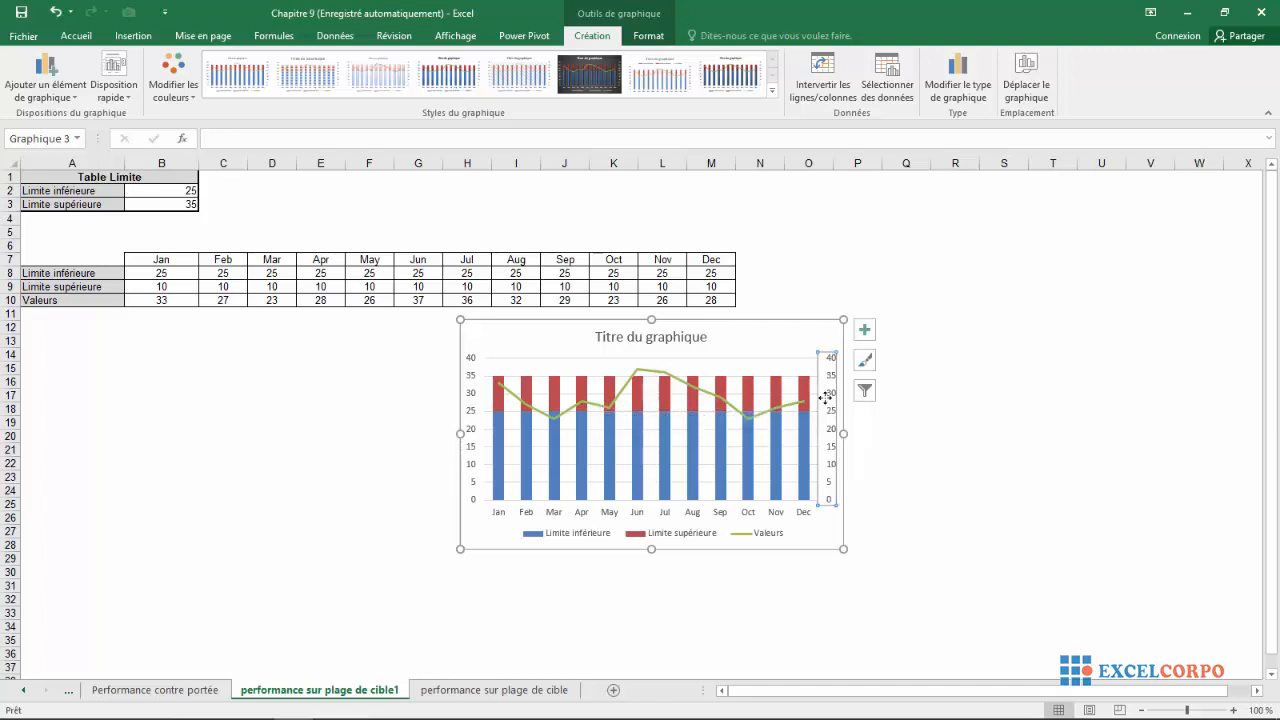
key(Delete)
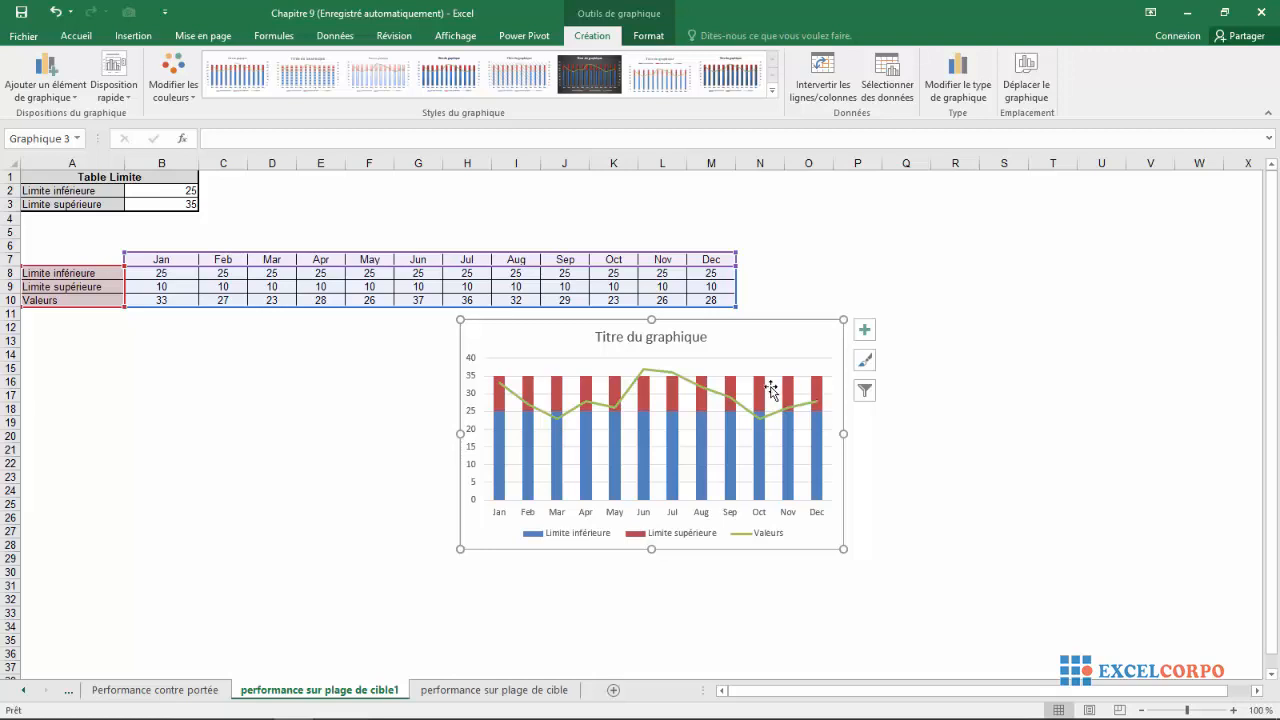
Remove the fill and the border from the Limite inférieure series, setting Aucun remplissage and Aucun trait
click(762, 479)
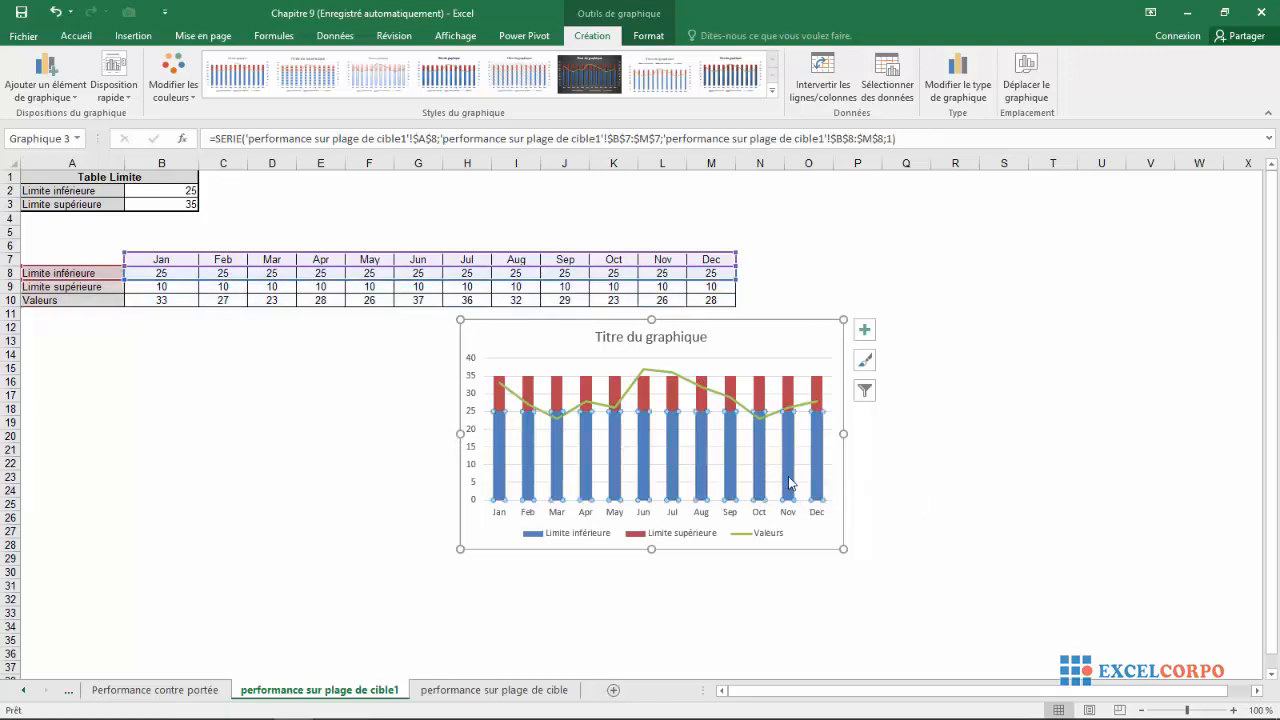
mouse_move(789, 482)
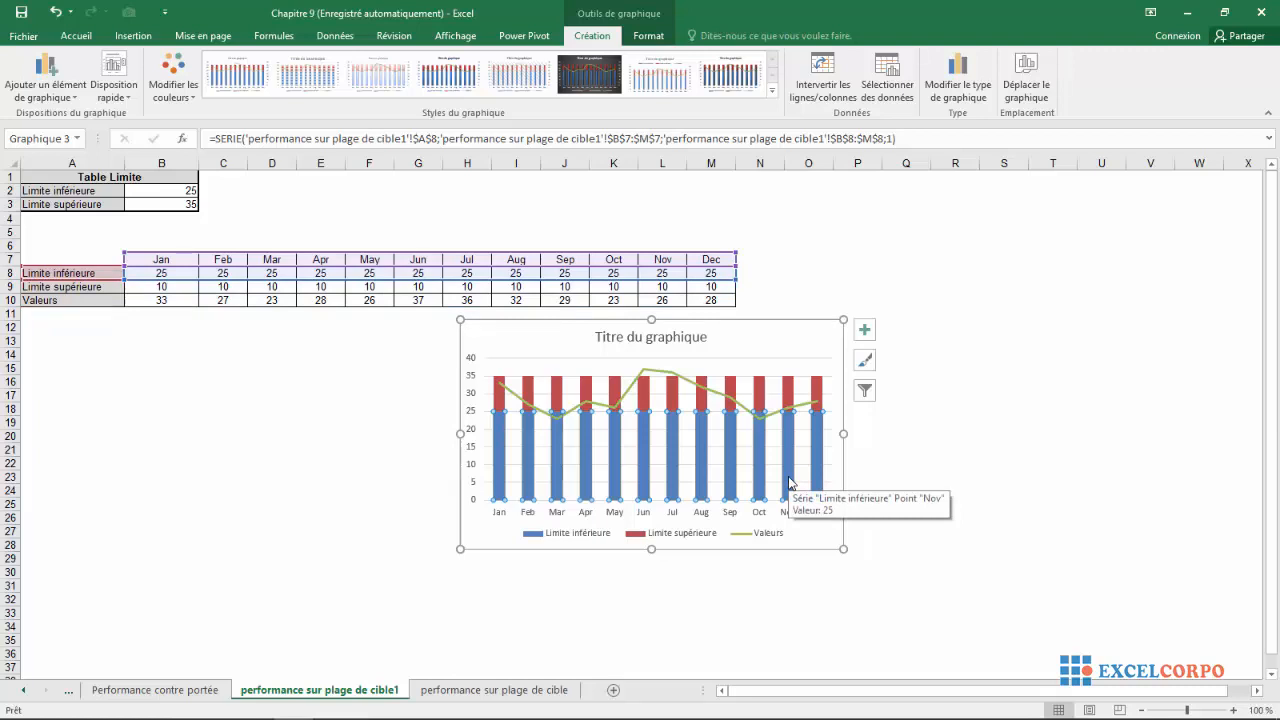
right_click(789, 482)
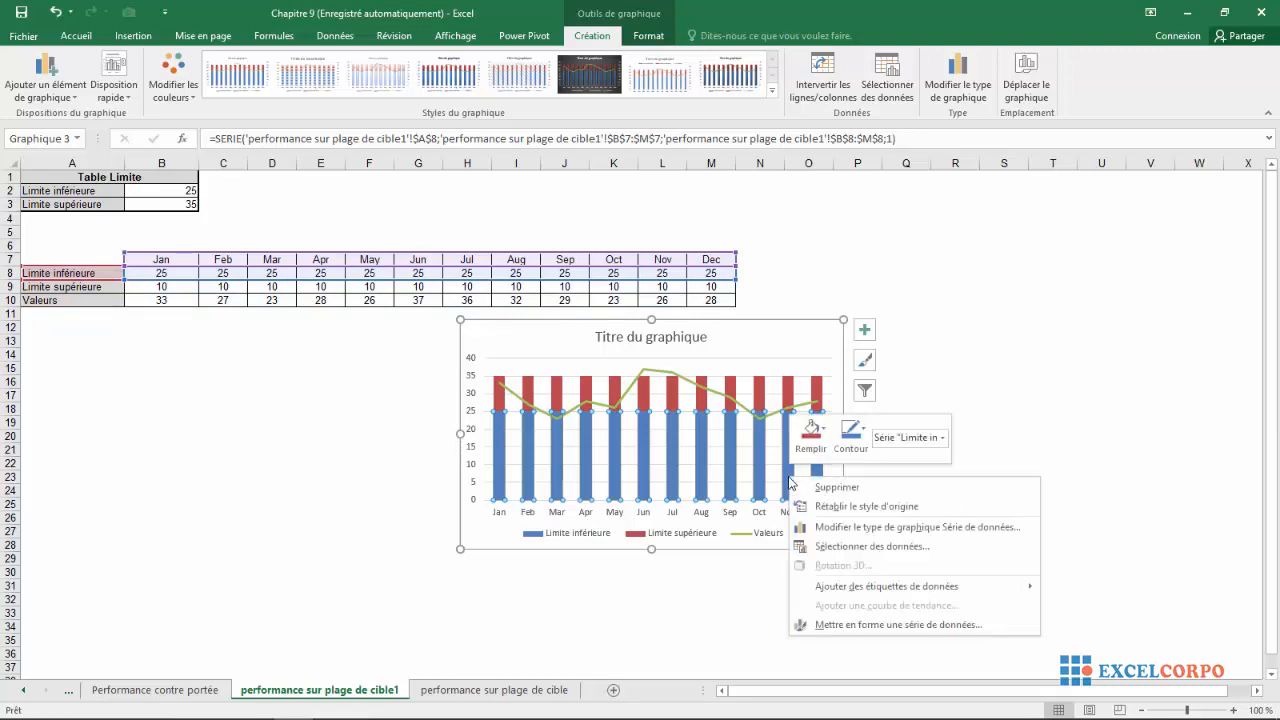
click(856, 625)
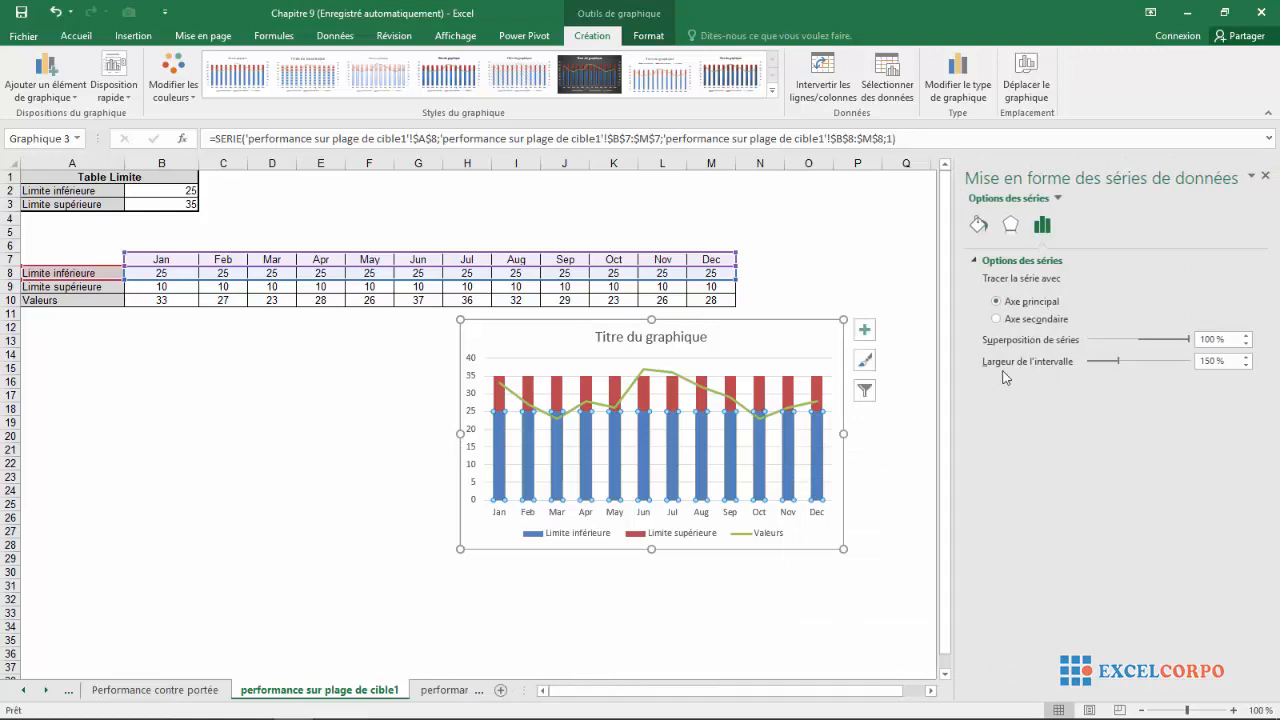
click(813, 487)
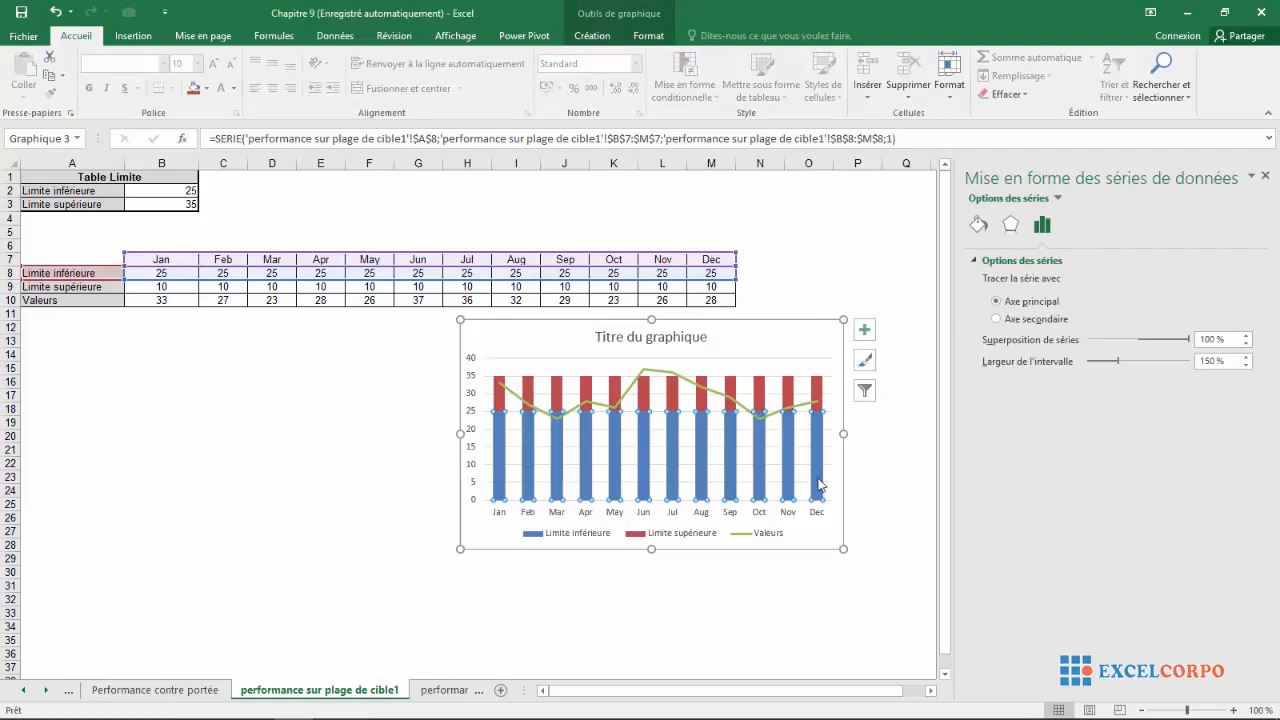
right_click(818, 482)
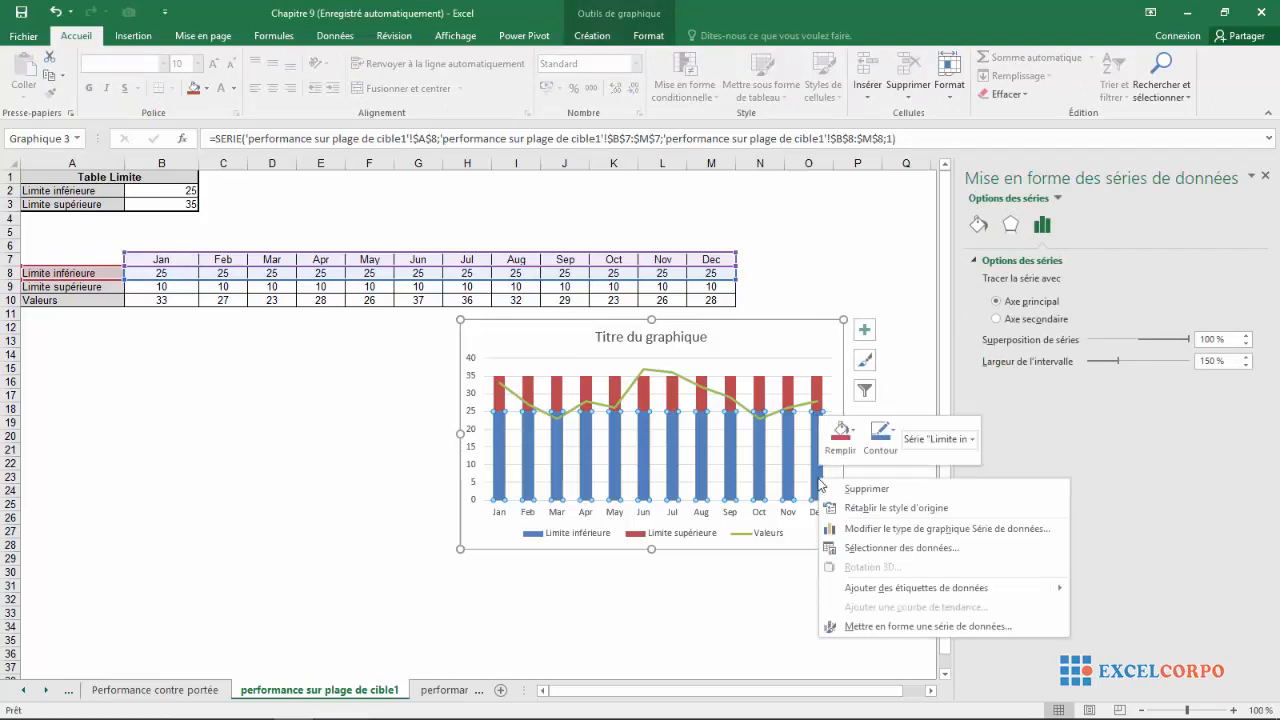
click(873, 627)
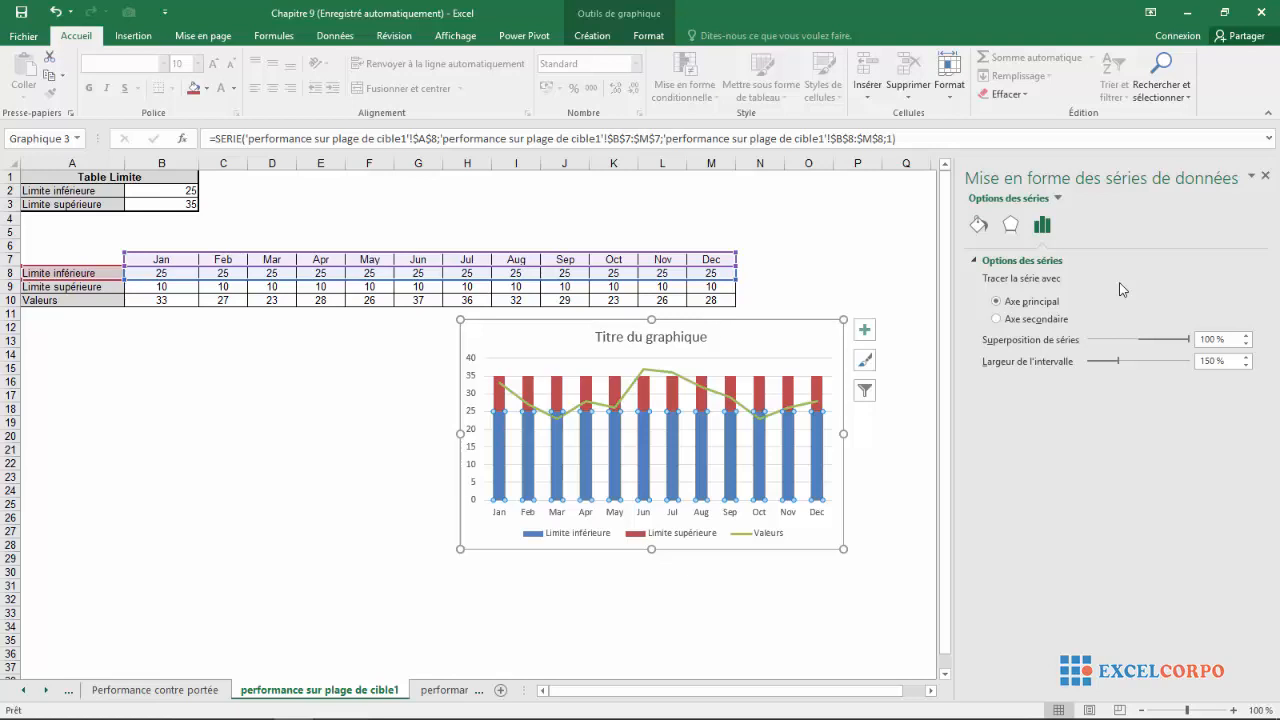
click(979, 226)
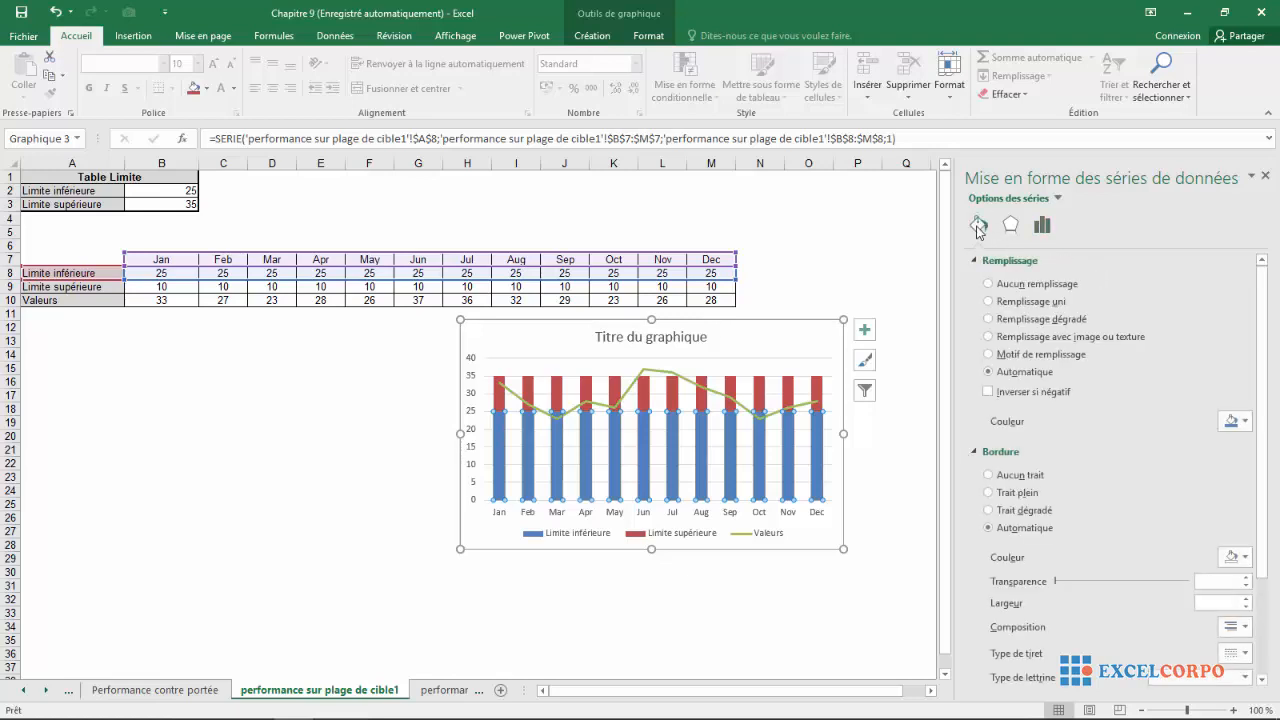
click(994, 286)
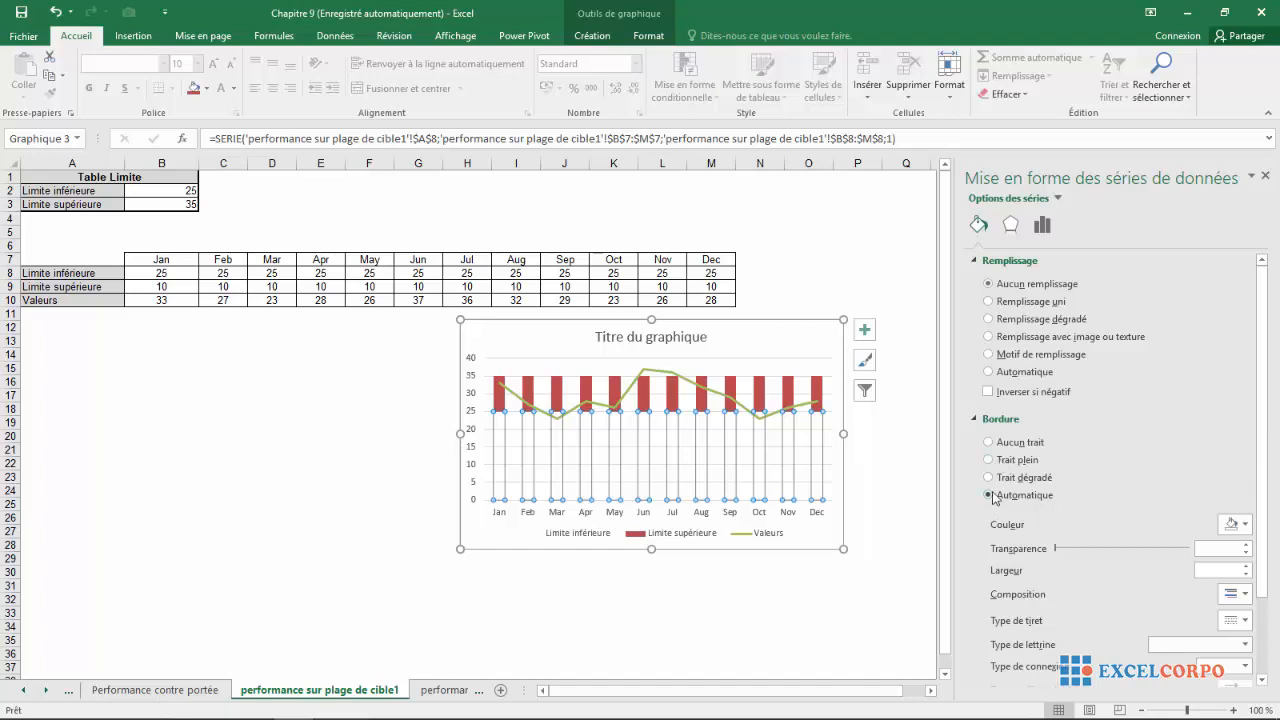
click(988, 443)
click(989, 442)
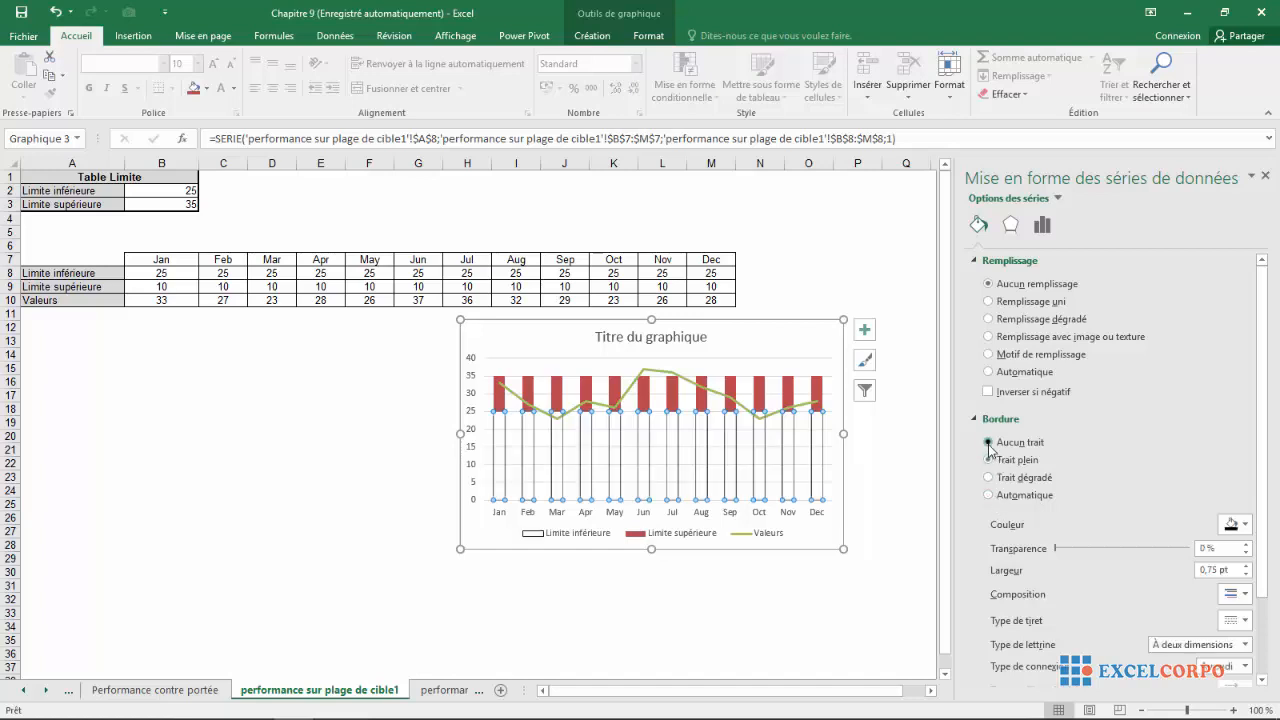
click(879, 482)
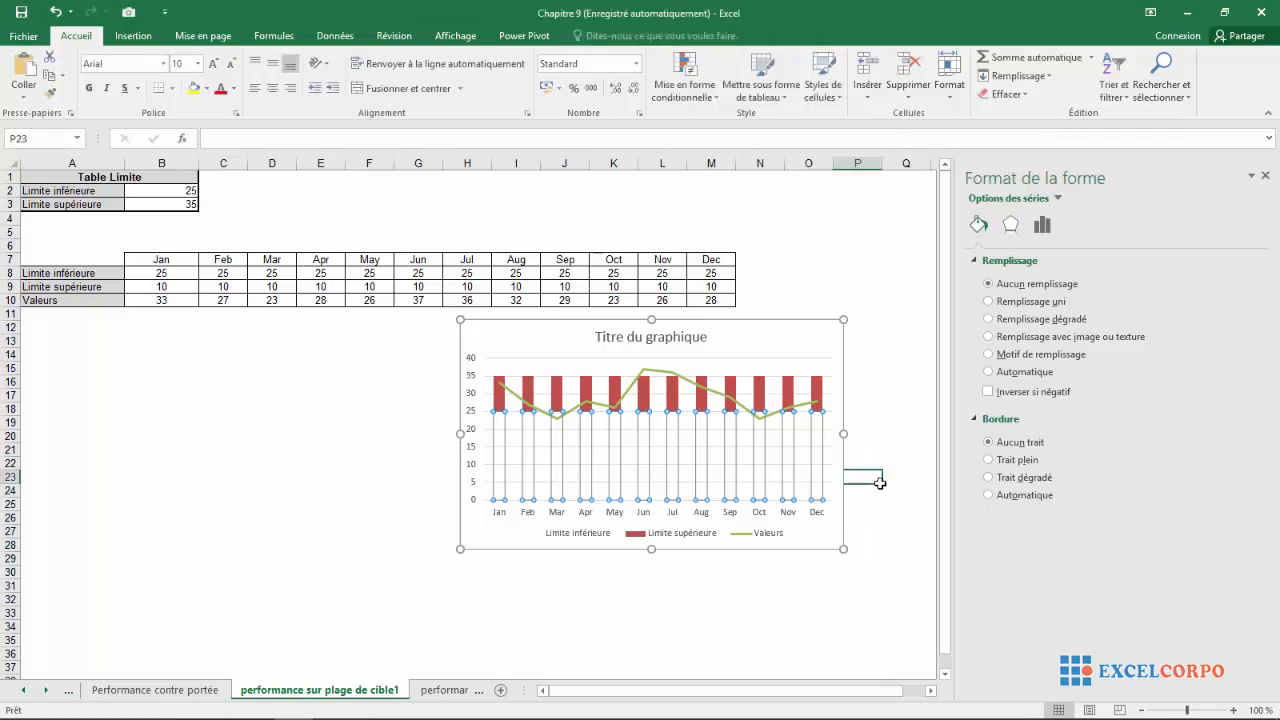
Set the gap width (Largeur de l'intervalle) of the Limite supérieure series to 0 % and close its formatting options
click(705, 397)
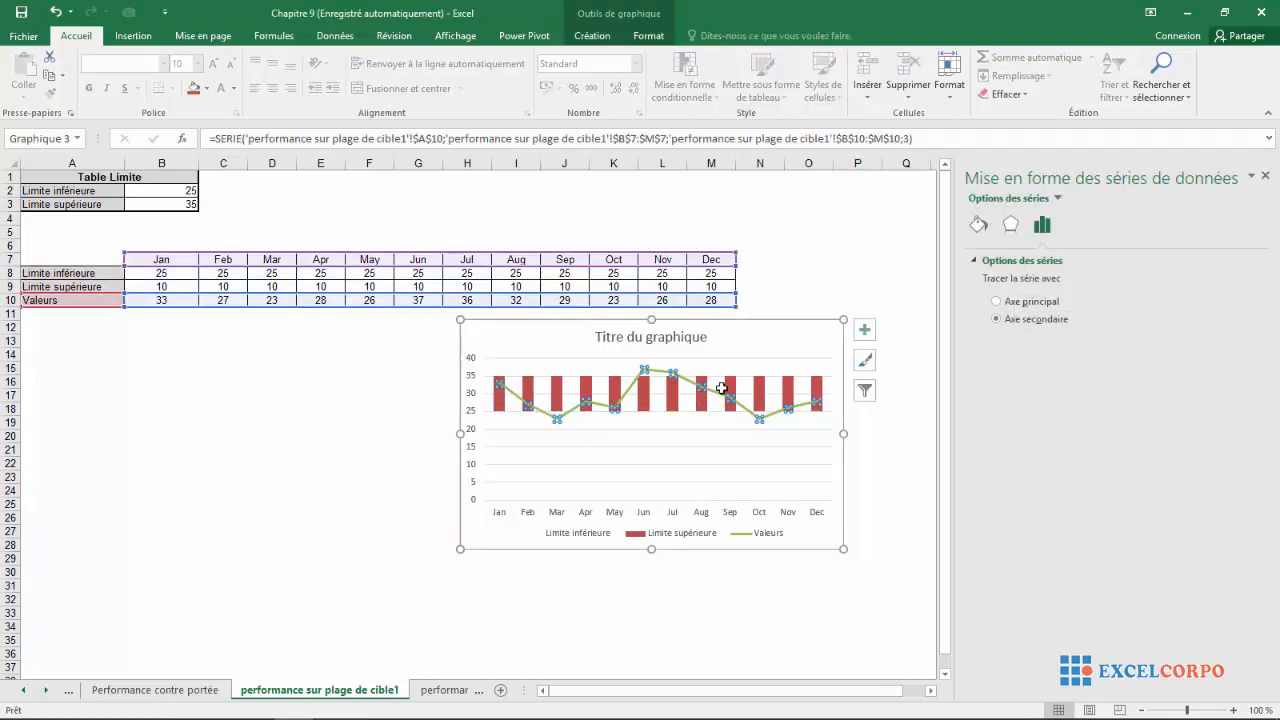
click(770, 390)
click(763, 396)
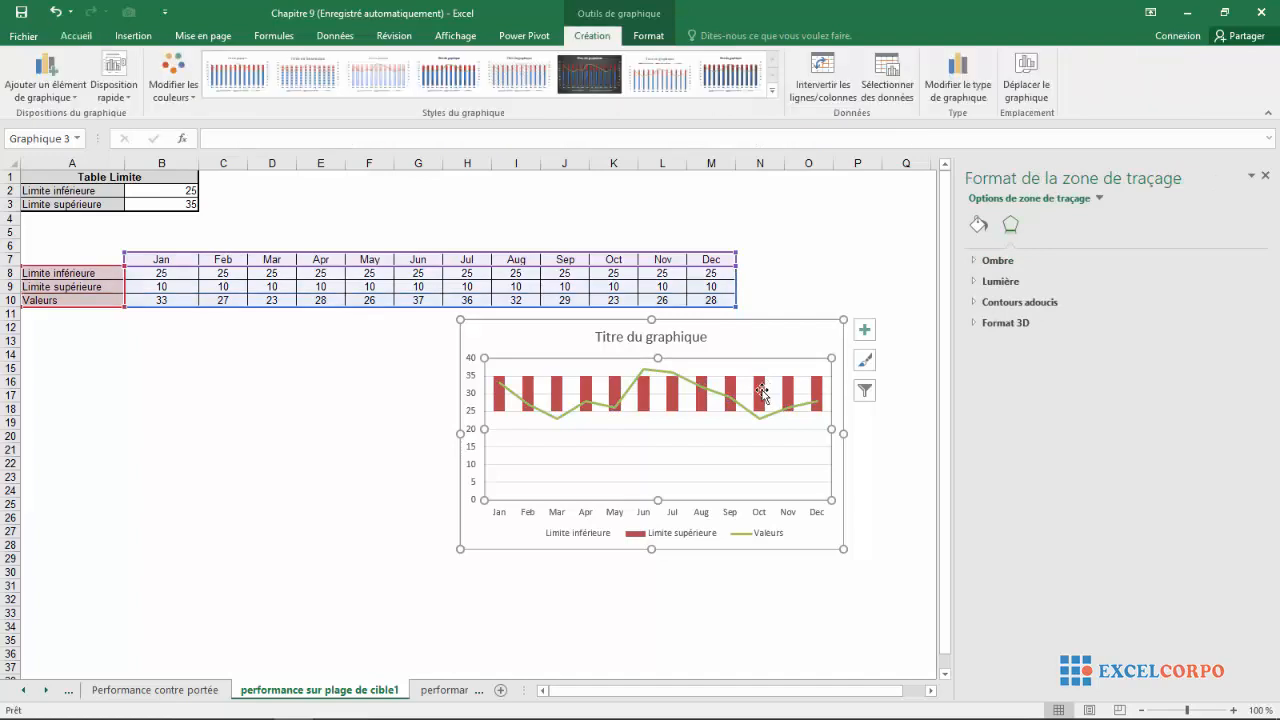
right_click(763, 394)
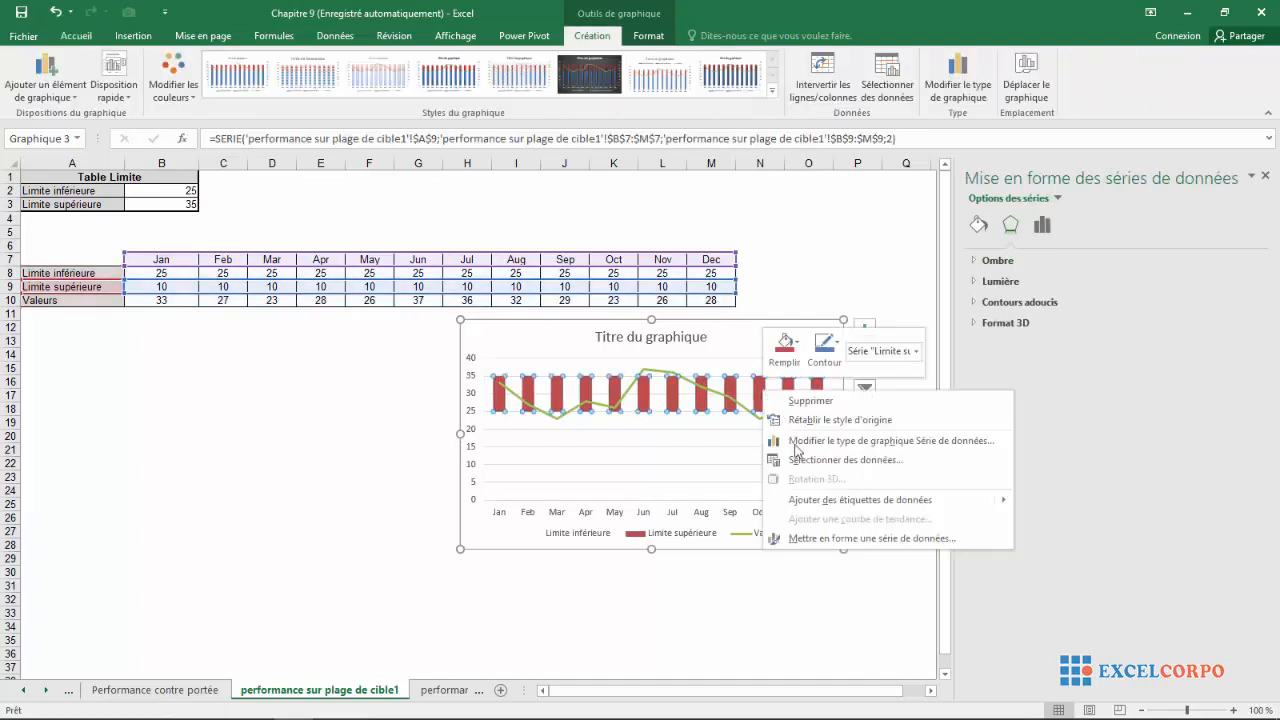
click(813, 539)
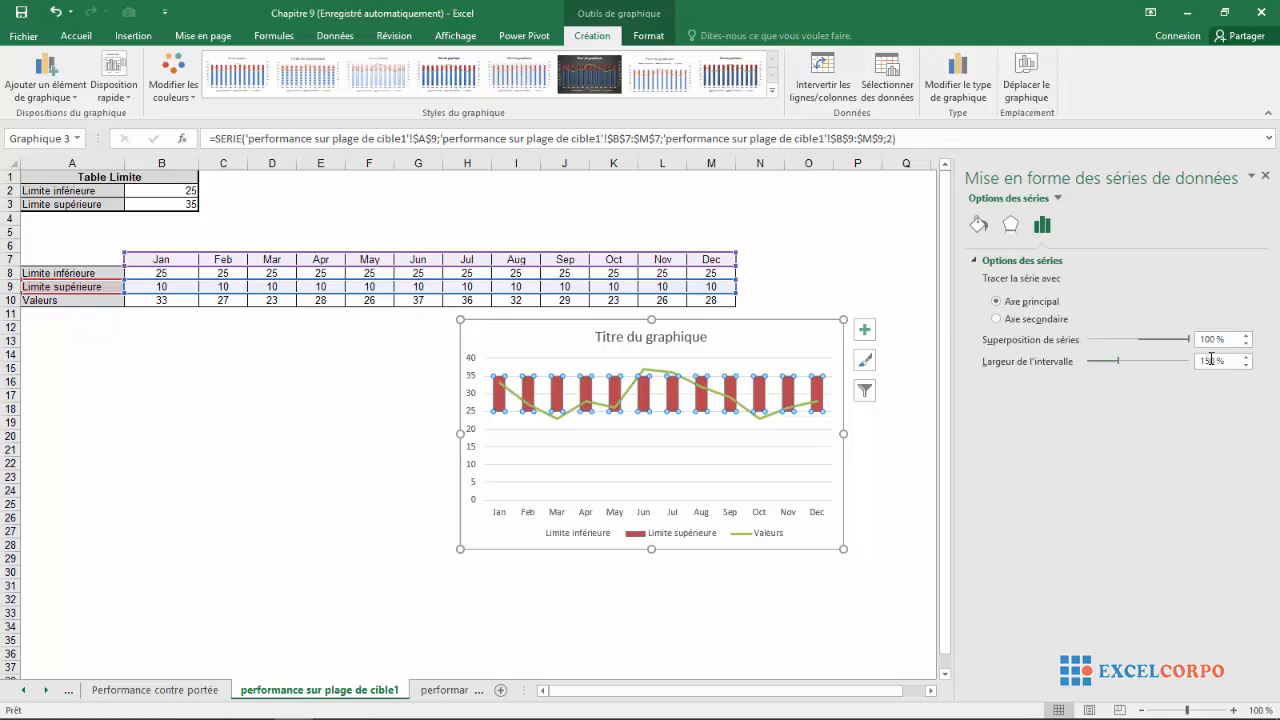
drag(1215, 361, 1202, 366)
text(0)
click(1266, 177)
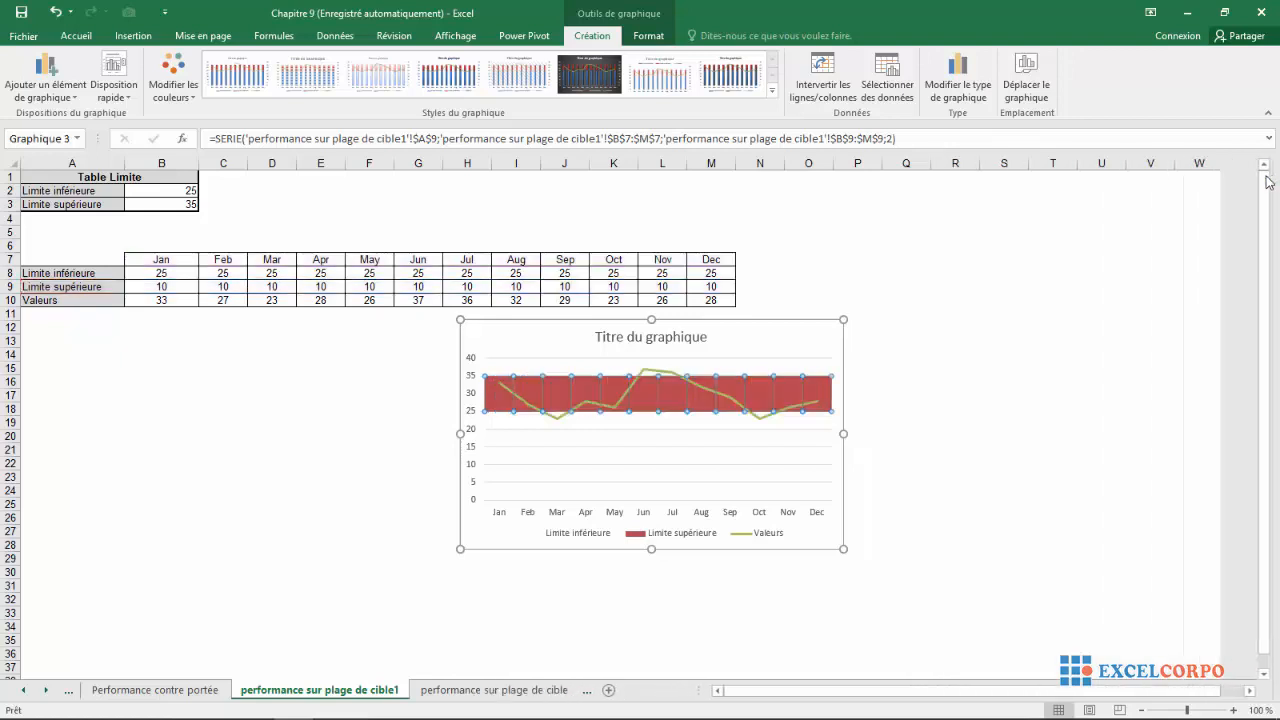
Fill only the October point of the Limite supérieure series with the tan theme colour Brun tanné, Arrière-plan 2
mouse_move(706, 396)
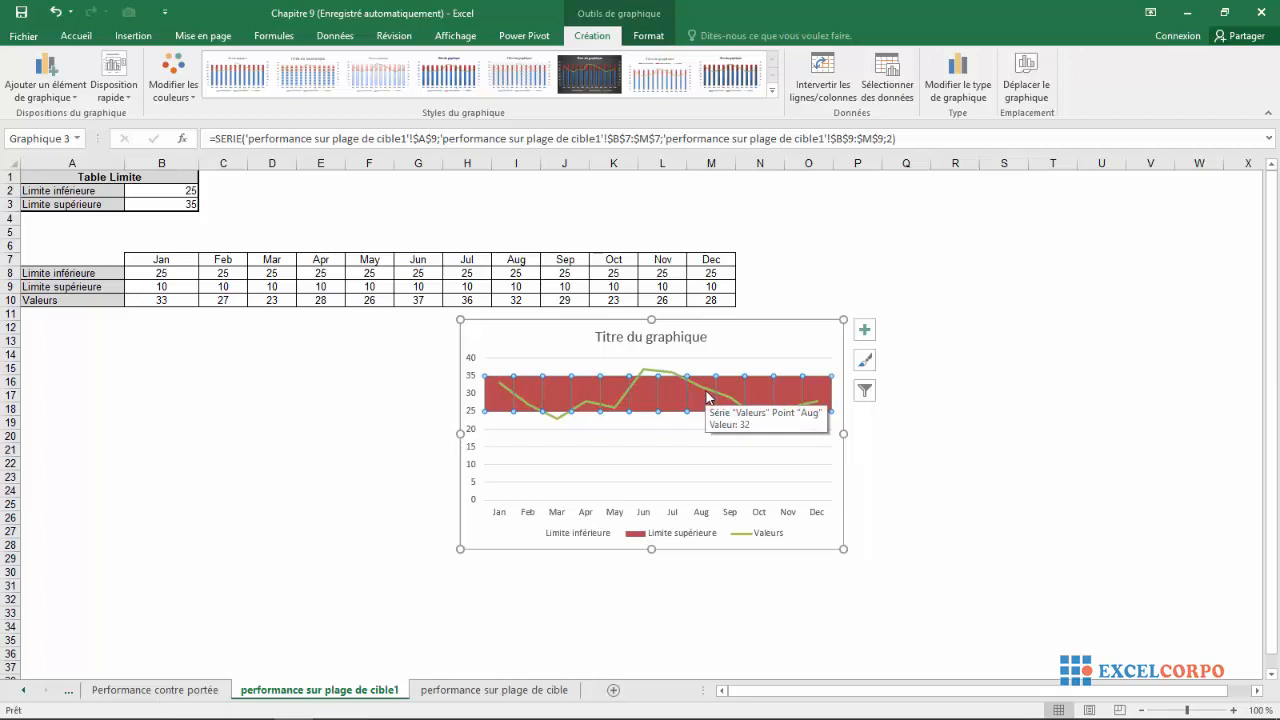
click(736, 392)
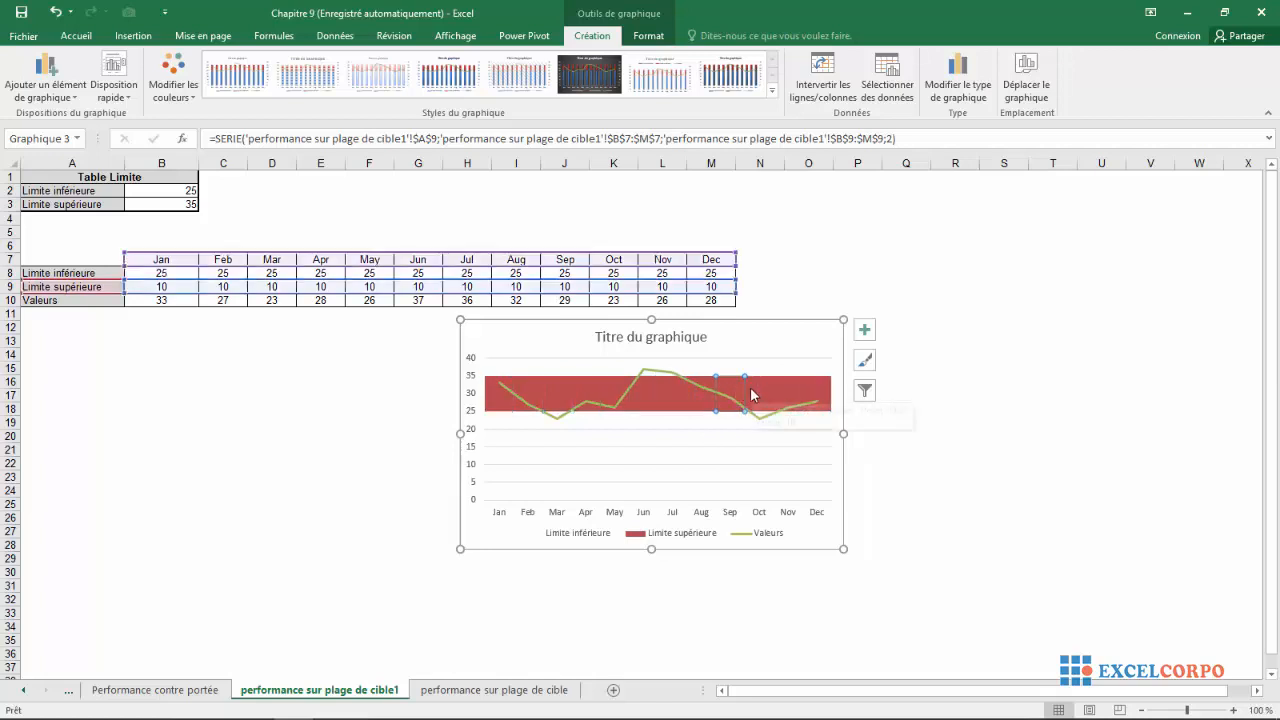
right_click(753, 395)
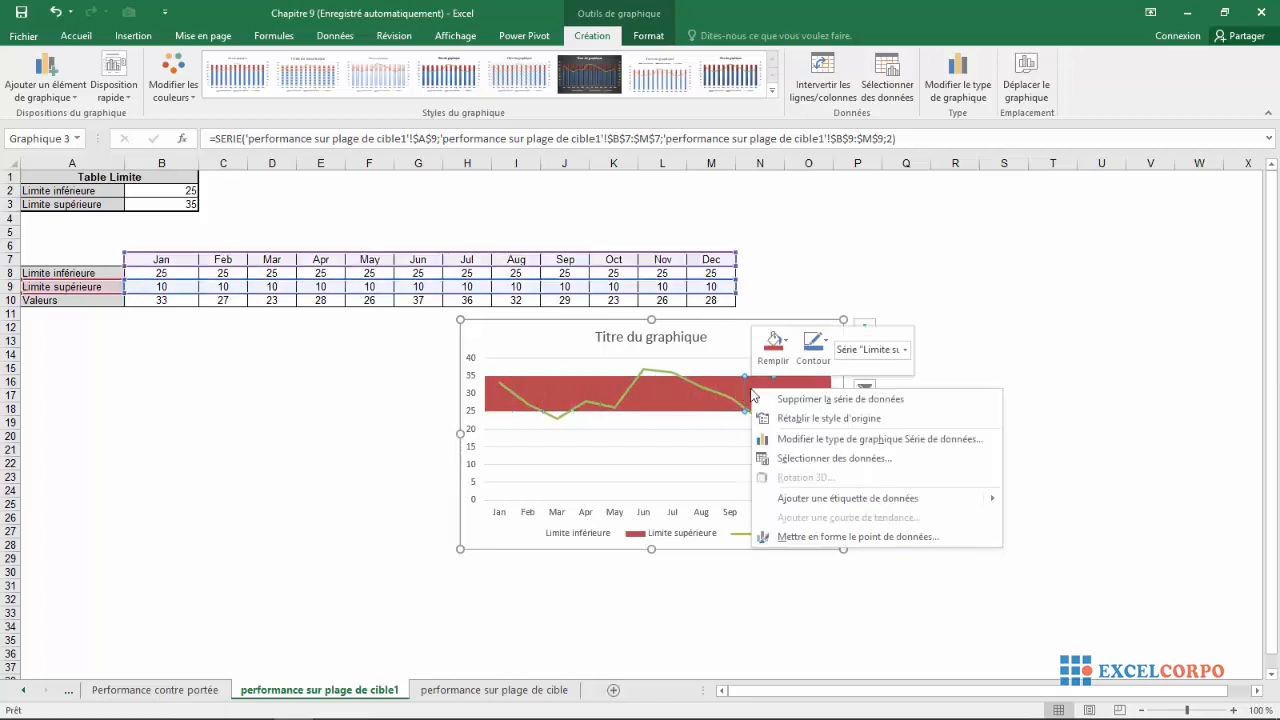
click(823, 538)
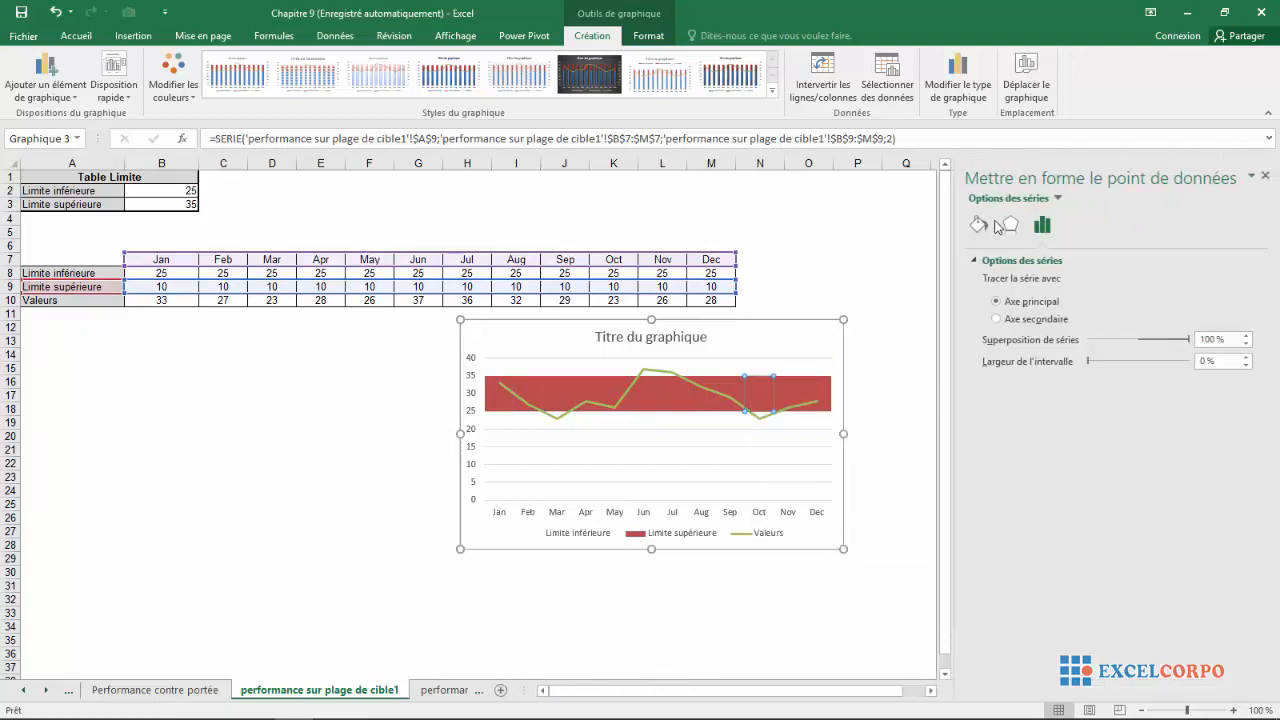
click(979, 228)
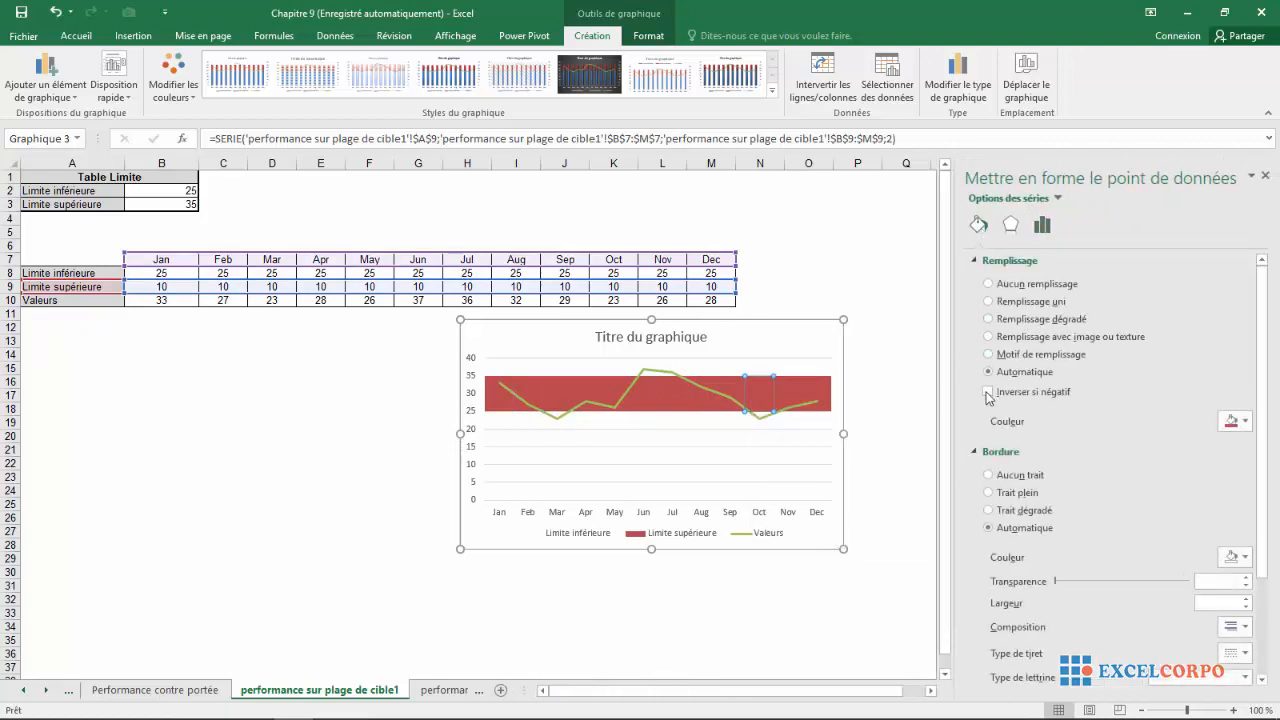
click(1246, 424)
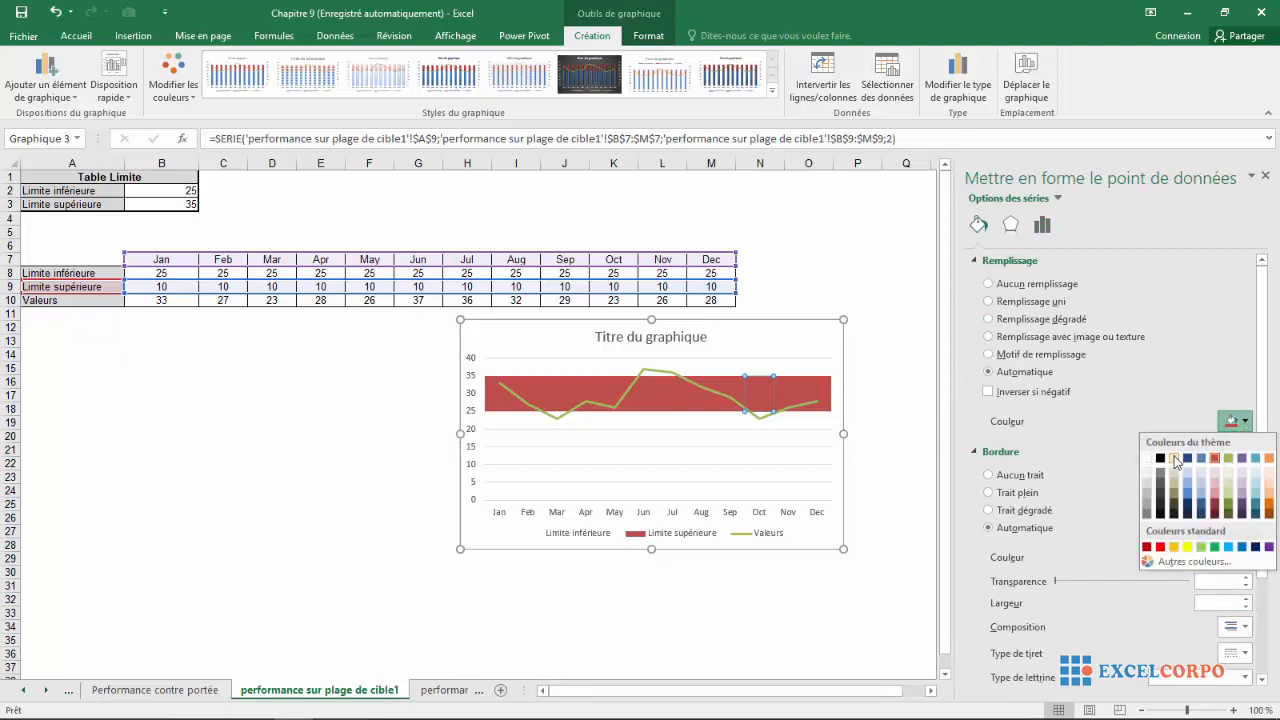
click(1174, 458)
click(677, 412)
click(874, 455)
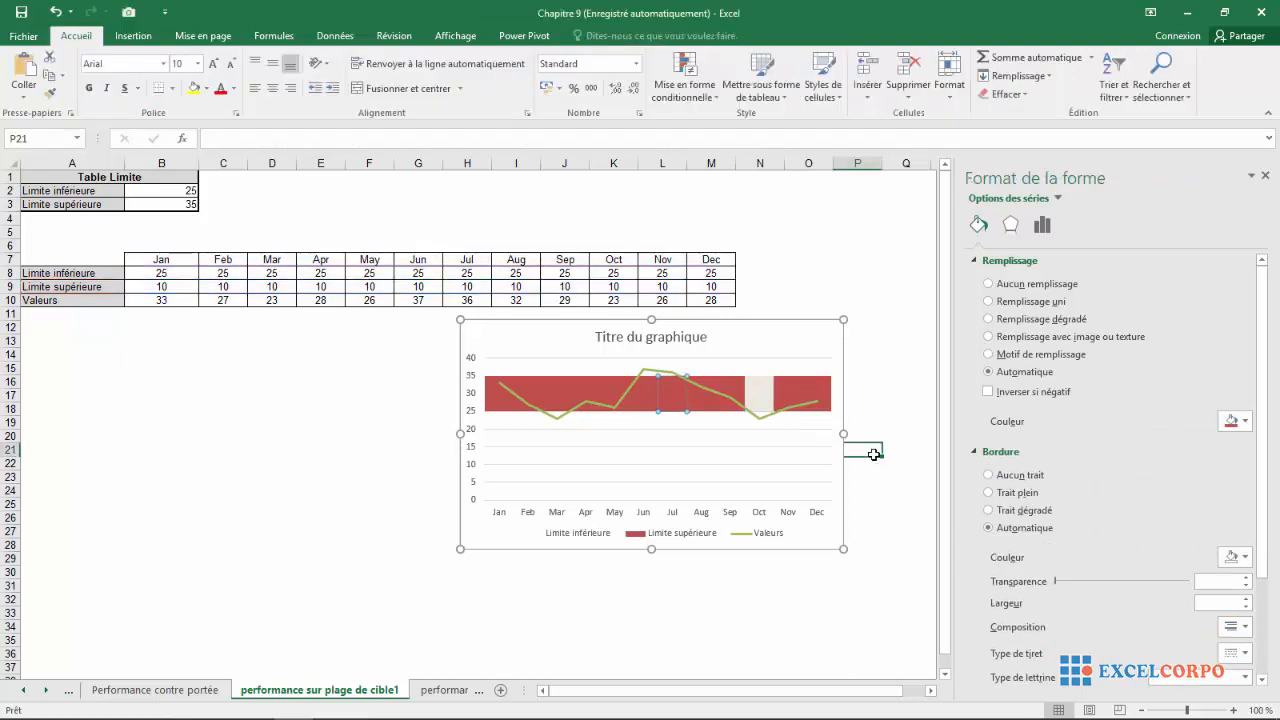
Fill the entire Limite supérieure series with the tan theme colour Brun tanné, Arrière-plan 2, and deselect the chart
click(628, 403)
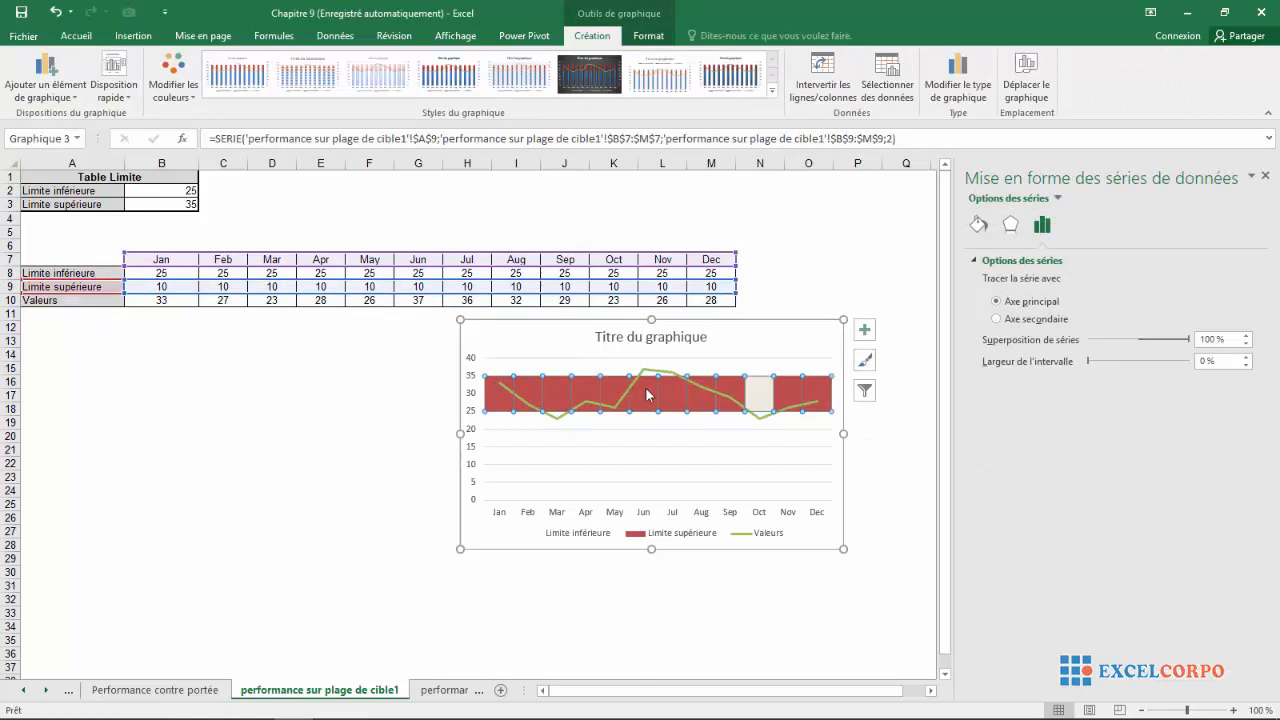
click(978, 224)
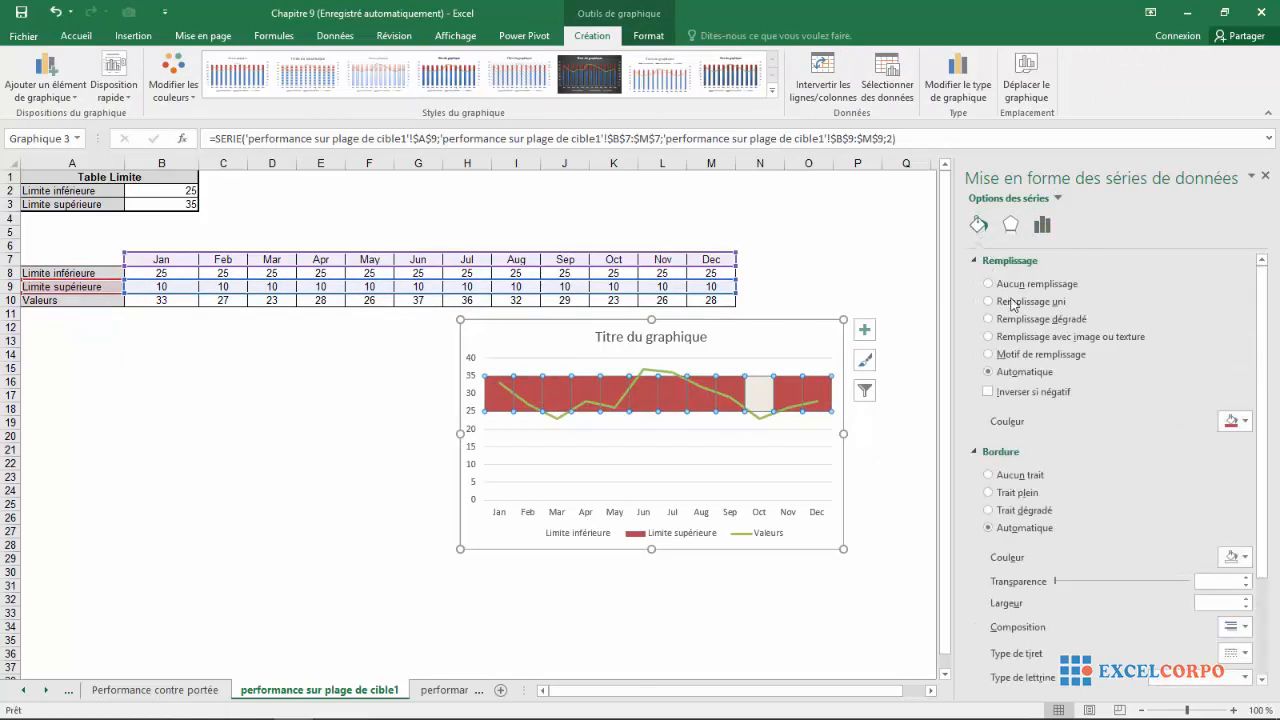
click(1239, 425)
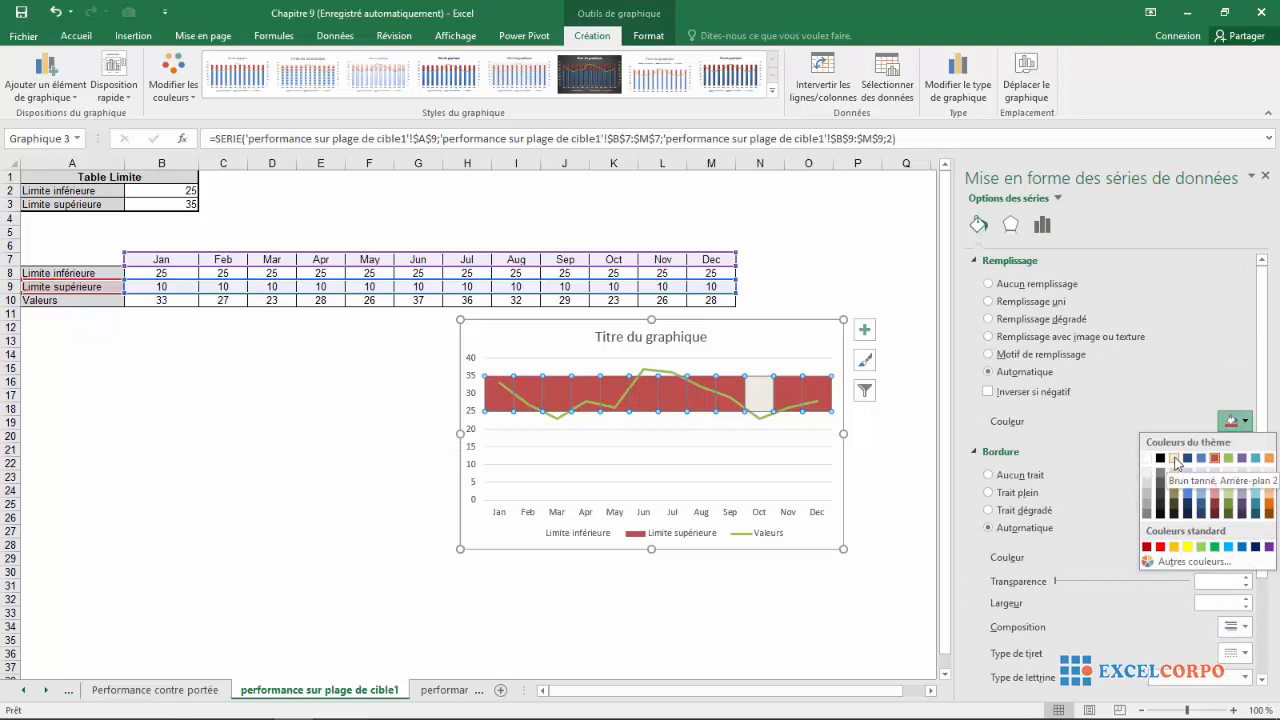
click(1175, 460)
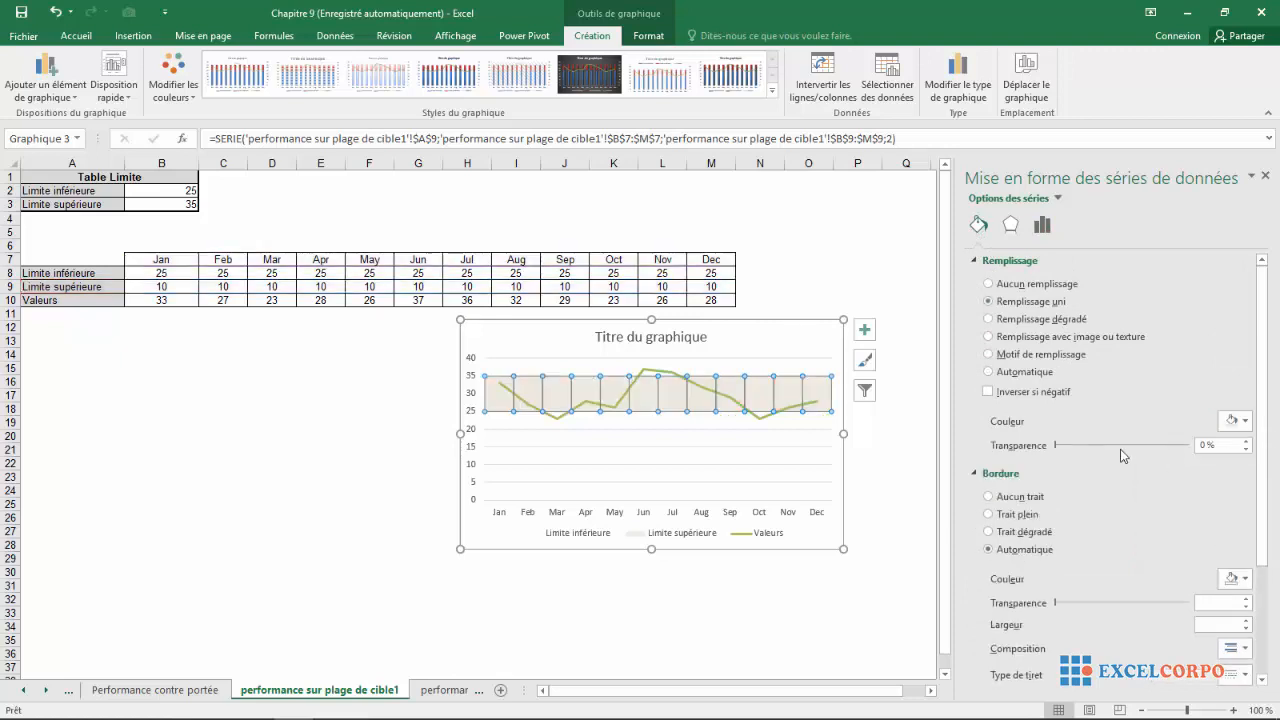
click(872, 448)
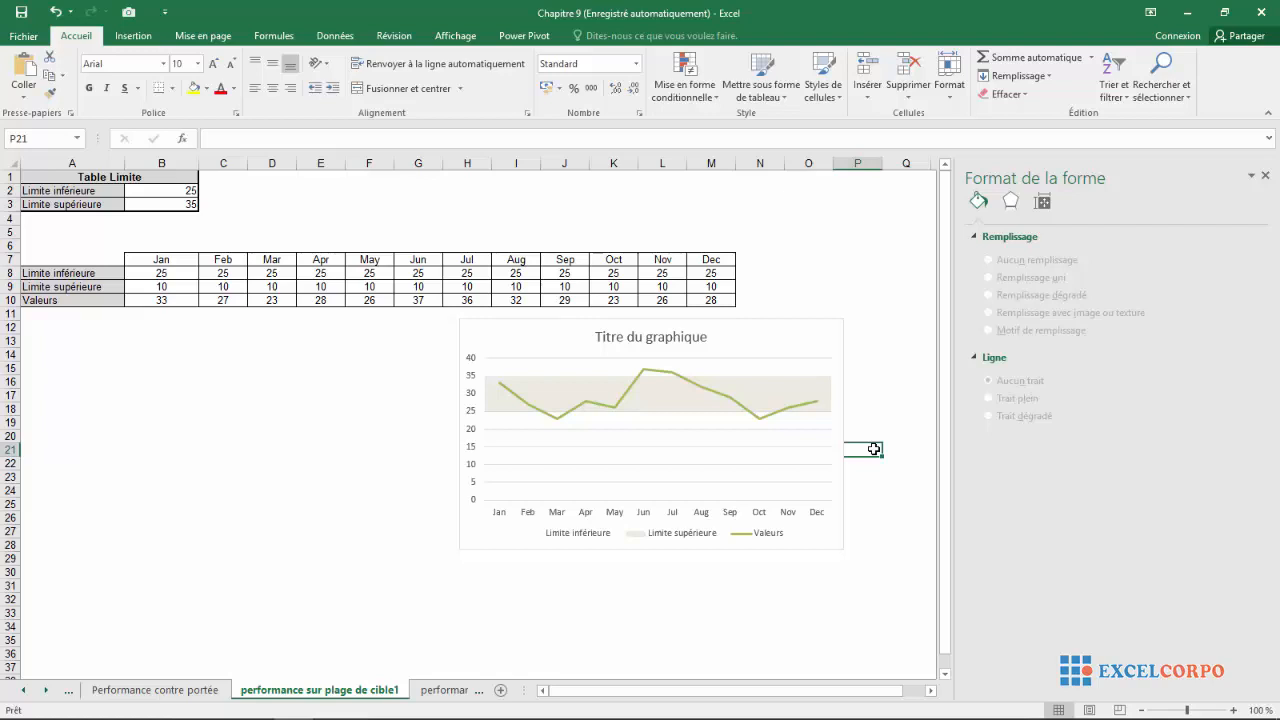
Look at the finished model chart on the performance sur plage de cible sheet and return to the working sheet
click(457, 692)
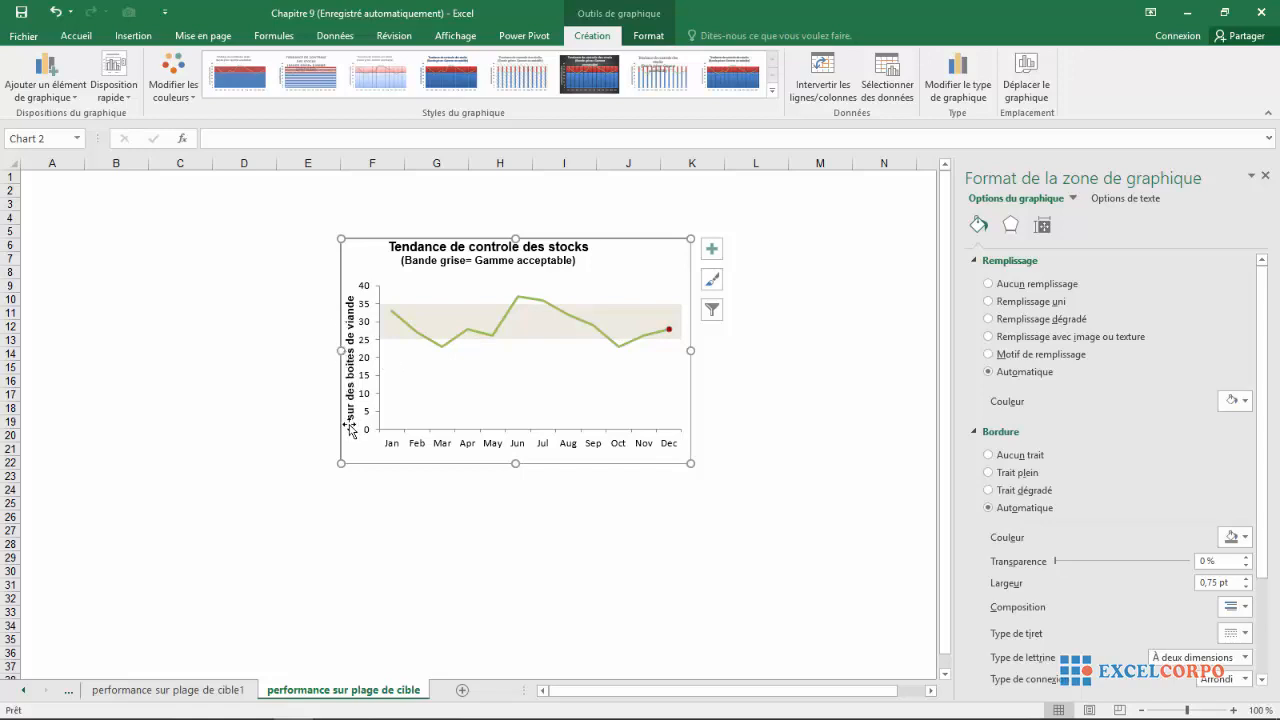
click(228, 693)
click(675, 340)
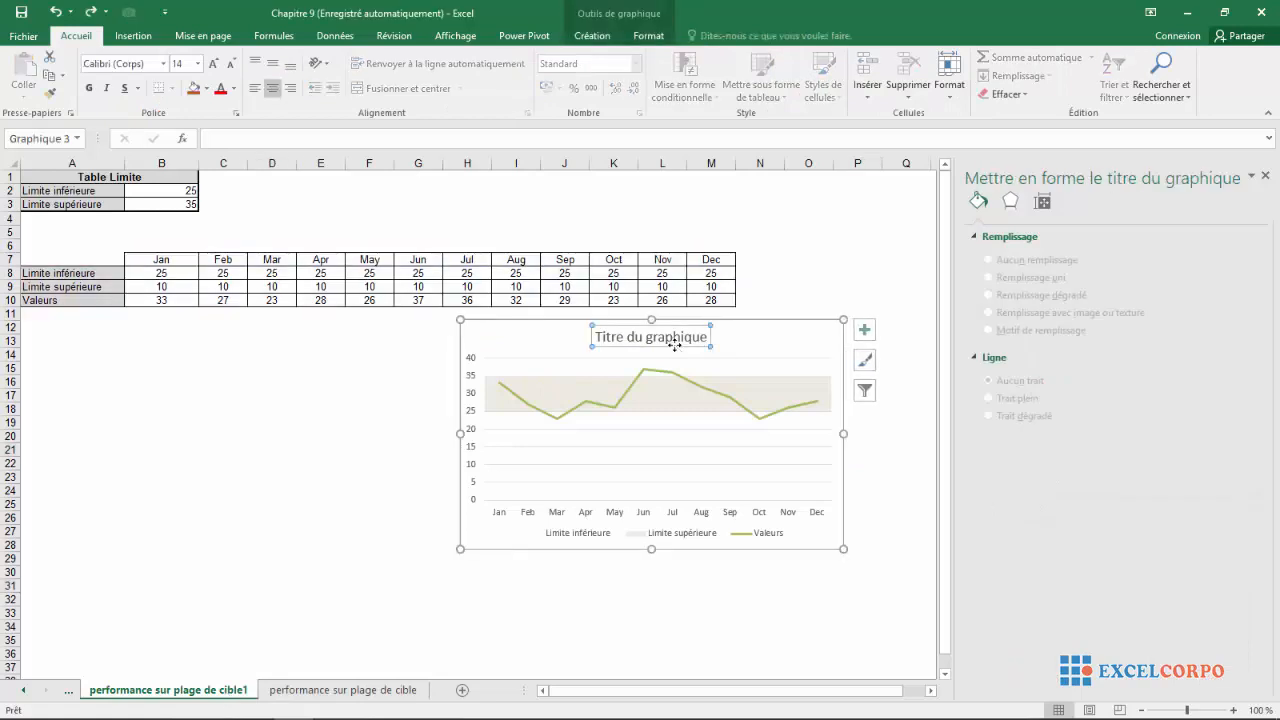
key(Delete)
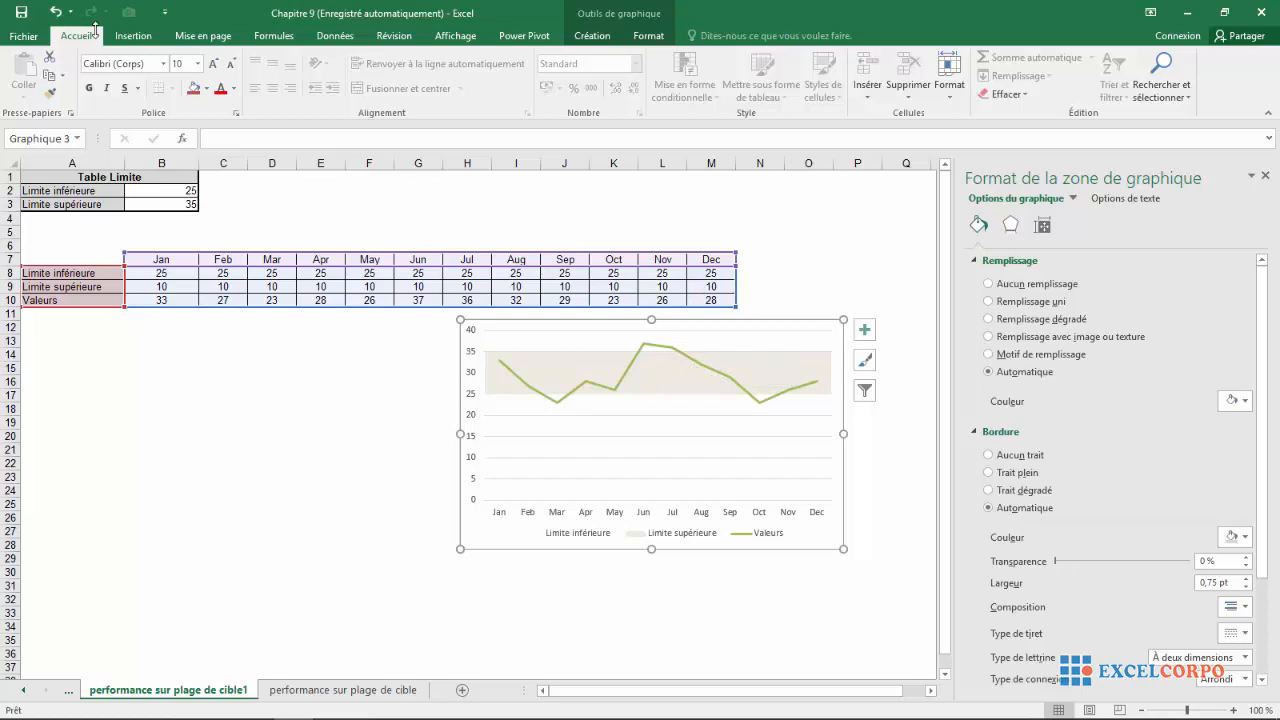
click(55, 13)
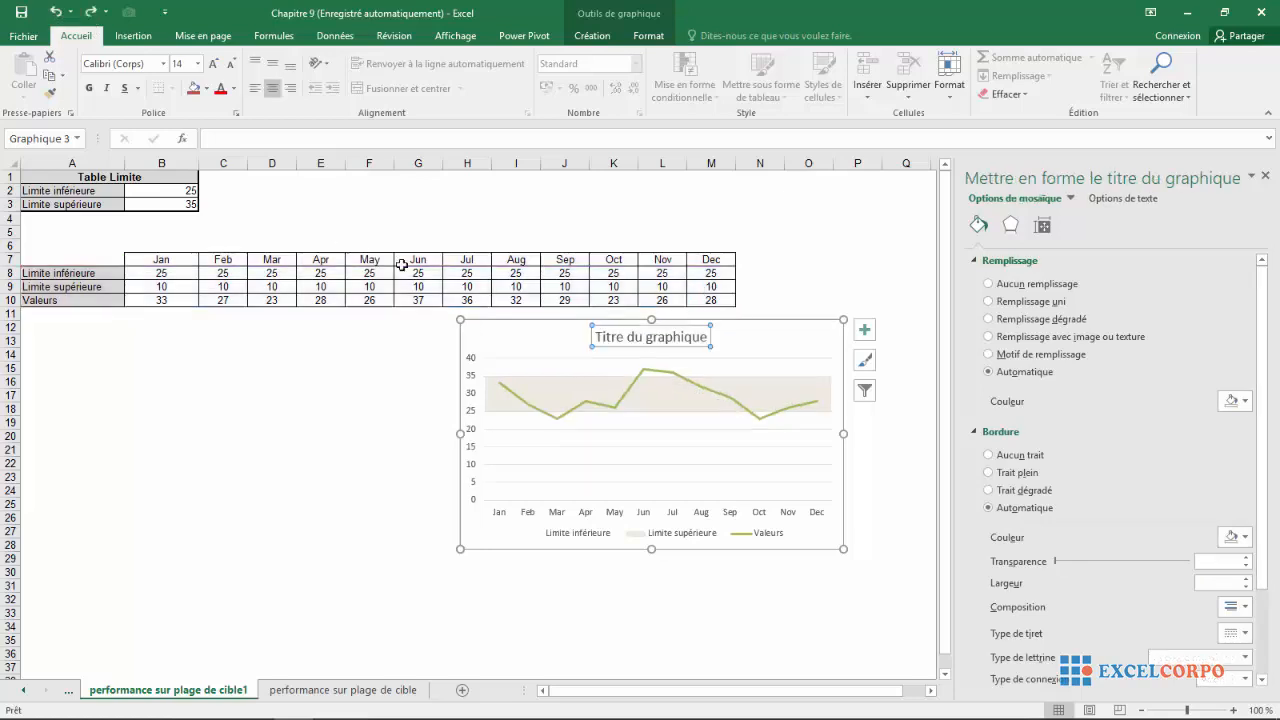
Replace the placeholder text of the chart title with TENDANCE
click(700, 337)
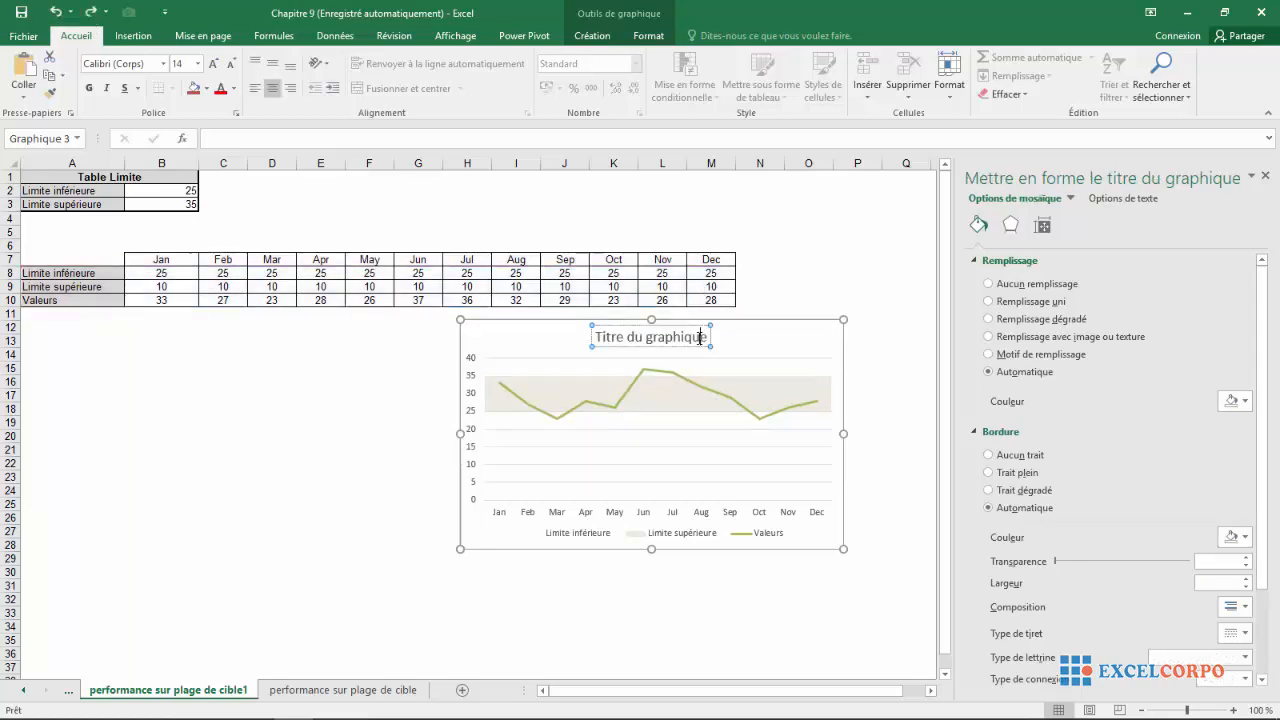
key(BackSpace)
key(BackSpace)
key(BackSpace)
key(BackSpace)
key(BackSpace)
key(BackSpace)
key(BackSpace)
key(BackSpace)
key(BackSpace)
key(BackSpace)
key(BackSpace)
text(e)
key(BackSpace)
key(BackSpace)
key(BackSpace)
key(BackSpace)
key(BackSpace)
key(BackSpace)
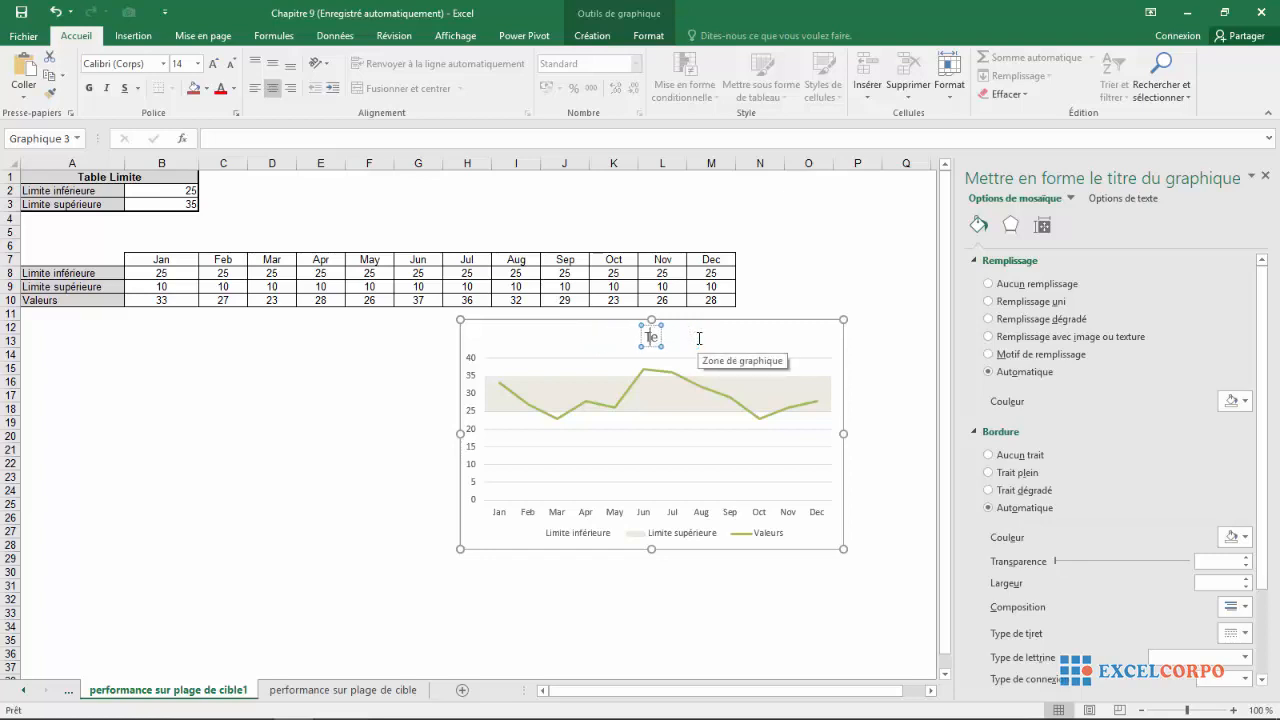
key(BackSpace)
key(BackSpace)
text(TEND)
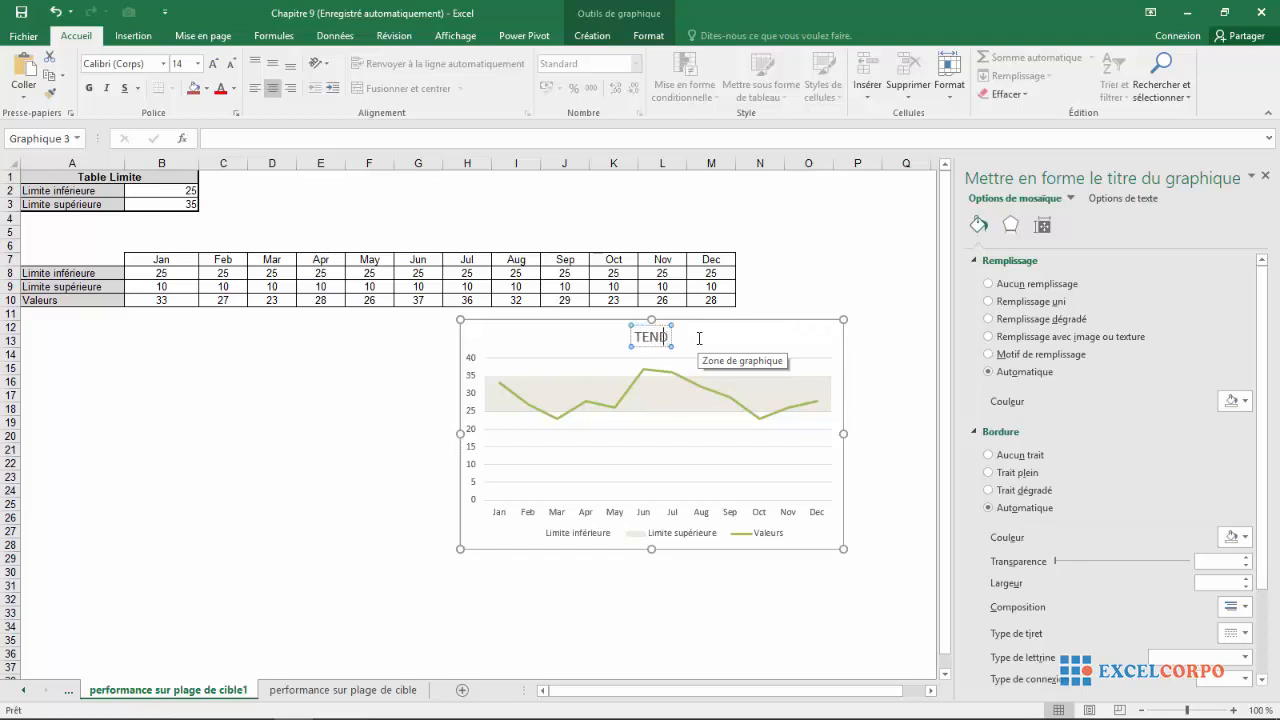
text(ANCE)
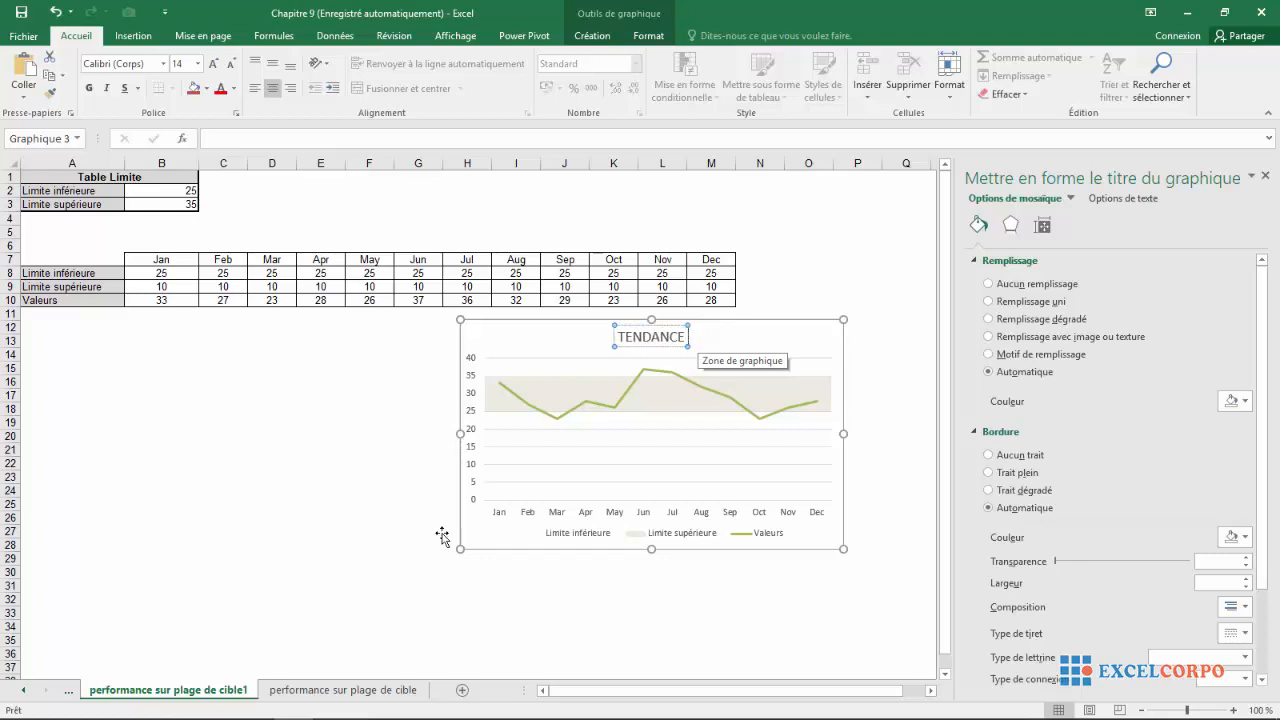
Check the model's title on the performance sur plage de cible sheet and complete the chart title as TENDANCE DE CONTROLE DE STOCKS
click(343, 690)
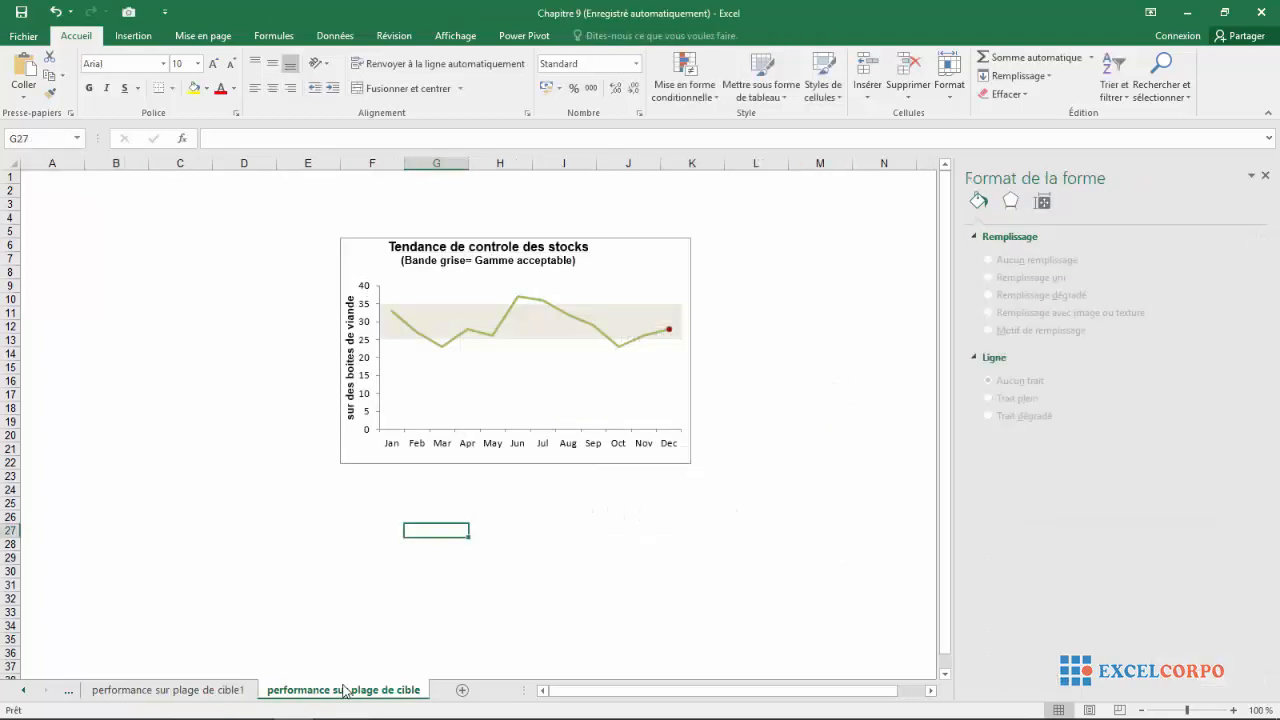
click(210, 689)
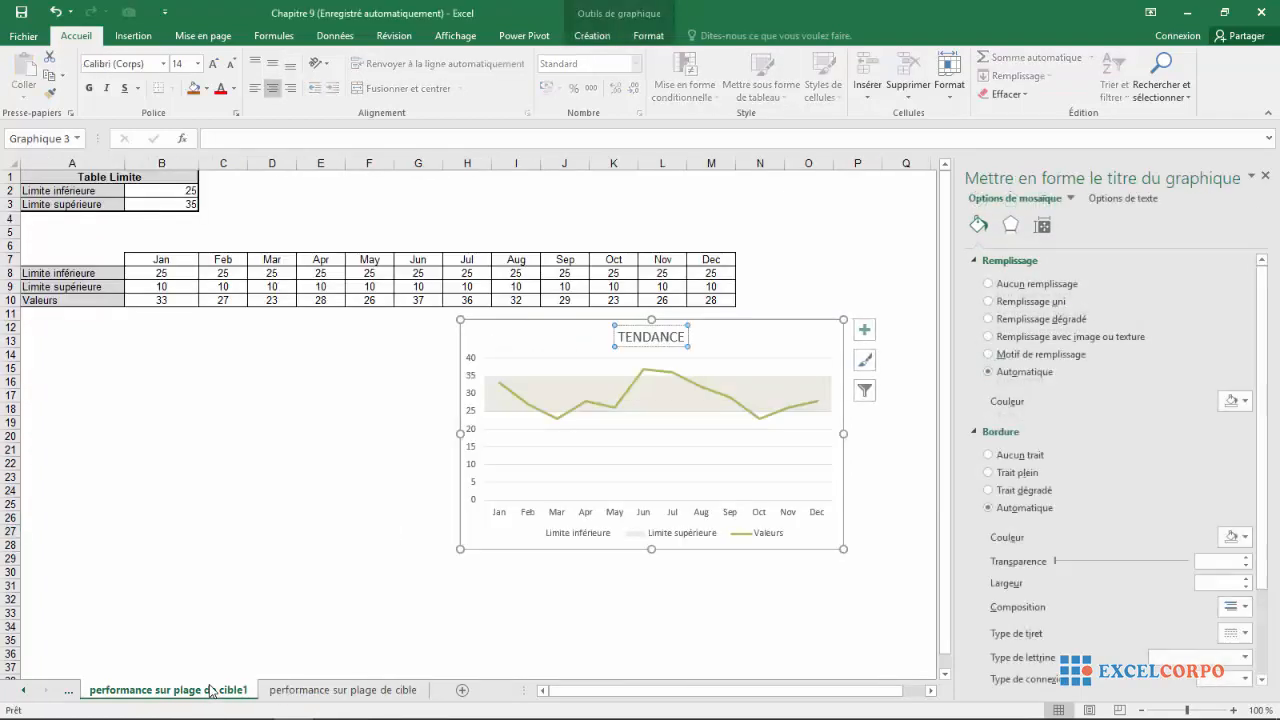
click(684, 337)
text(DE CONTROLE DE)
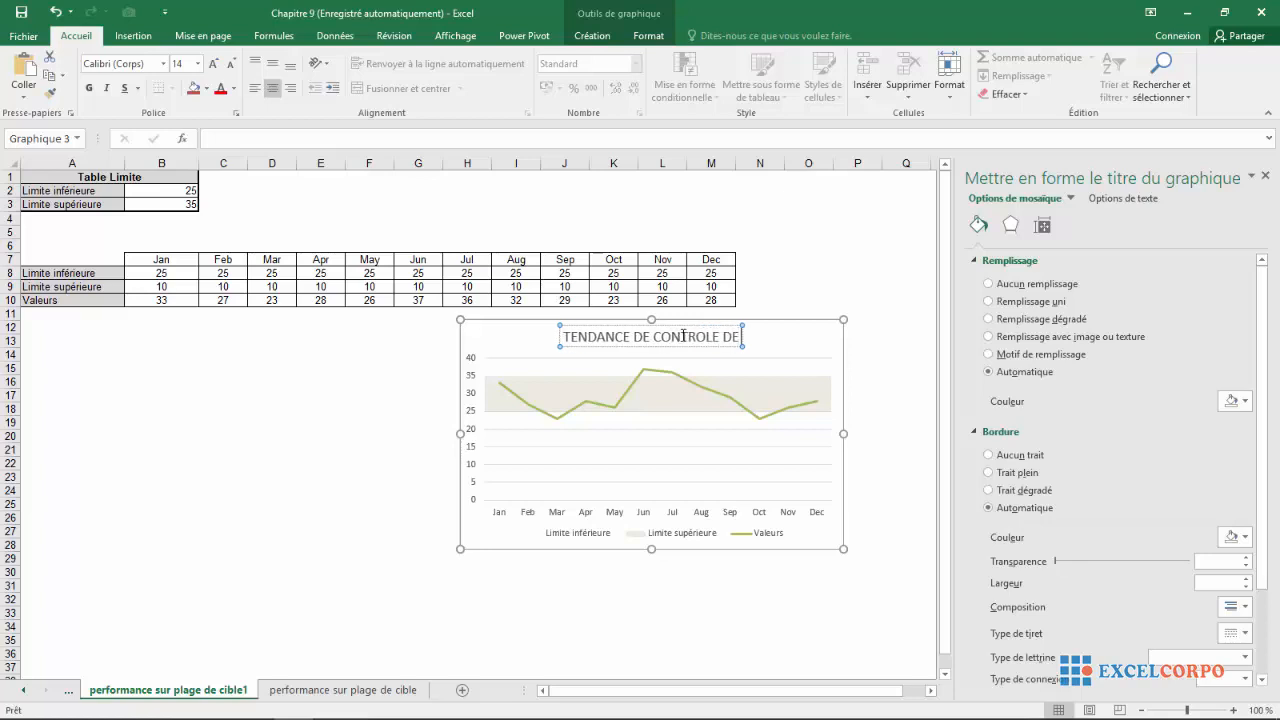
text( STOCKS)
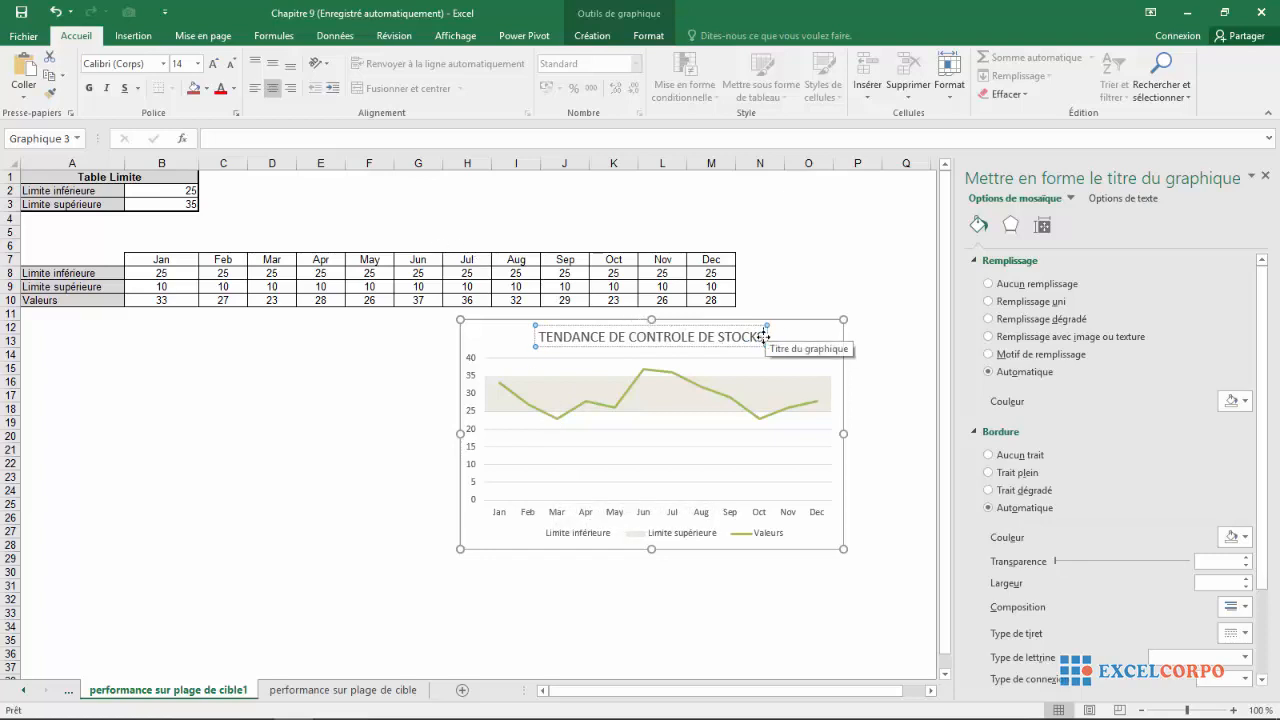
Make the whole chart title TENDANCE DE CONTROLE DE STOCKS bold
drag(764, 338, 578, 347)
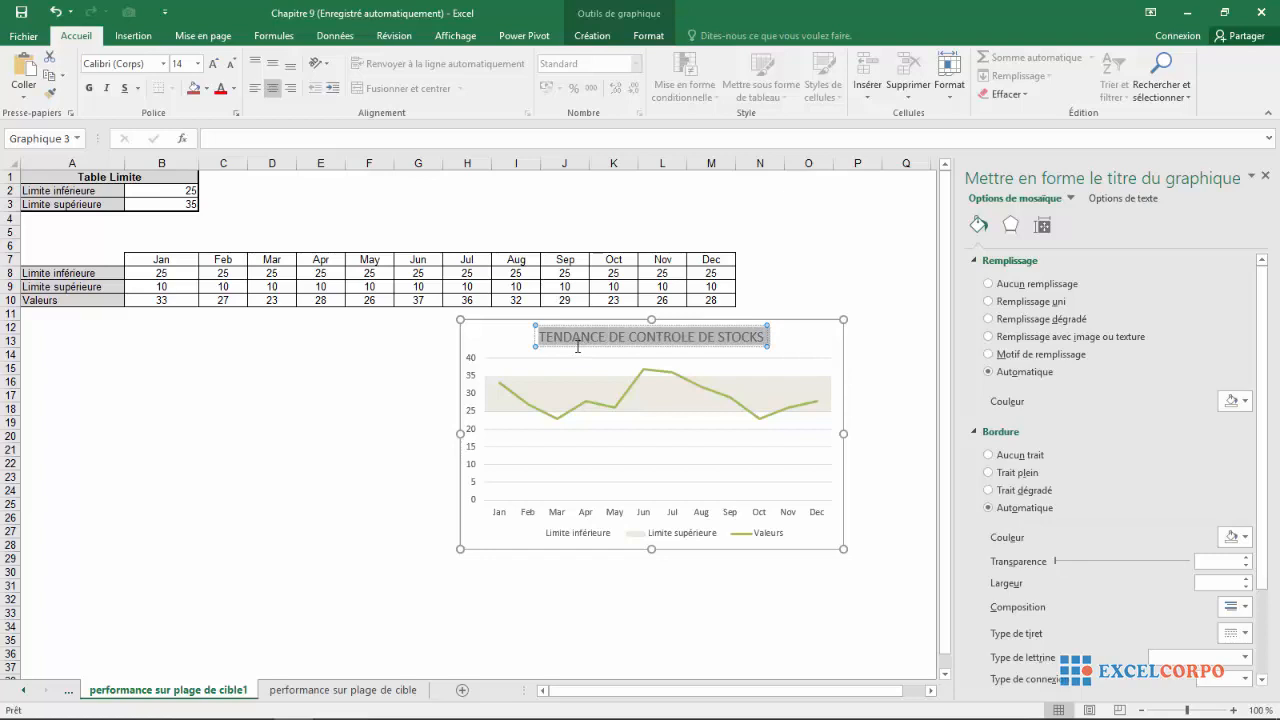
click(587, 320)
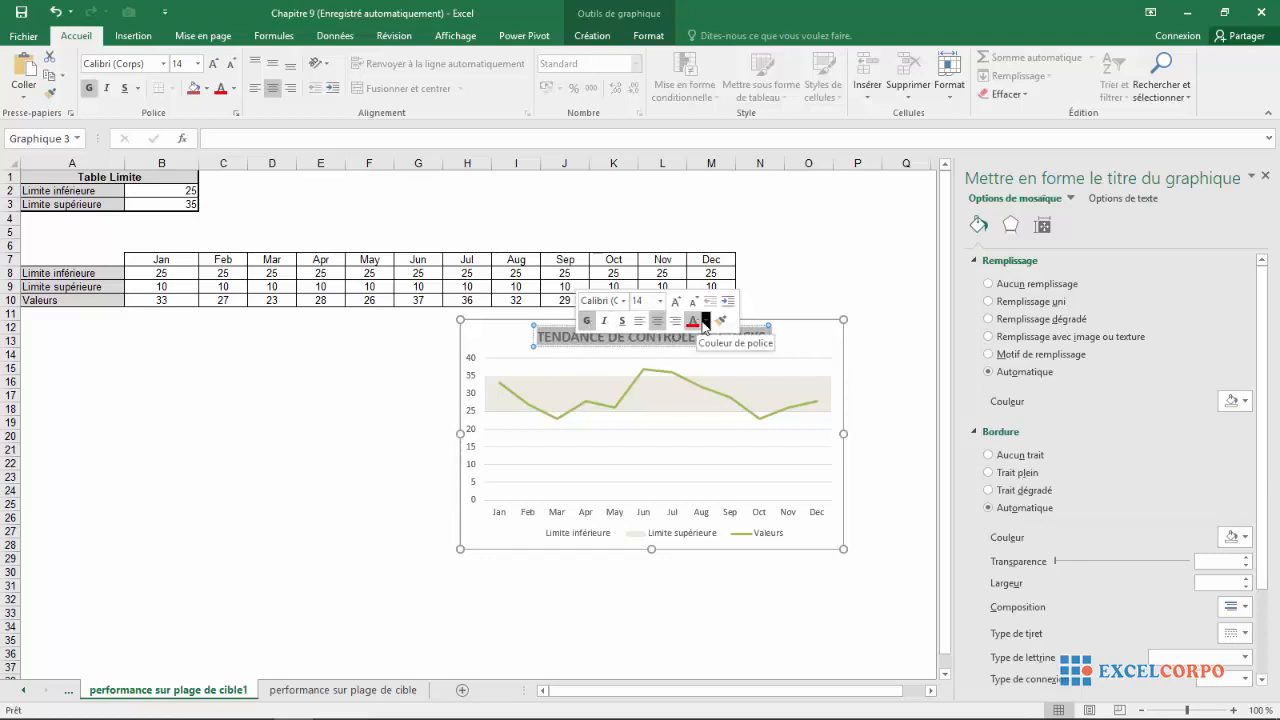
click(593, 357)
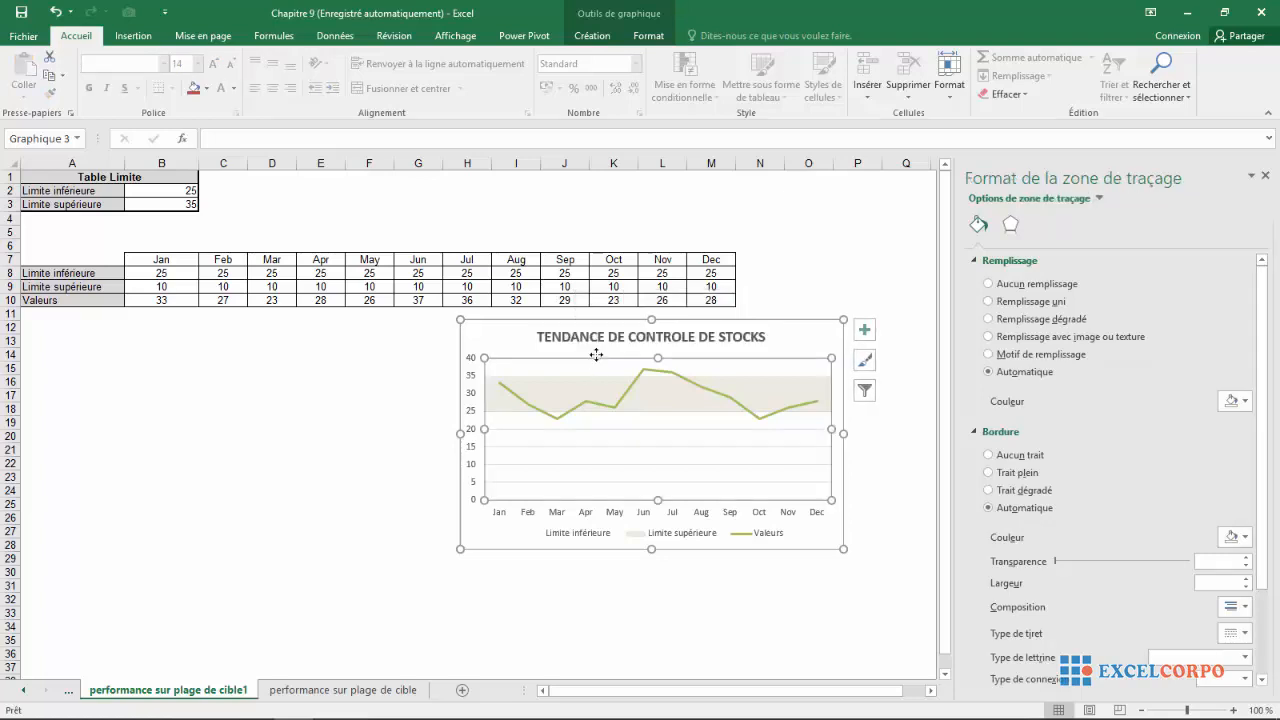
Add axis titles (Titres des axes) to the chart and select the vertical axis title
click(864, 332)
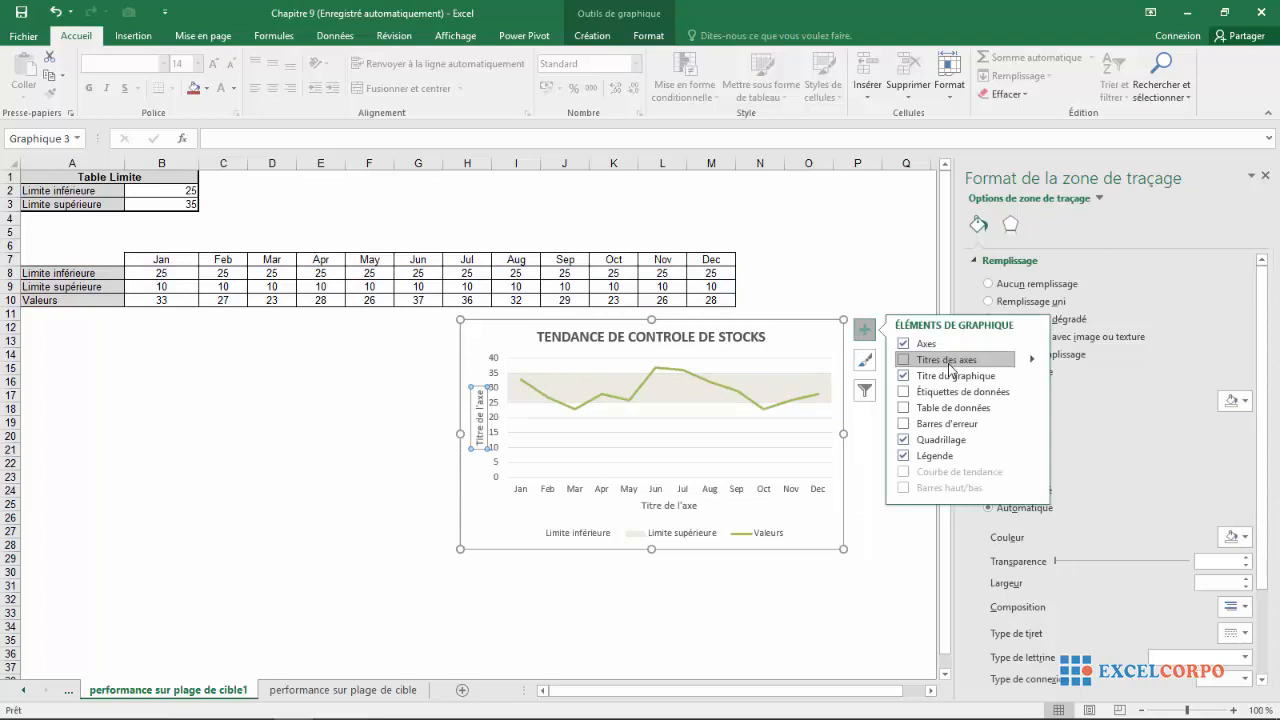
click(950, 368)
click(480, 413)
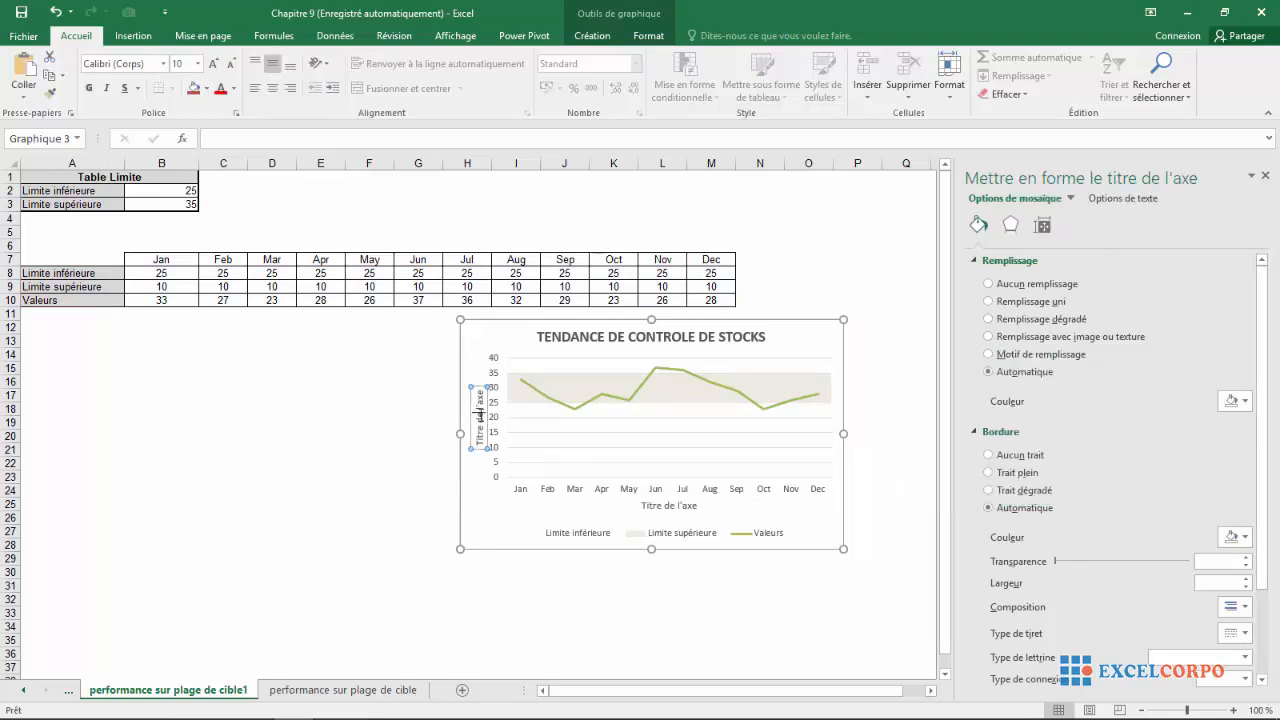
Check the model's vertical axis wording and replace the vertical axis title with SUR DES BOITES DE VIANDES, leaving the chart deselected
click(402, 690)
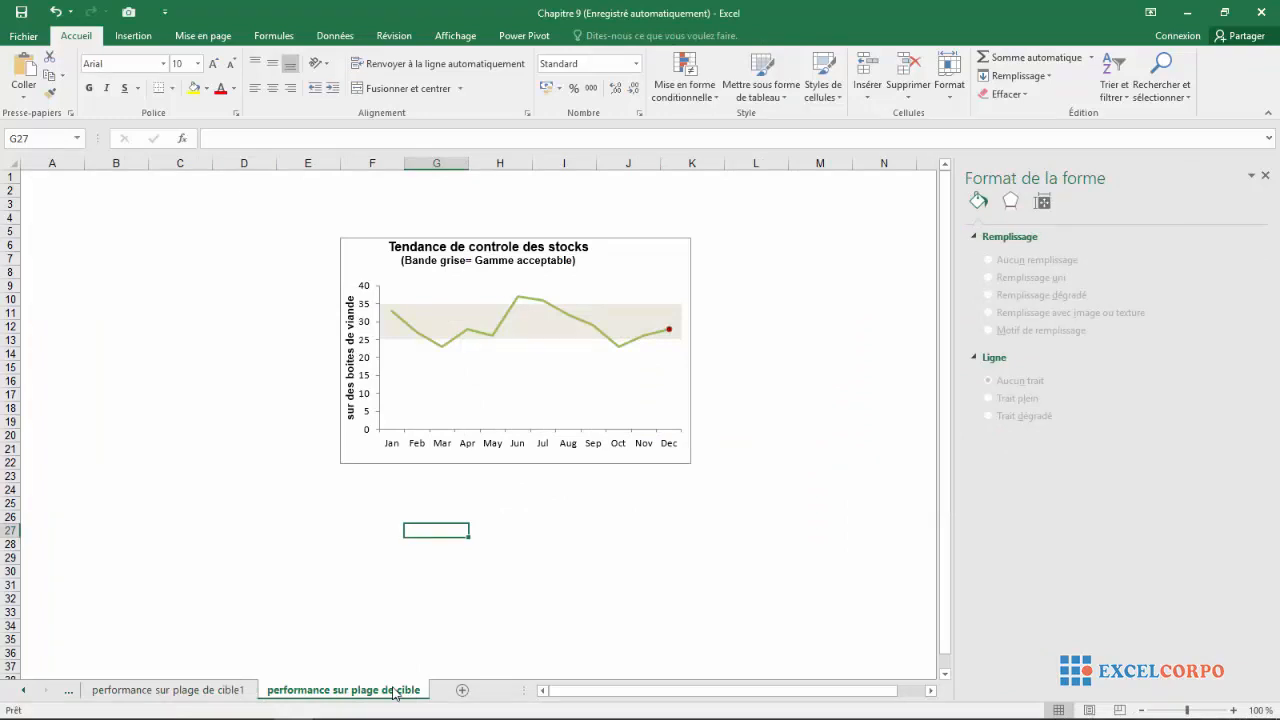
click(243, 692)
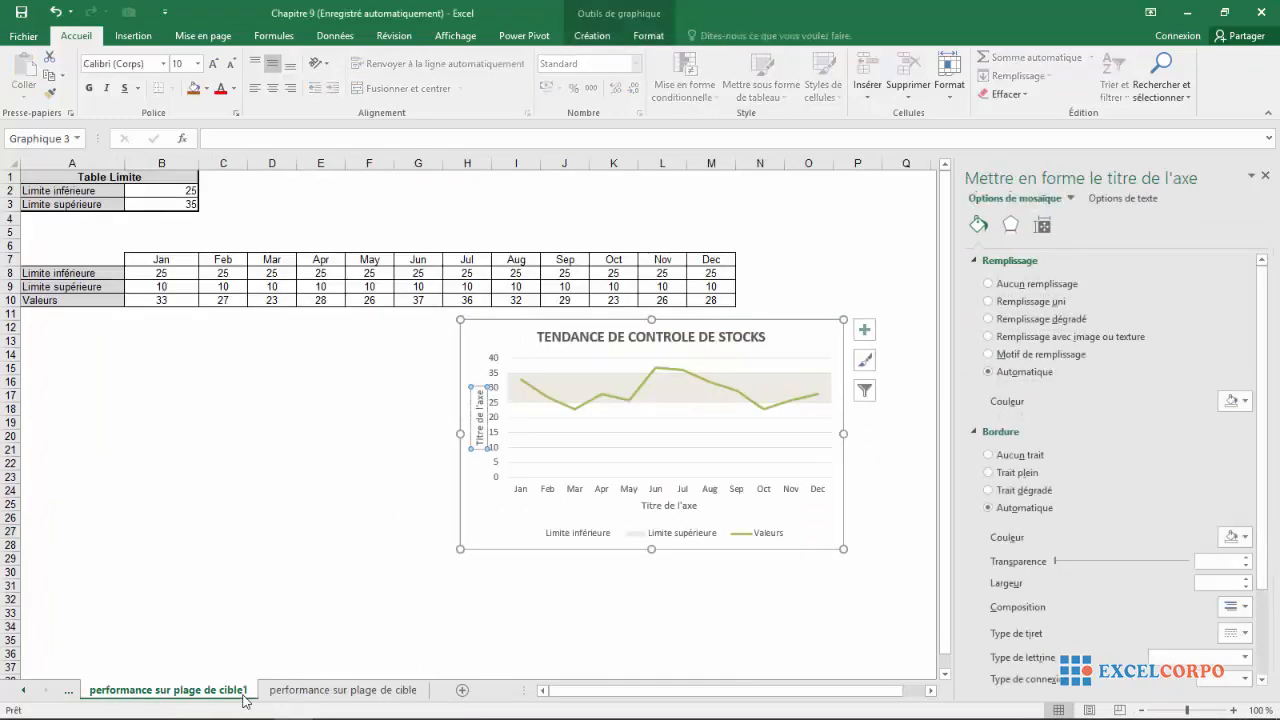
click(483, 404)
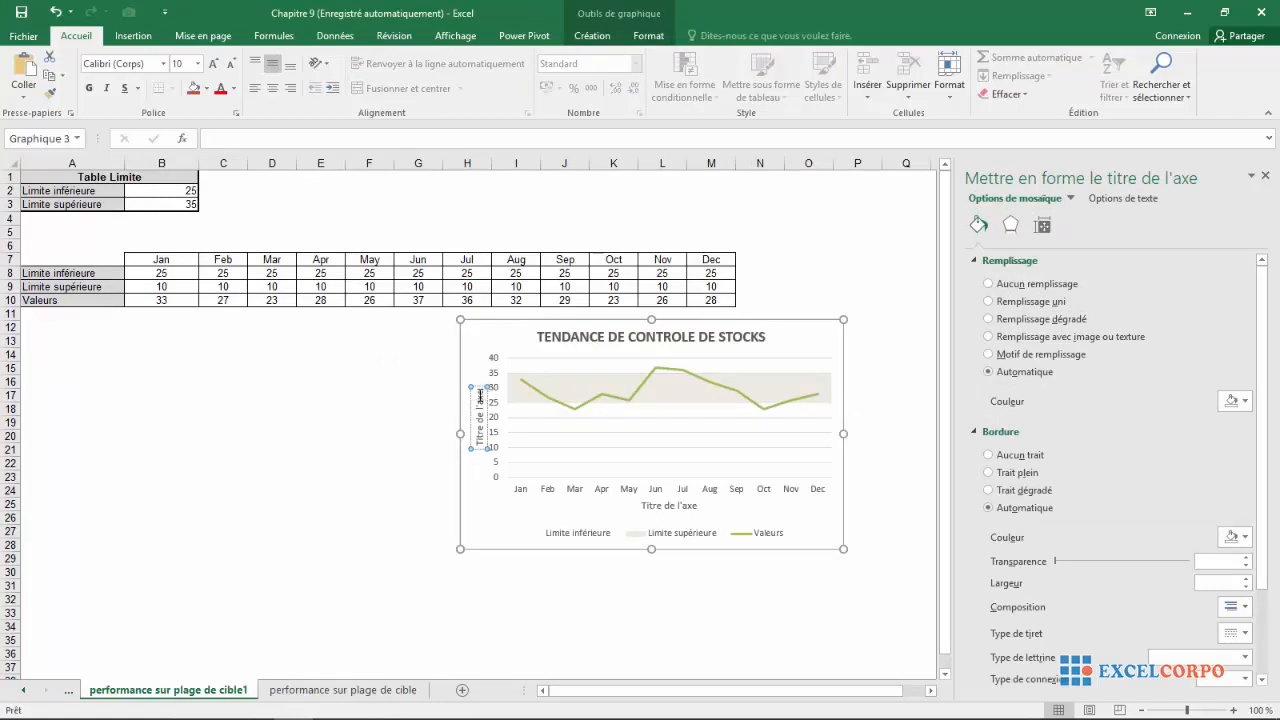
key(BackSpace)
key(BackSpace)
key(BackSpace)
key(BackSpace)
key(BackSpace)
key(BackSpace)
key(BackSpace)
key(BackSpace)
key(BackSpace)
key(BackSpace)
key(BackSpace)
key(BackSpace)
key(BackSpace)
key(BackSpace)
text(STOCKS)
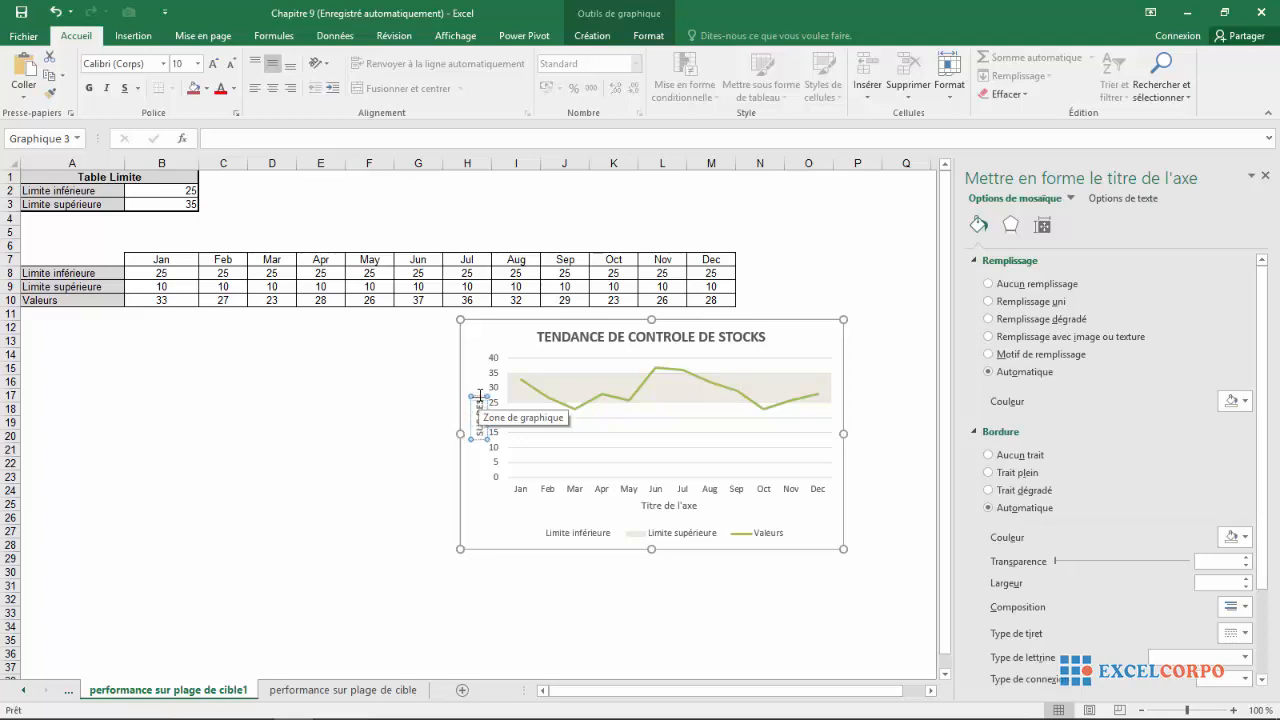
key(BackSpace)
key(BackSpace)
key(BackSpace)
key(BackSpace)
key(BackSpace)
text(SUPPRESS STO)
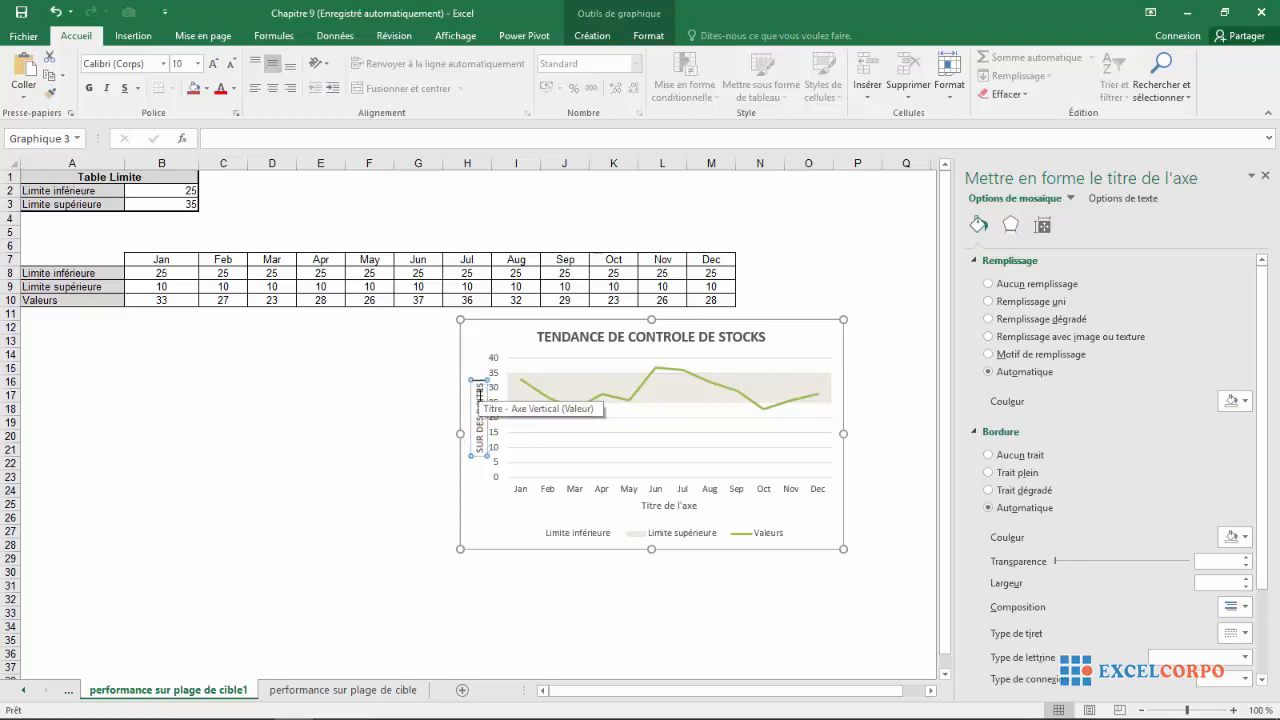
text( DE VIA)
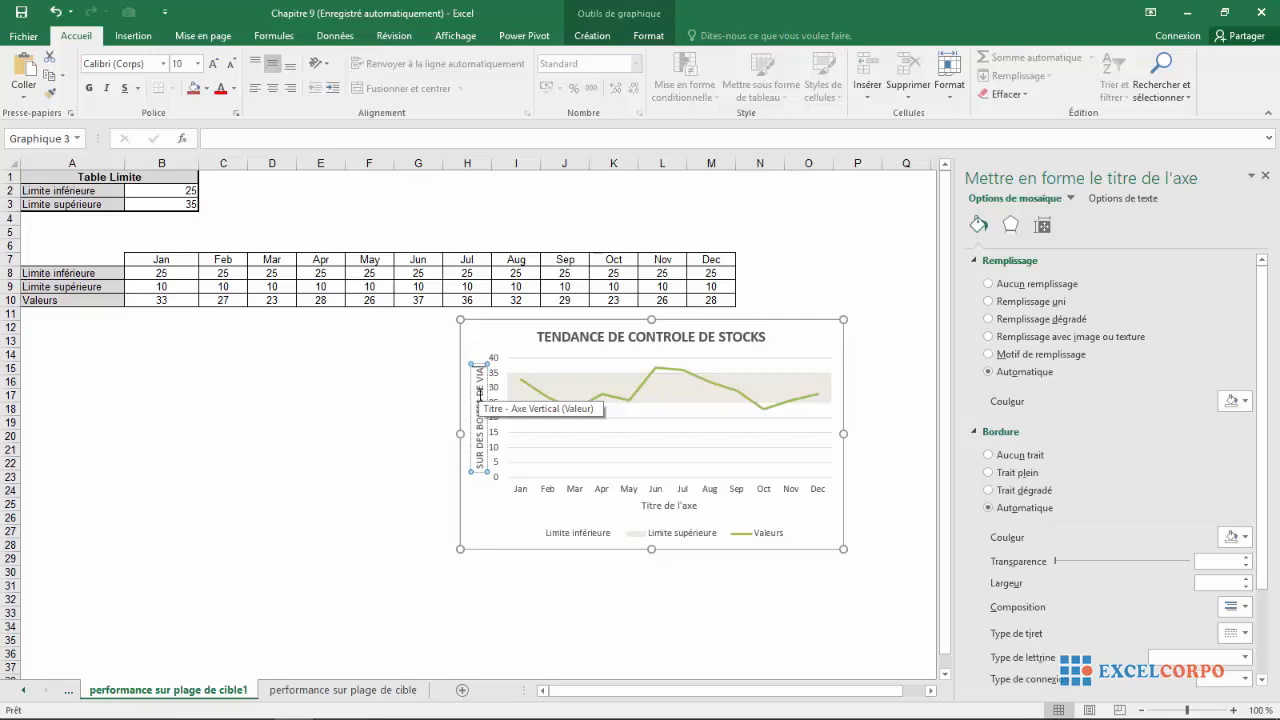
text(NDES)
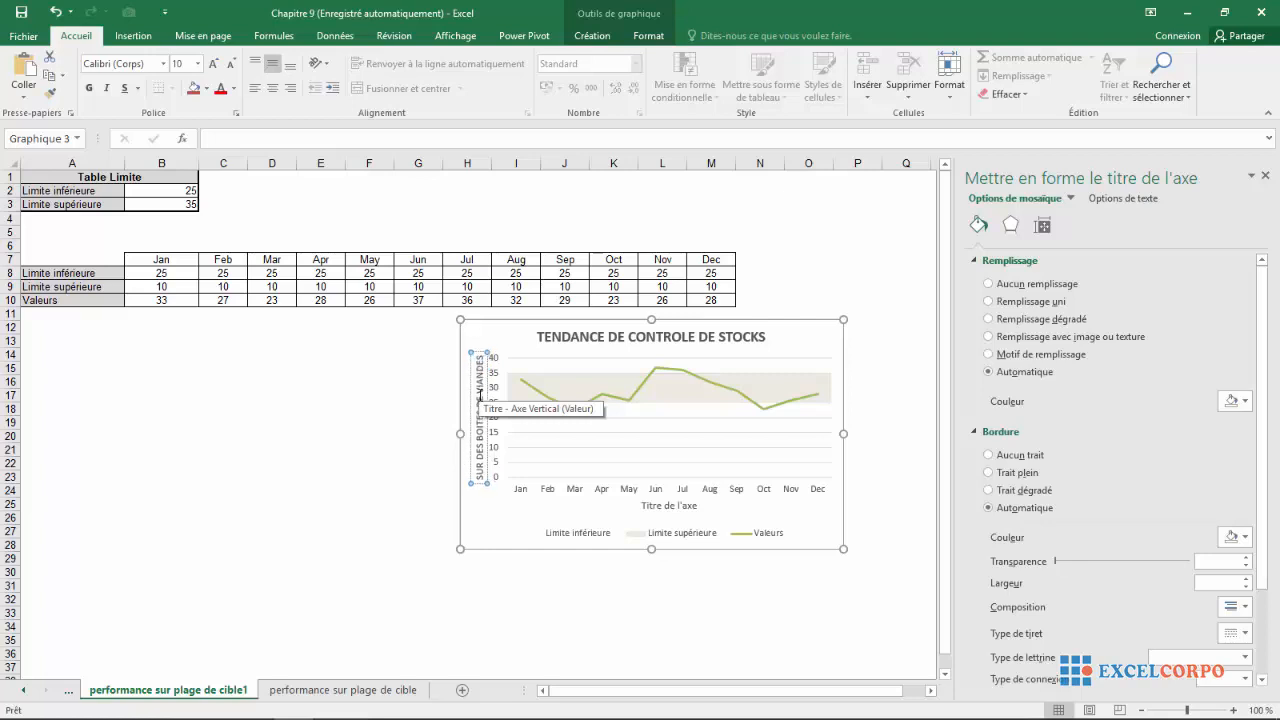
click(526, 644)
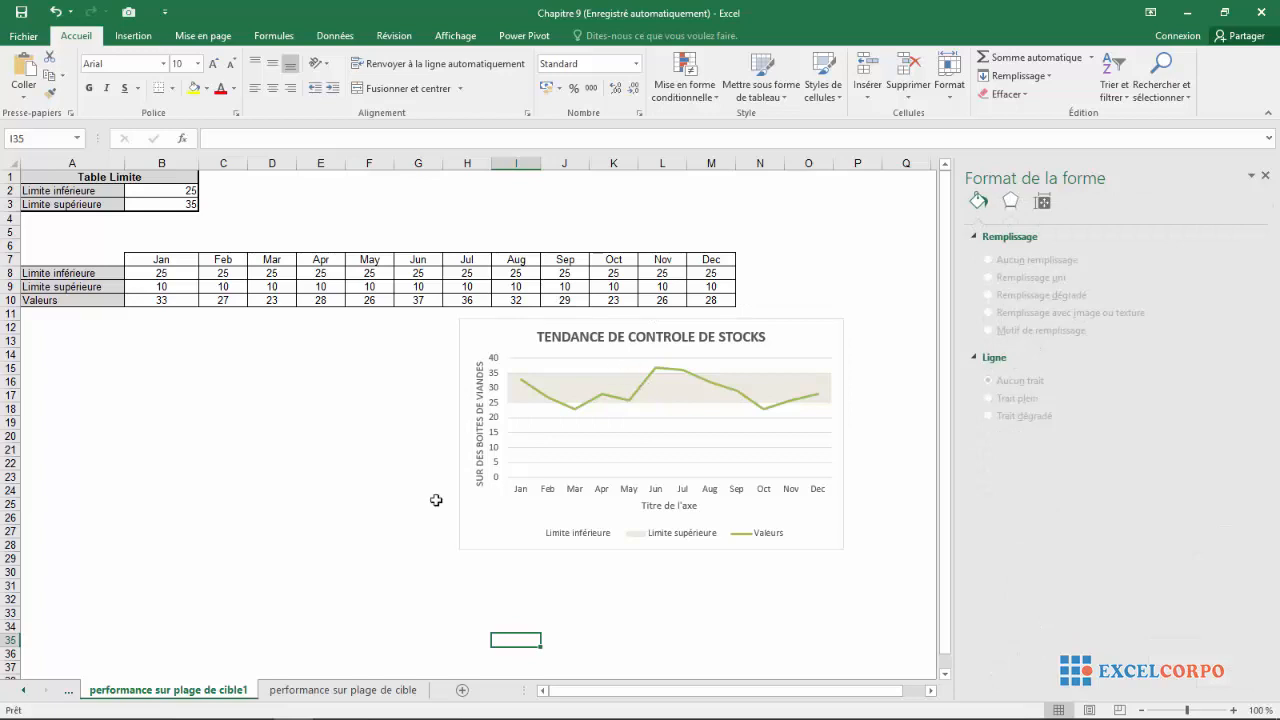
Compare the chart with the finished model and inspect the fill and border options of the Limite inférieure columns
click(335, 690)
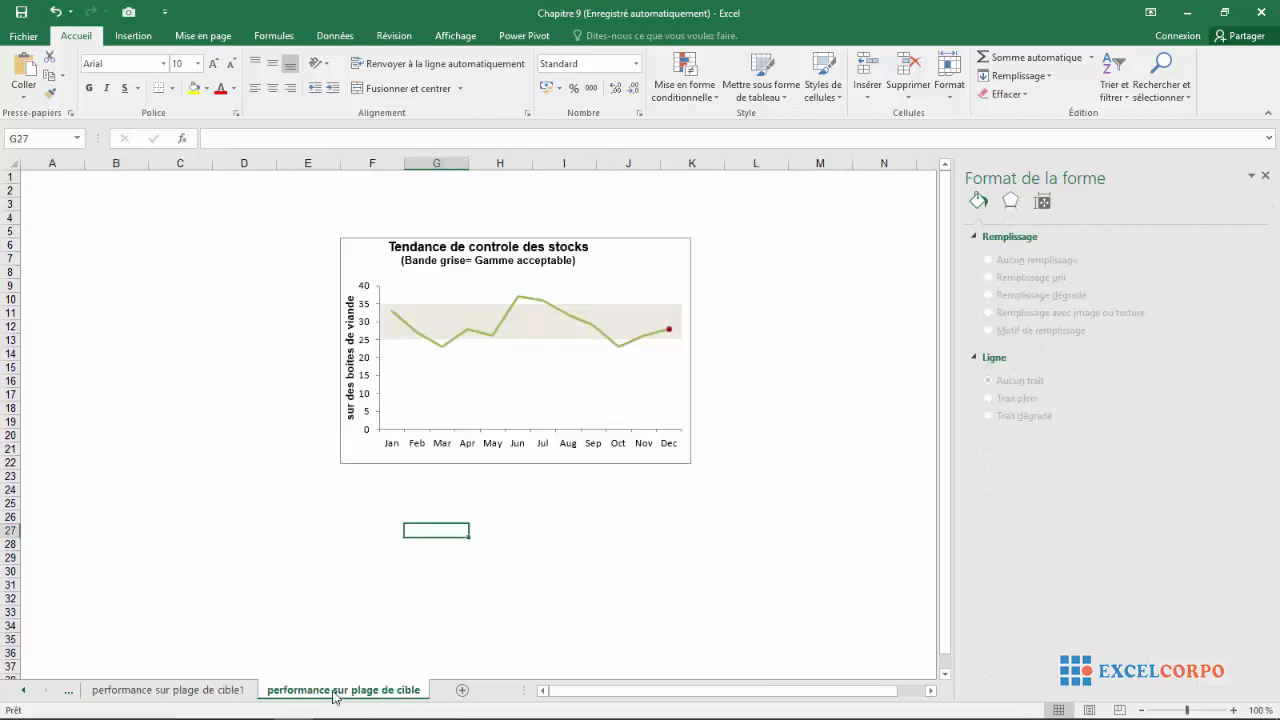
click(195, 690)
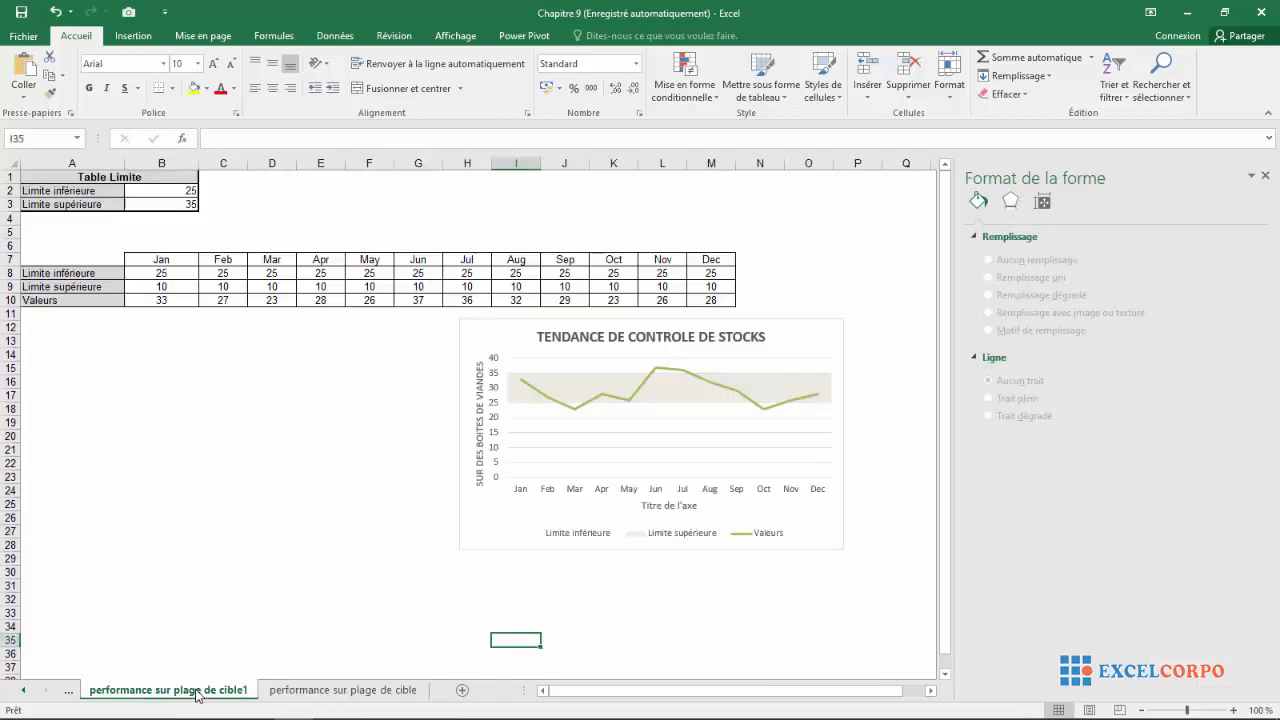
click(569, 451)
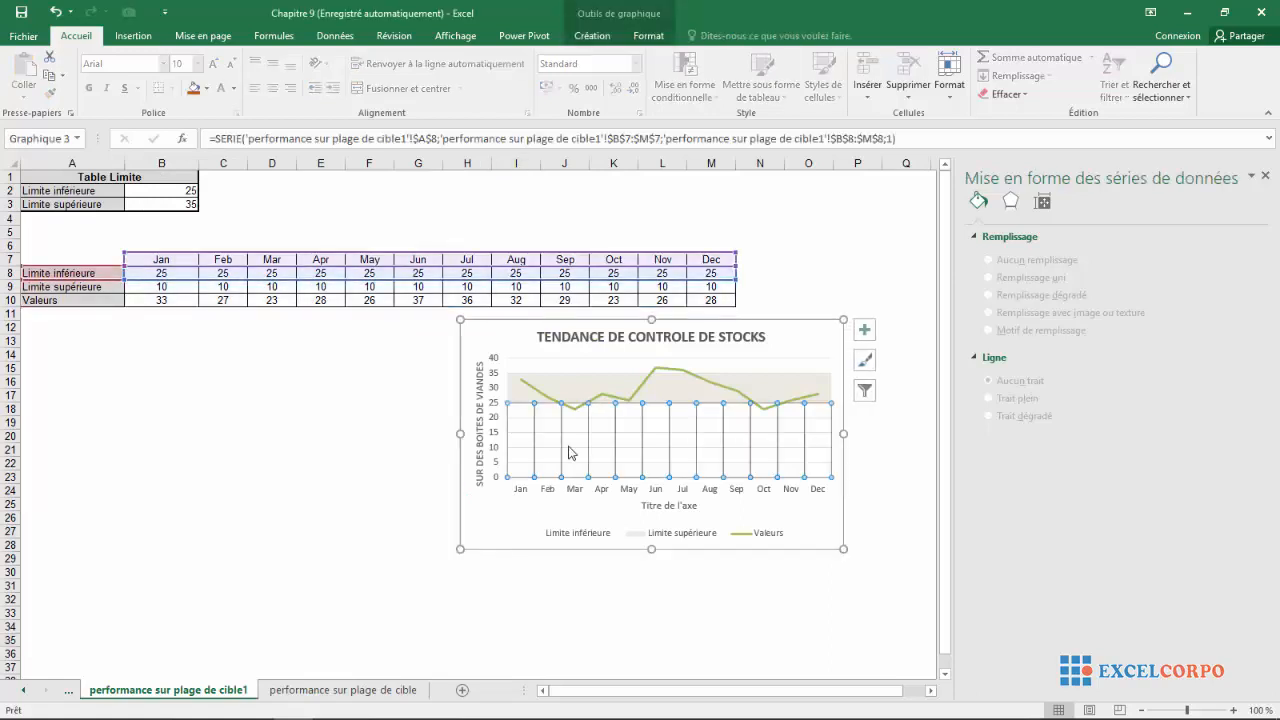
click(569, 451)
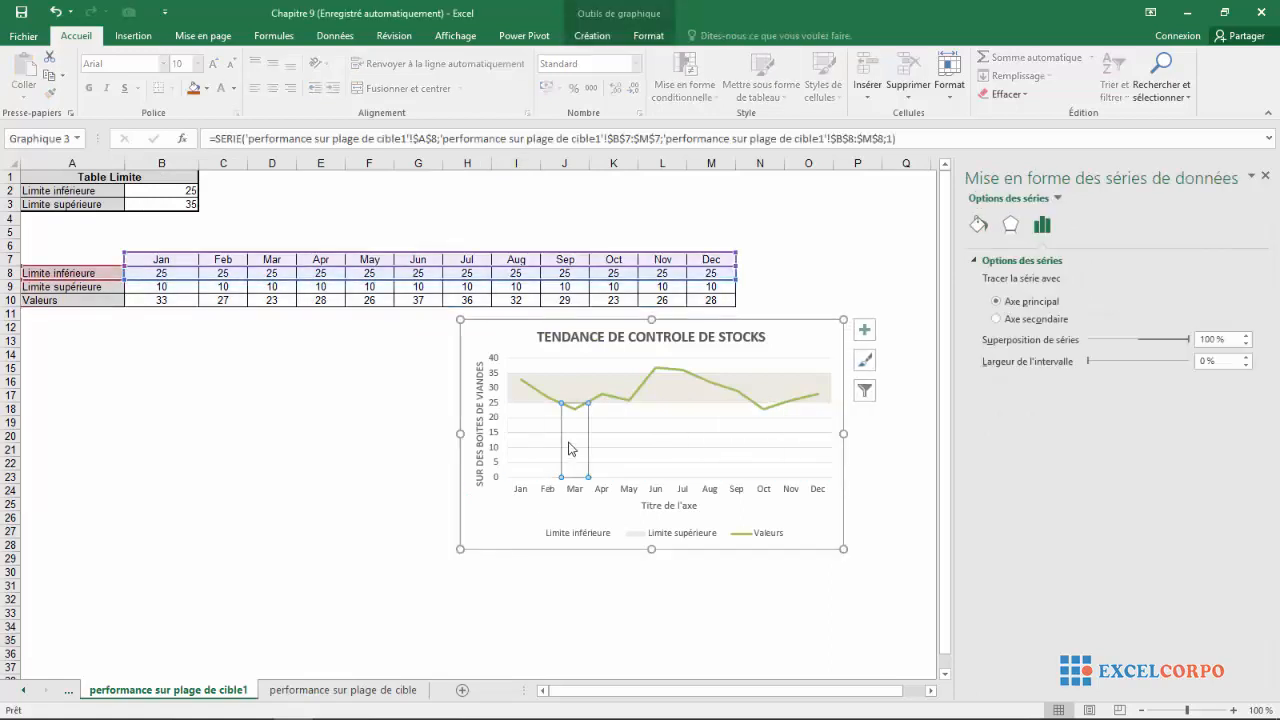
click(549, 363)
click(547, 453)
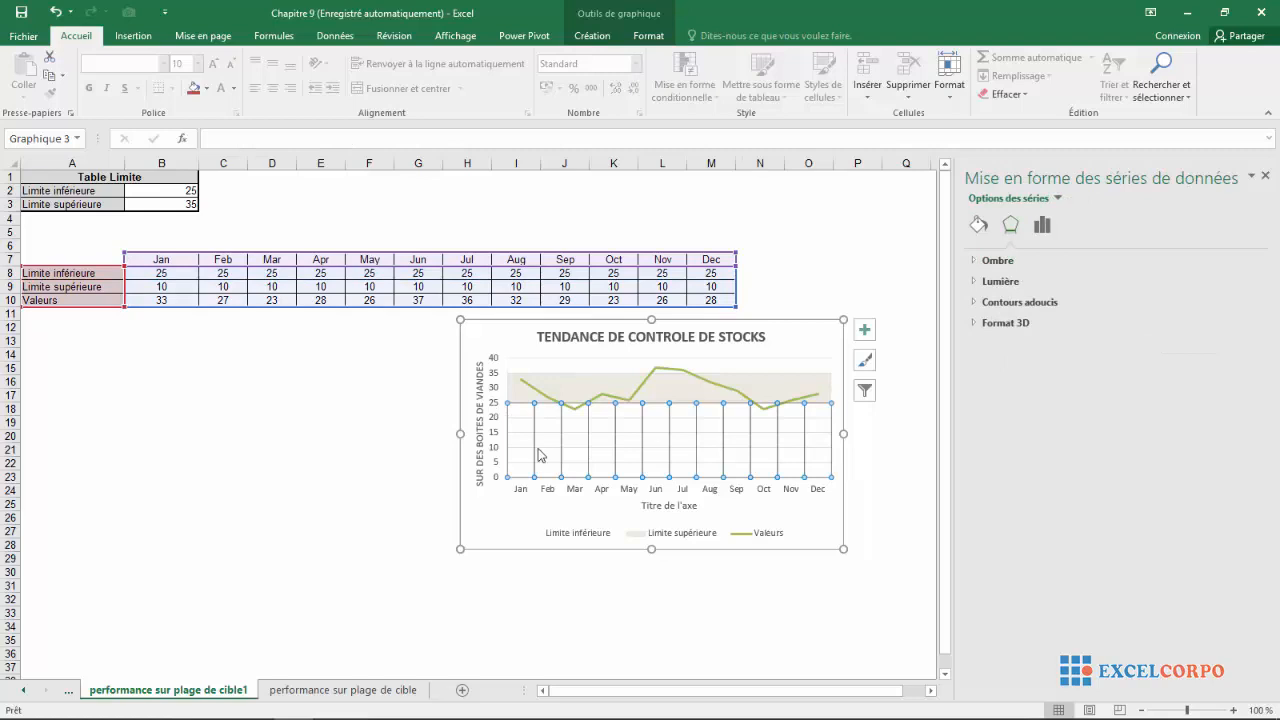
click(524, 462)
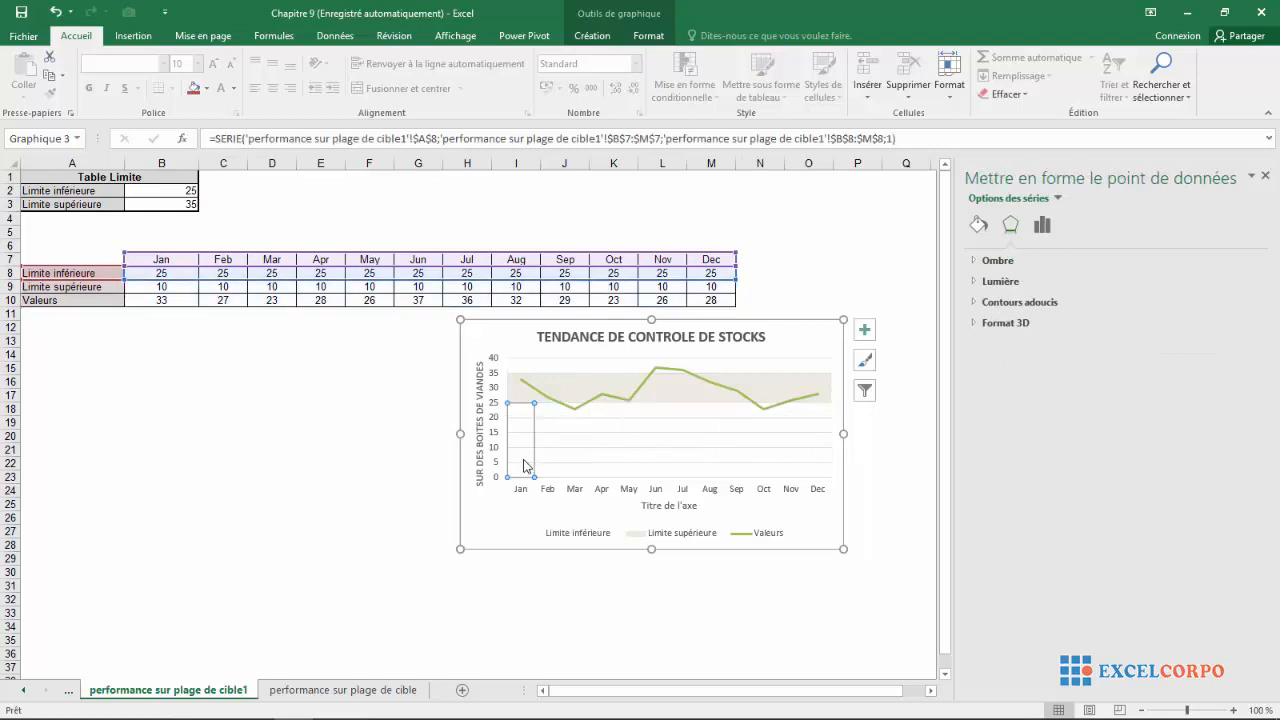
click(577, 437)
click(636, 436)
click(568, 439)
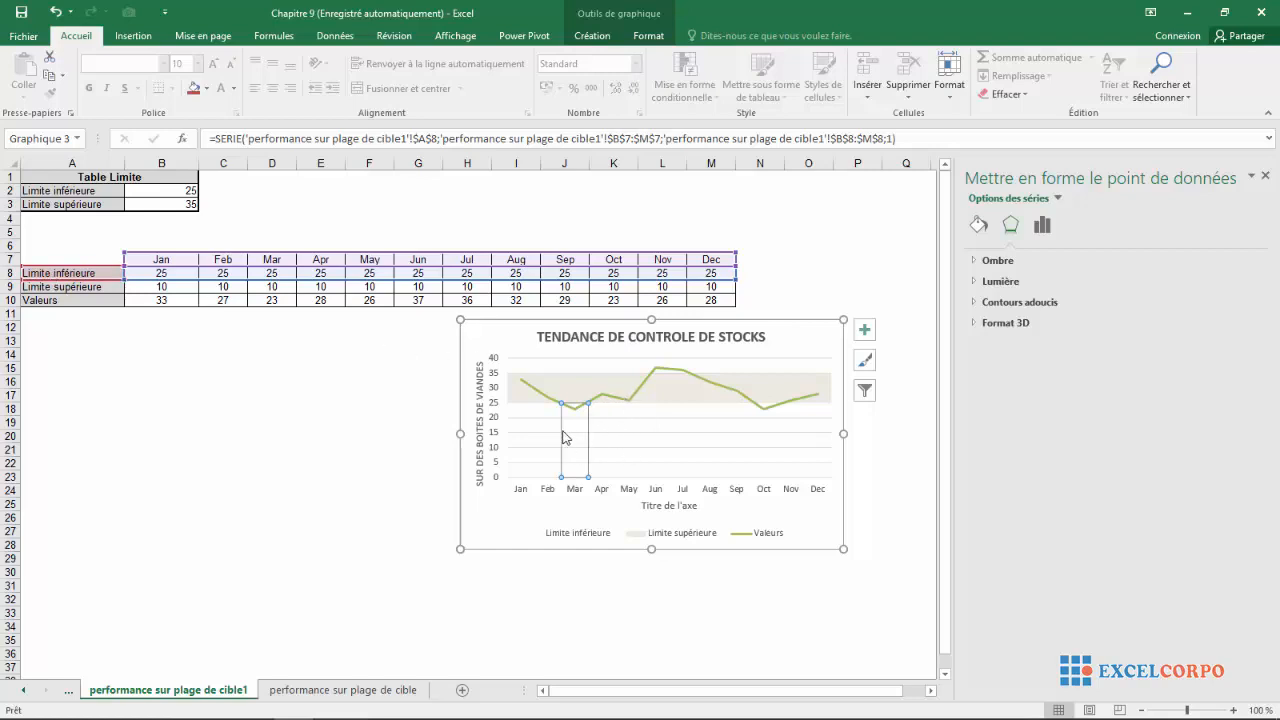
click(529, 425)
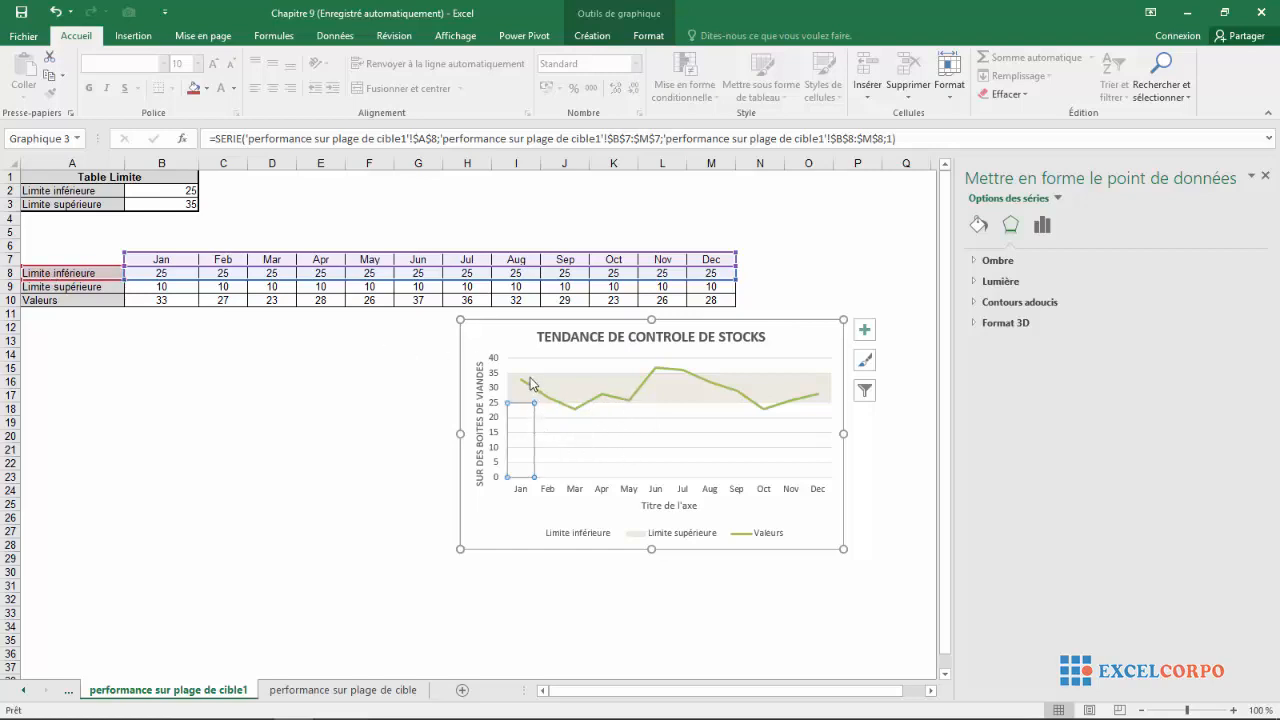
click(979, 227)
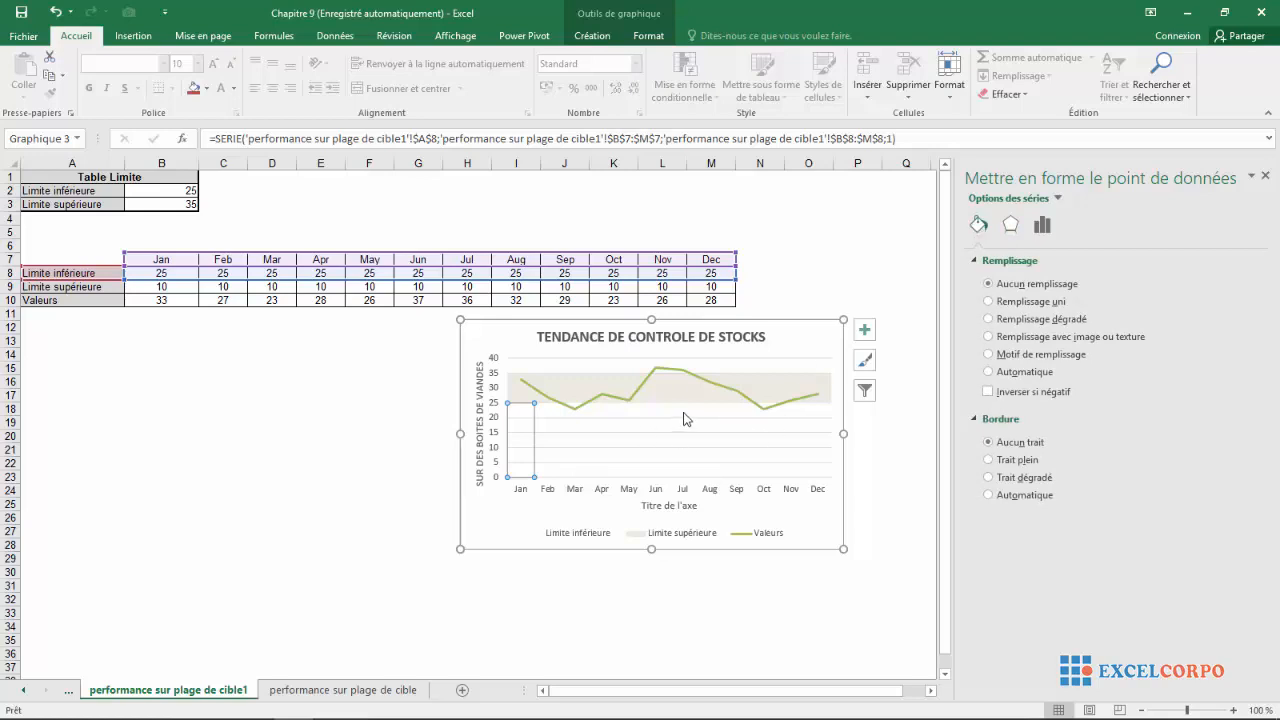
Delete the main horizontal gridlines from the chart and deselect it
click(658, 430)
click(592, 462)
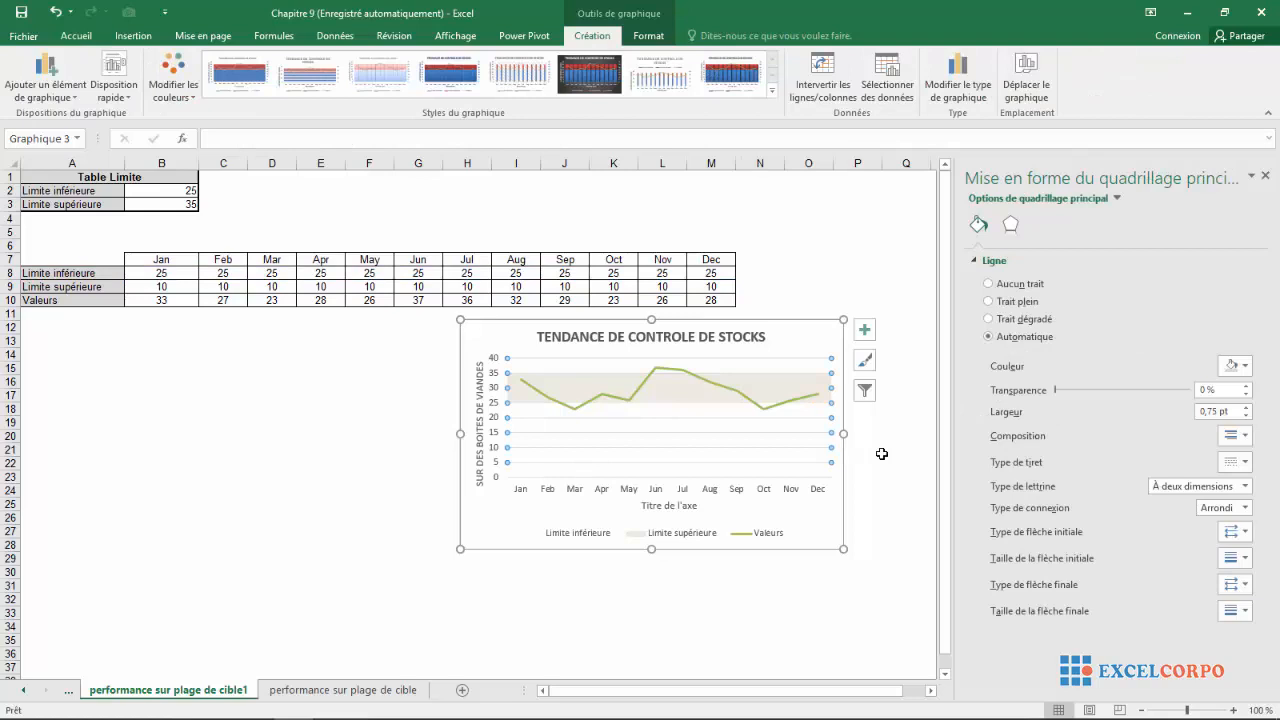
key(Escape)
click(392, 449)
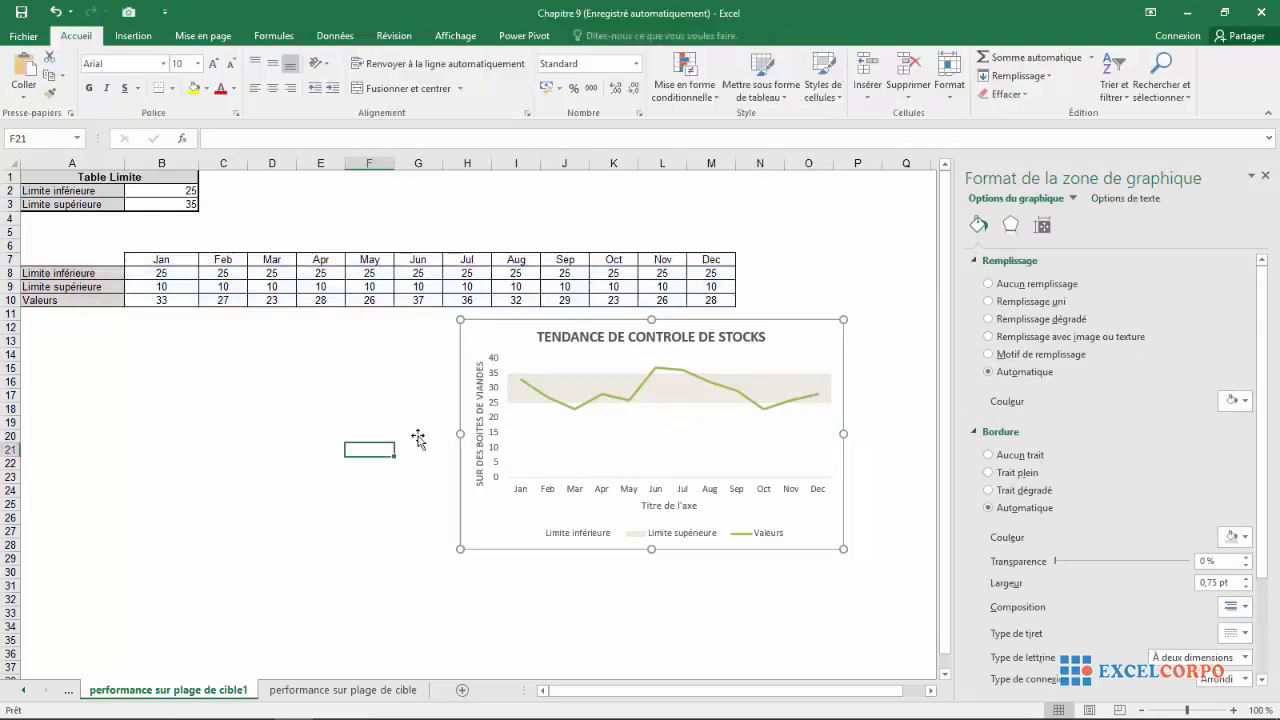
Move the chart left and slightly down, placing its upper-left corner near cell G12, and keep the chart selected
drag(510, 351, 441, 357)
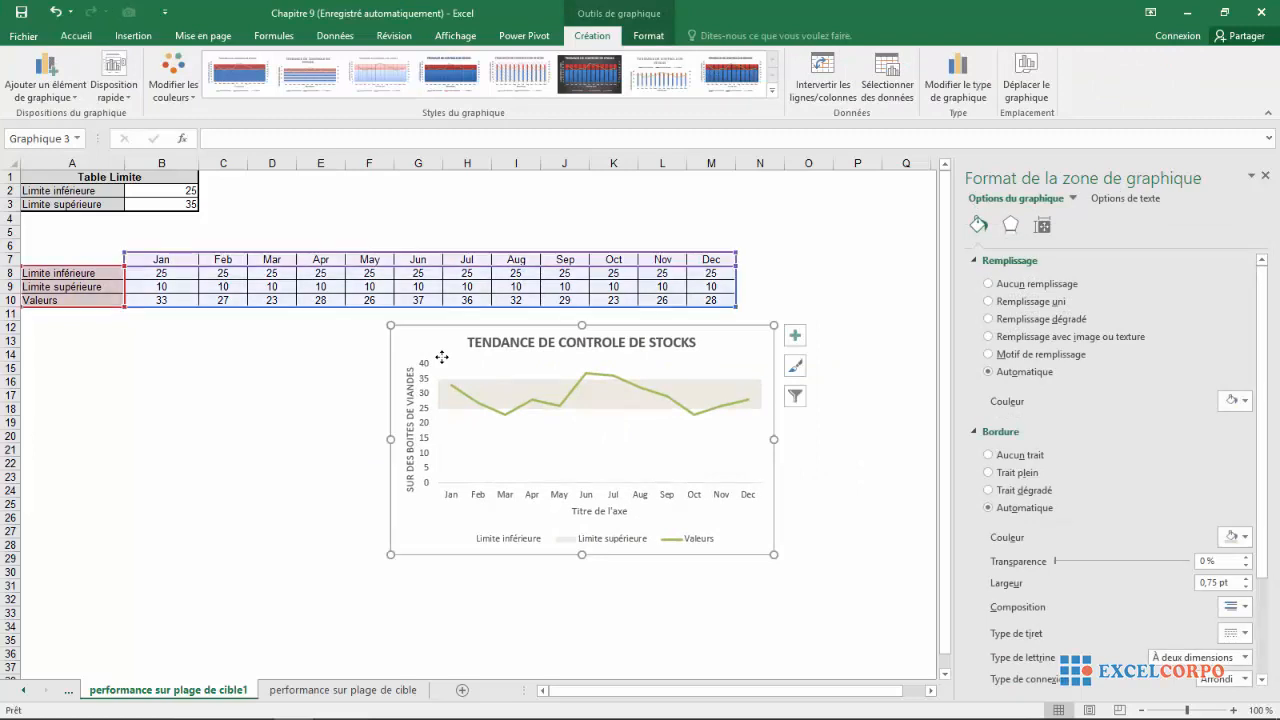
click(276, 371)
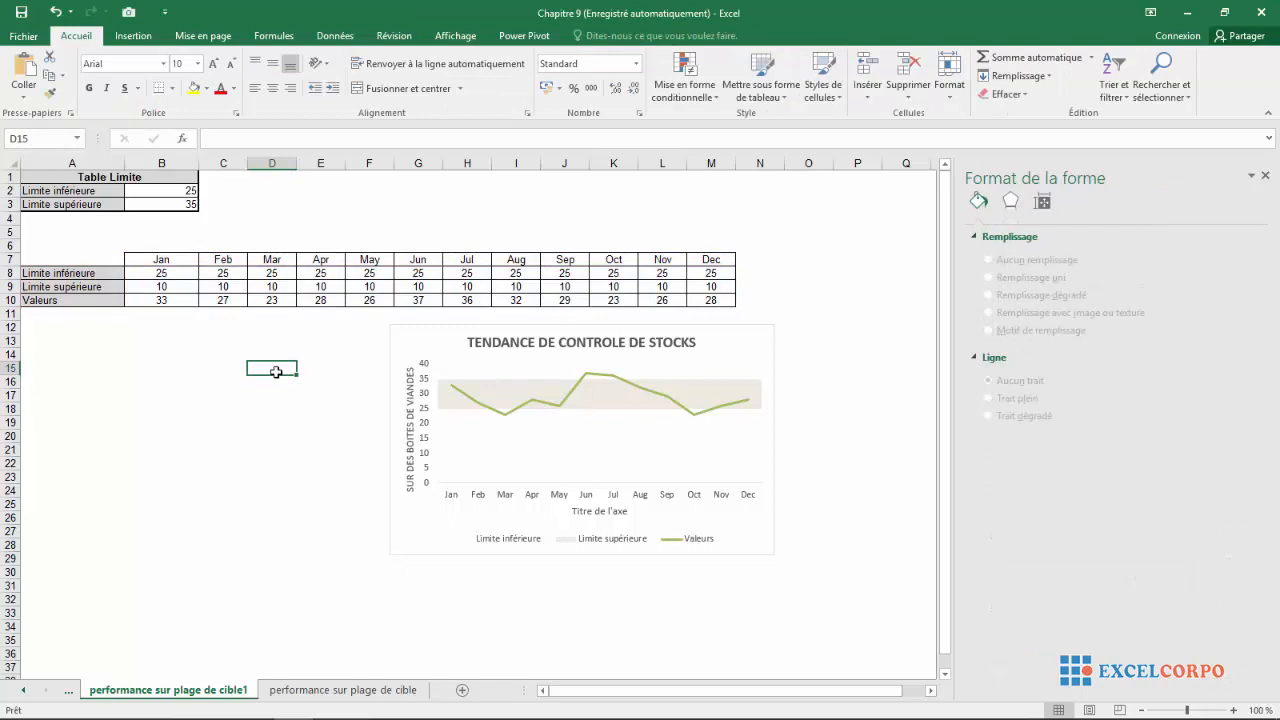
click(425, 357)
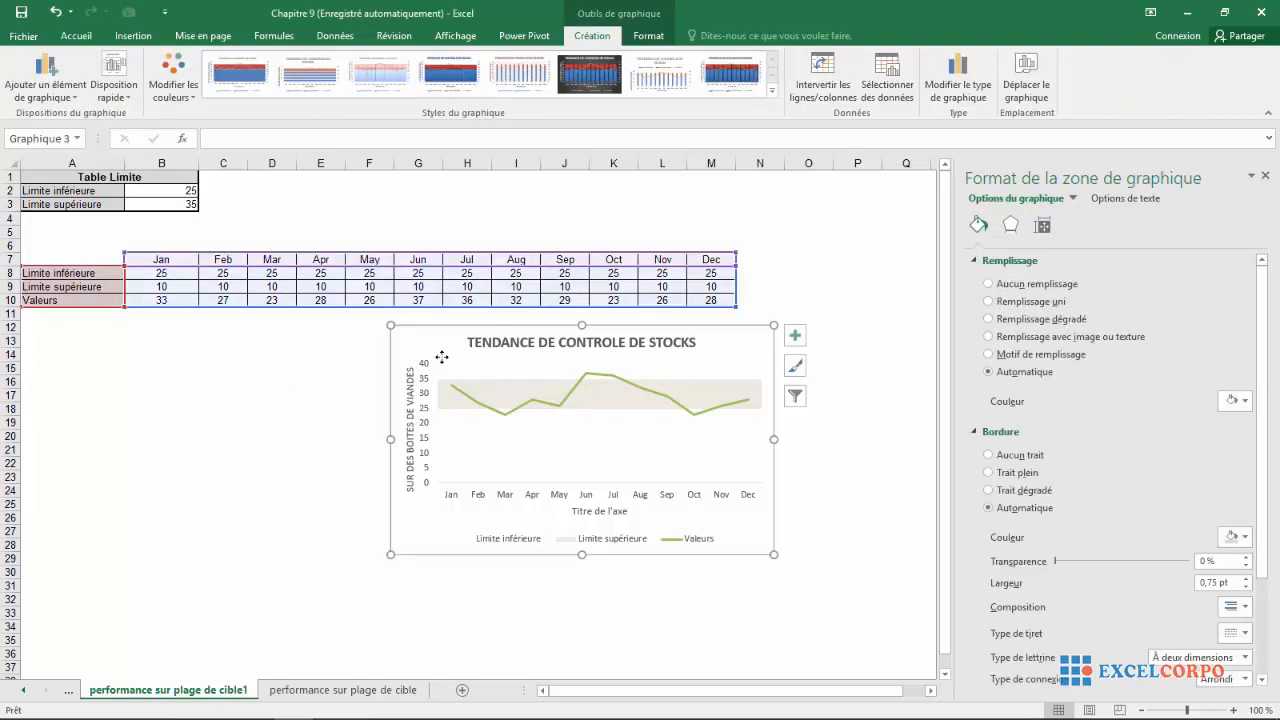
click(276, 371)
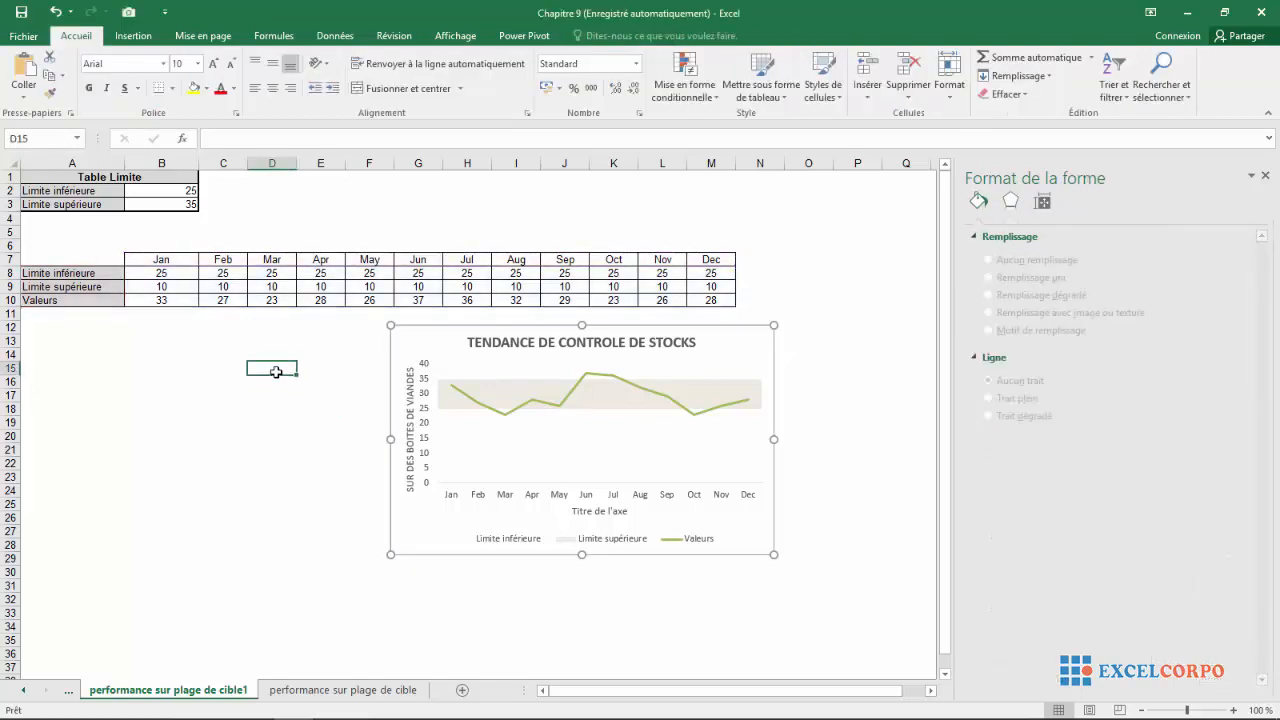
click(441, 357)
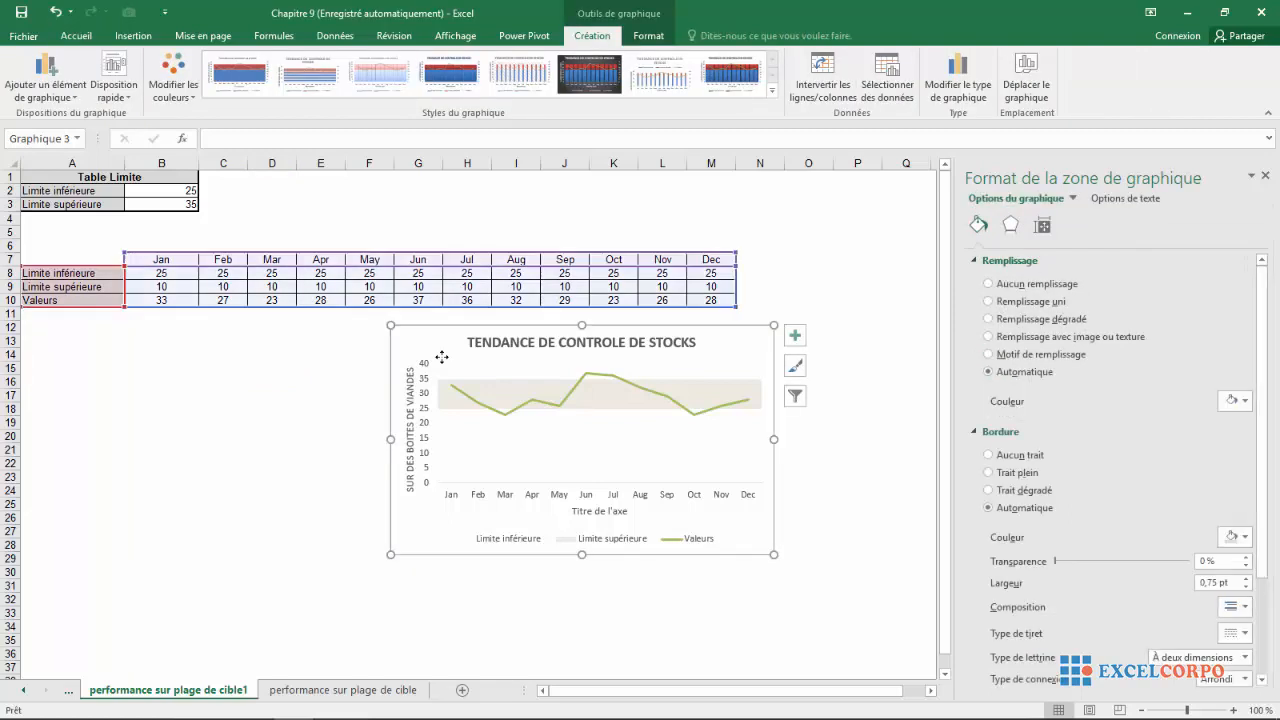
click(276, 371)
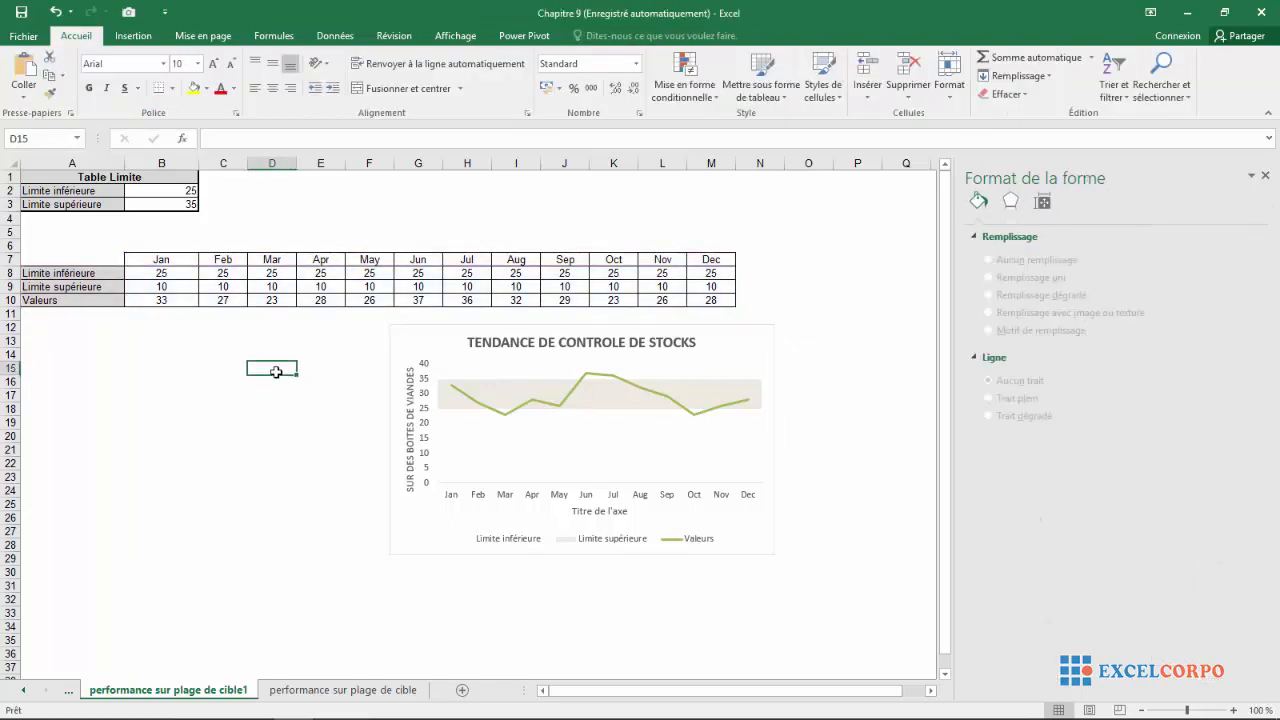
click(441, 357)
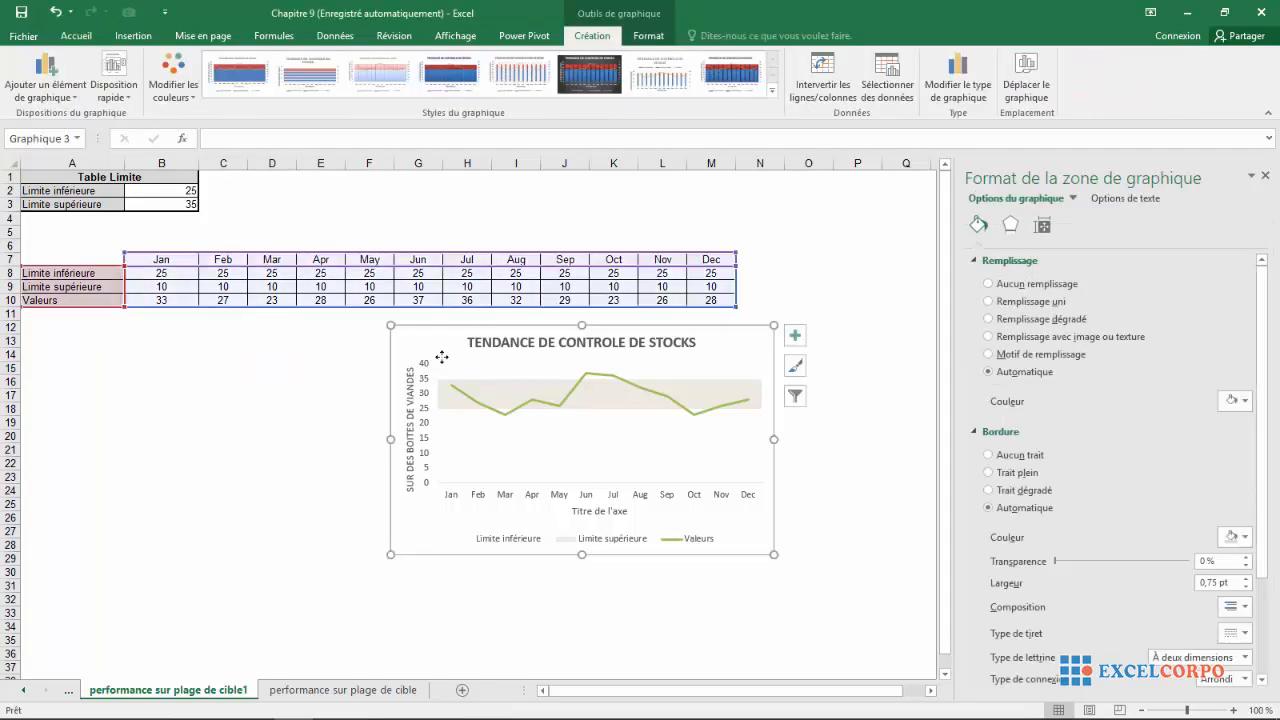
click(276, 371)
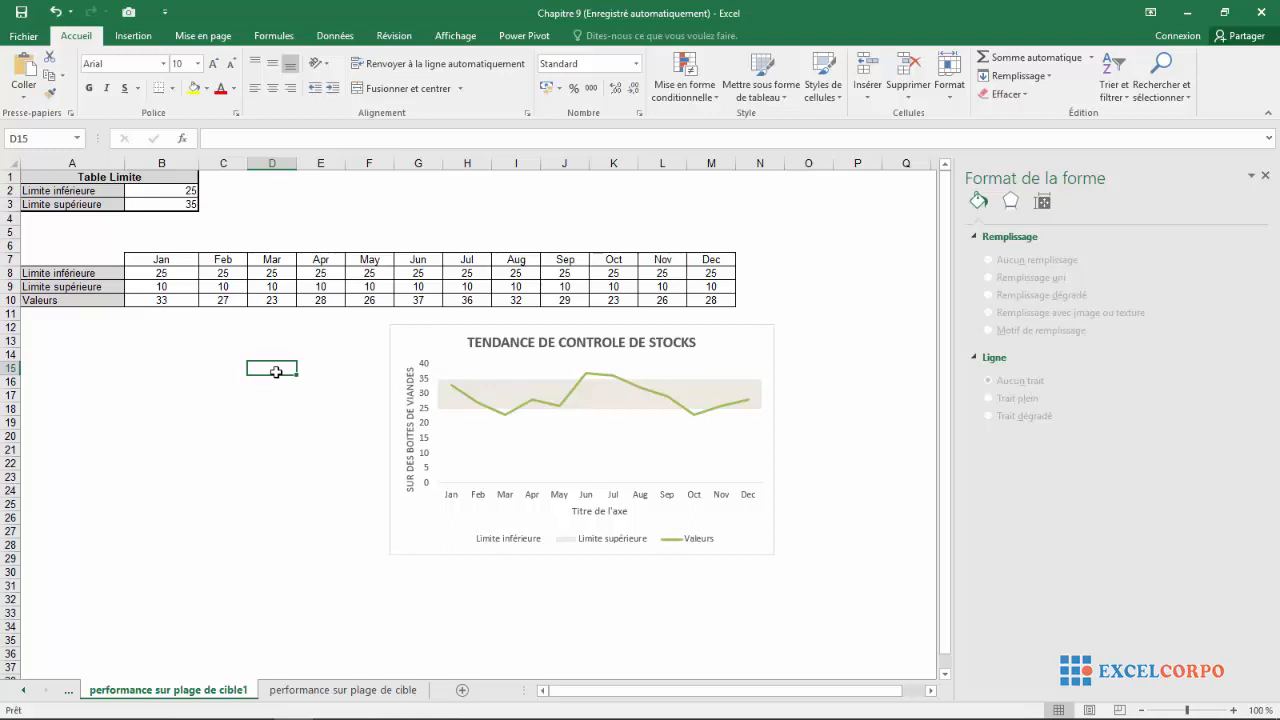
click(441, 357)
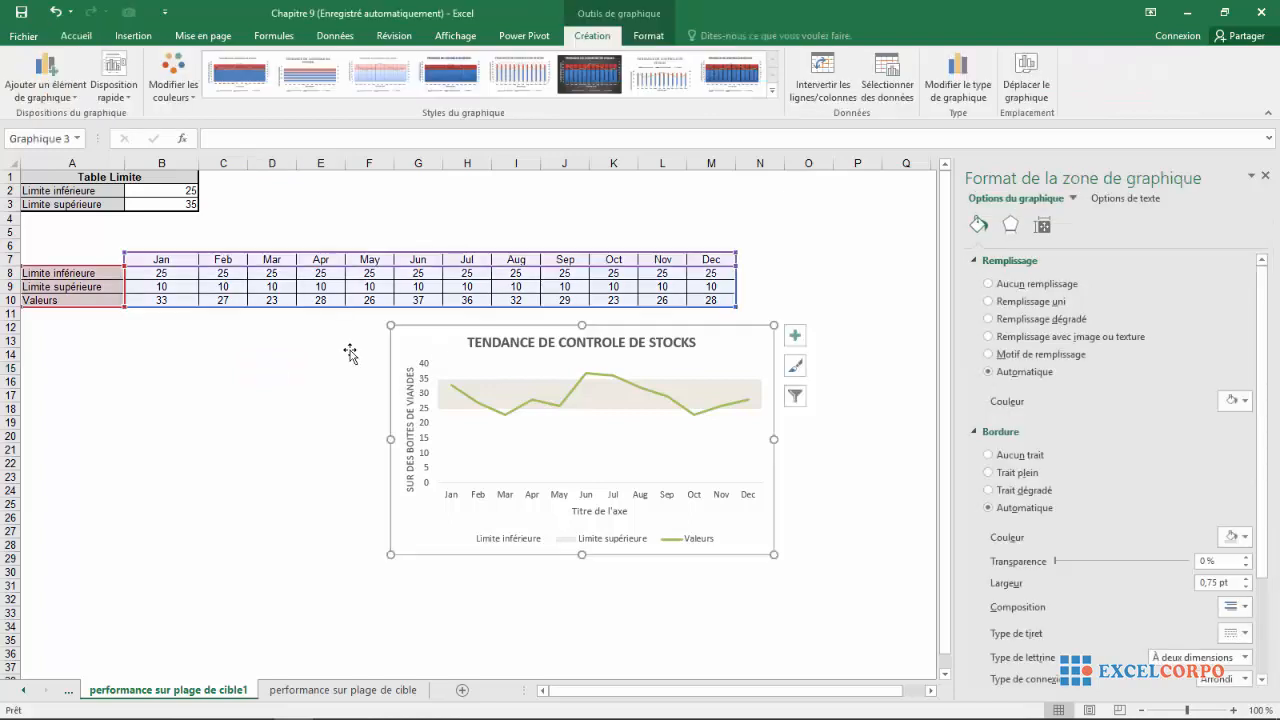
click(276, 371)
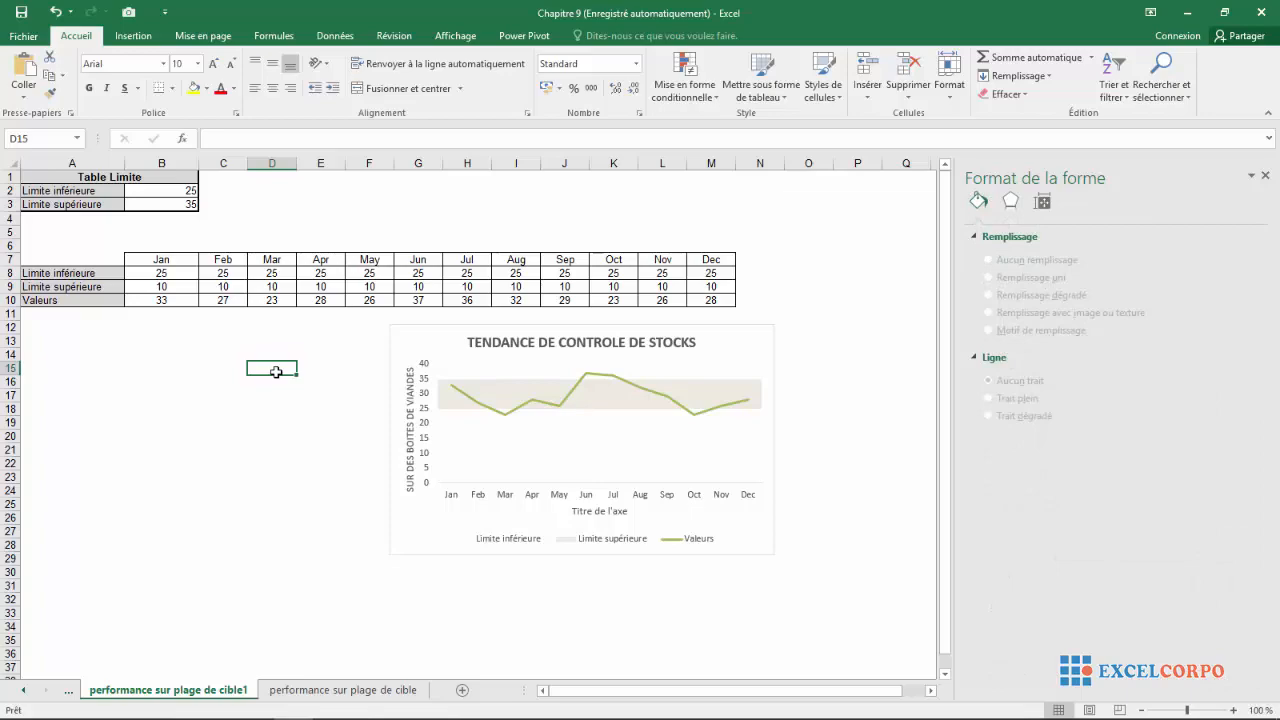